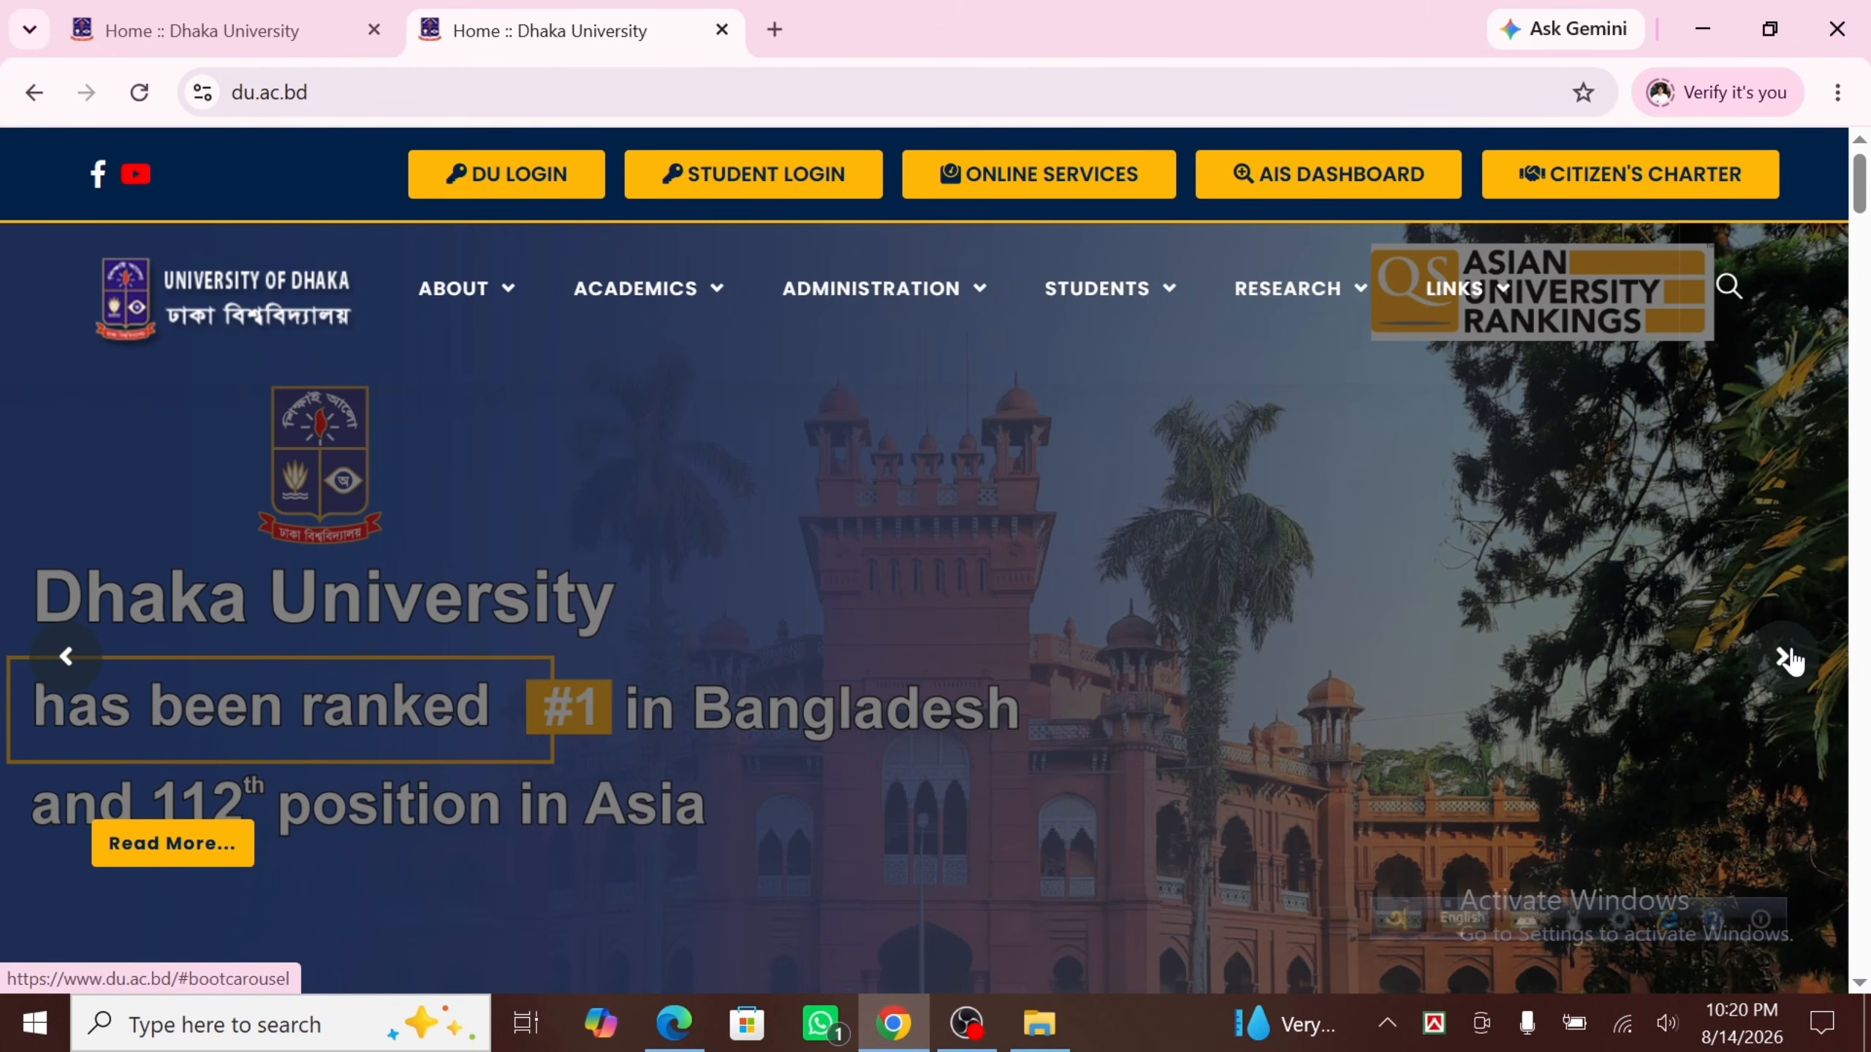
- Search Google for "eco du ac bd" in a new tab and open the Dhaka University Academic Services Portal
key(ctrl+t)
click(527, 603)
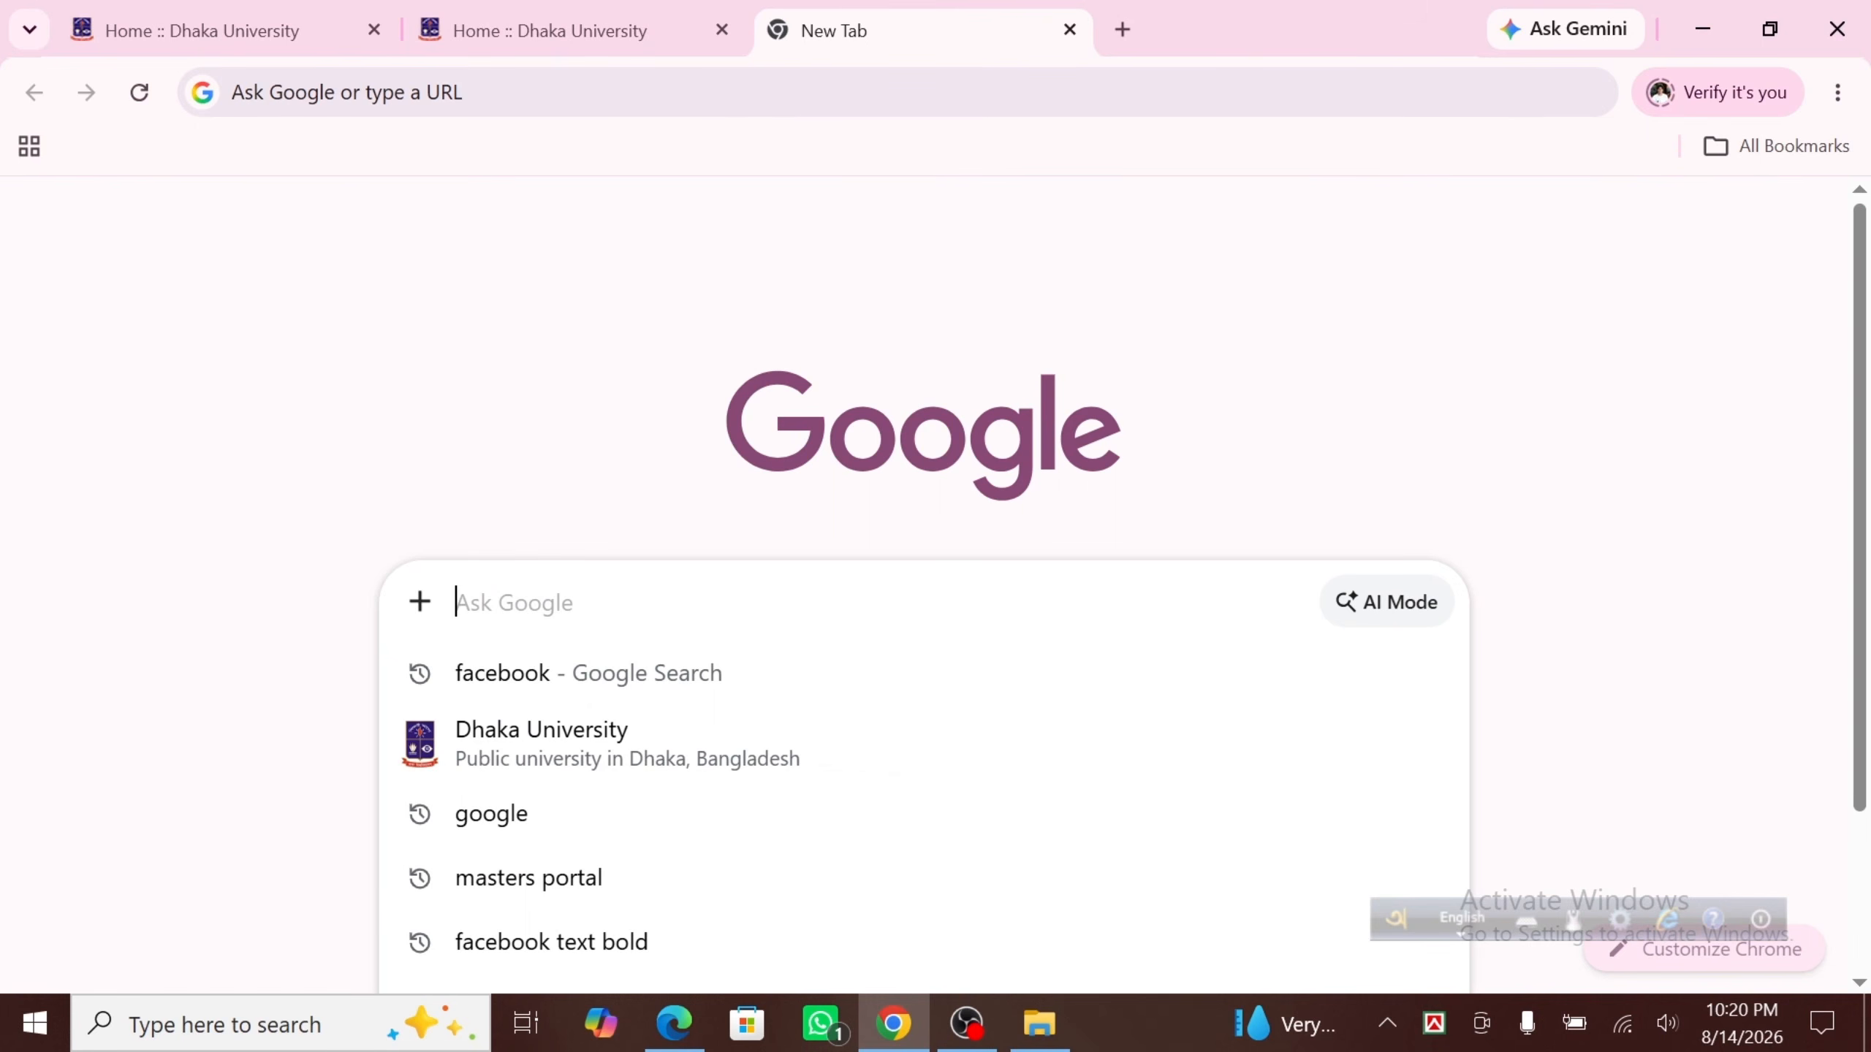
text(eco du a)
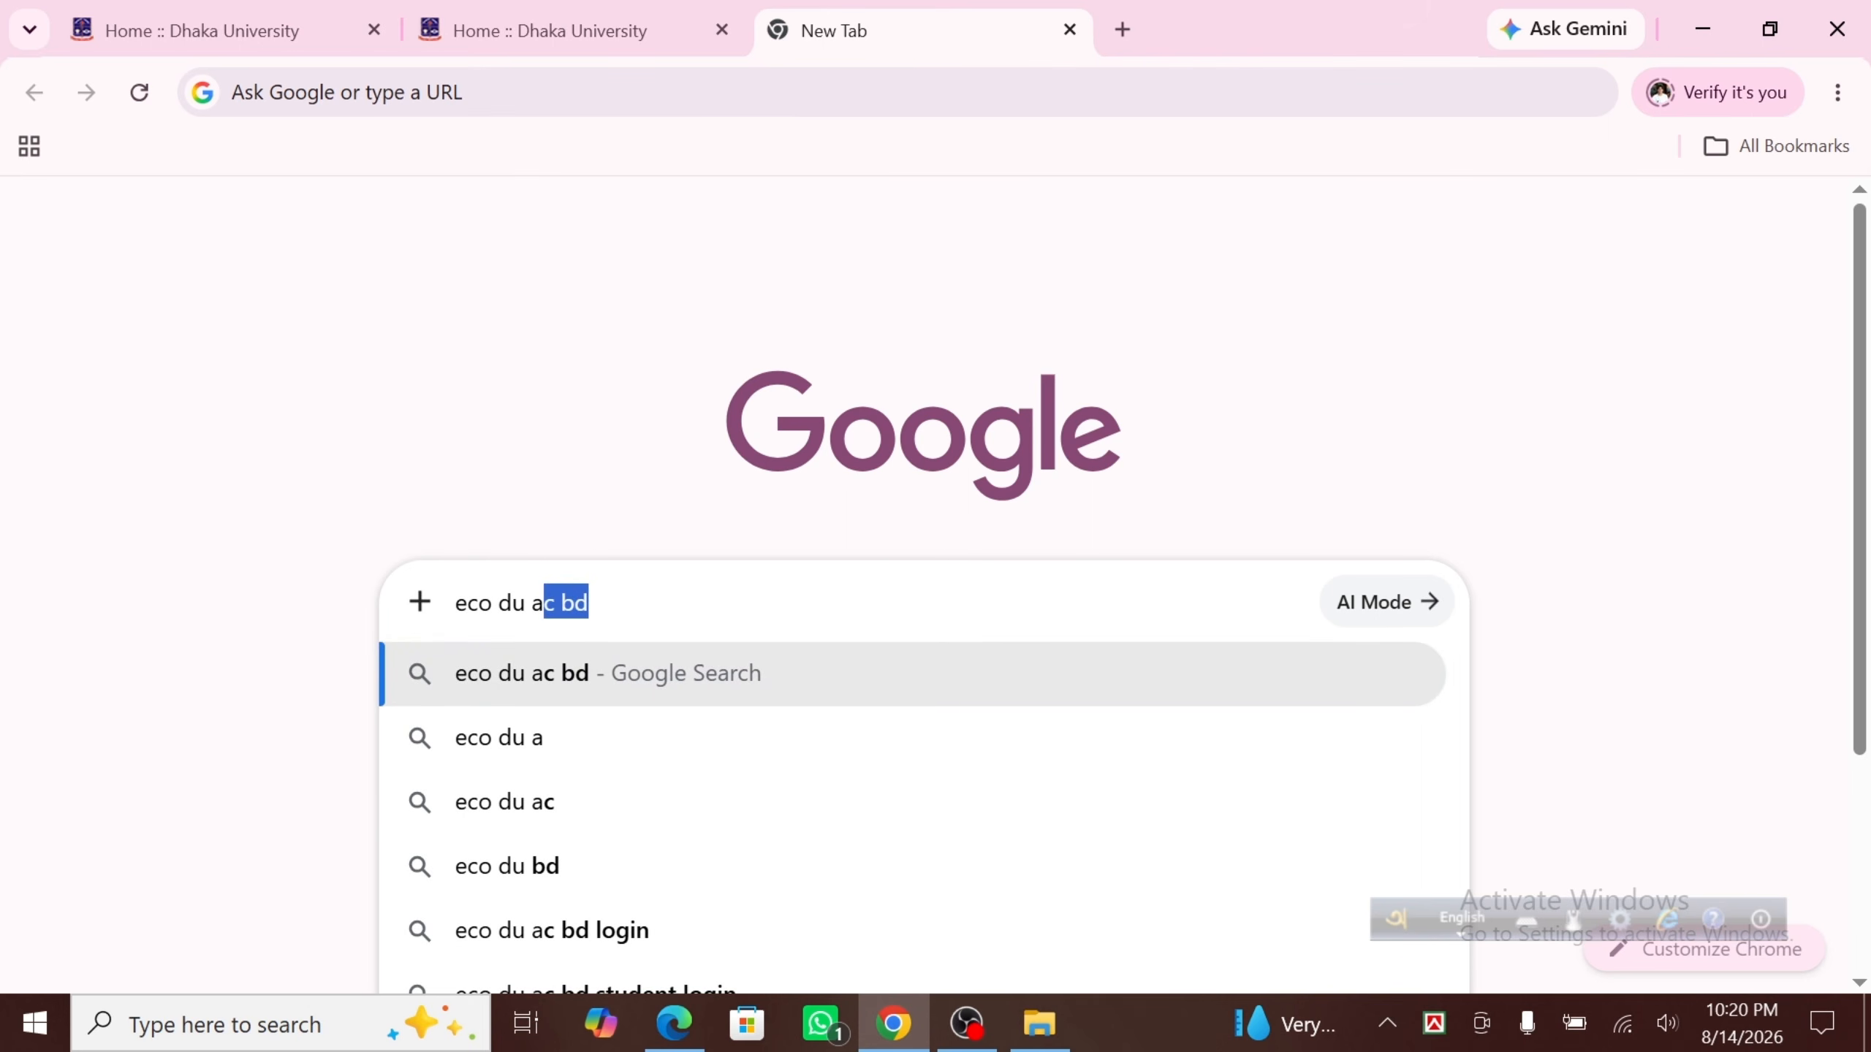
text(c)
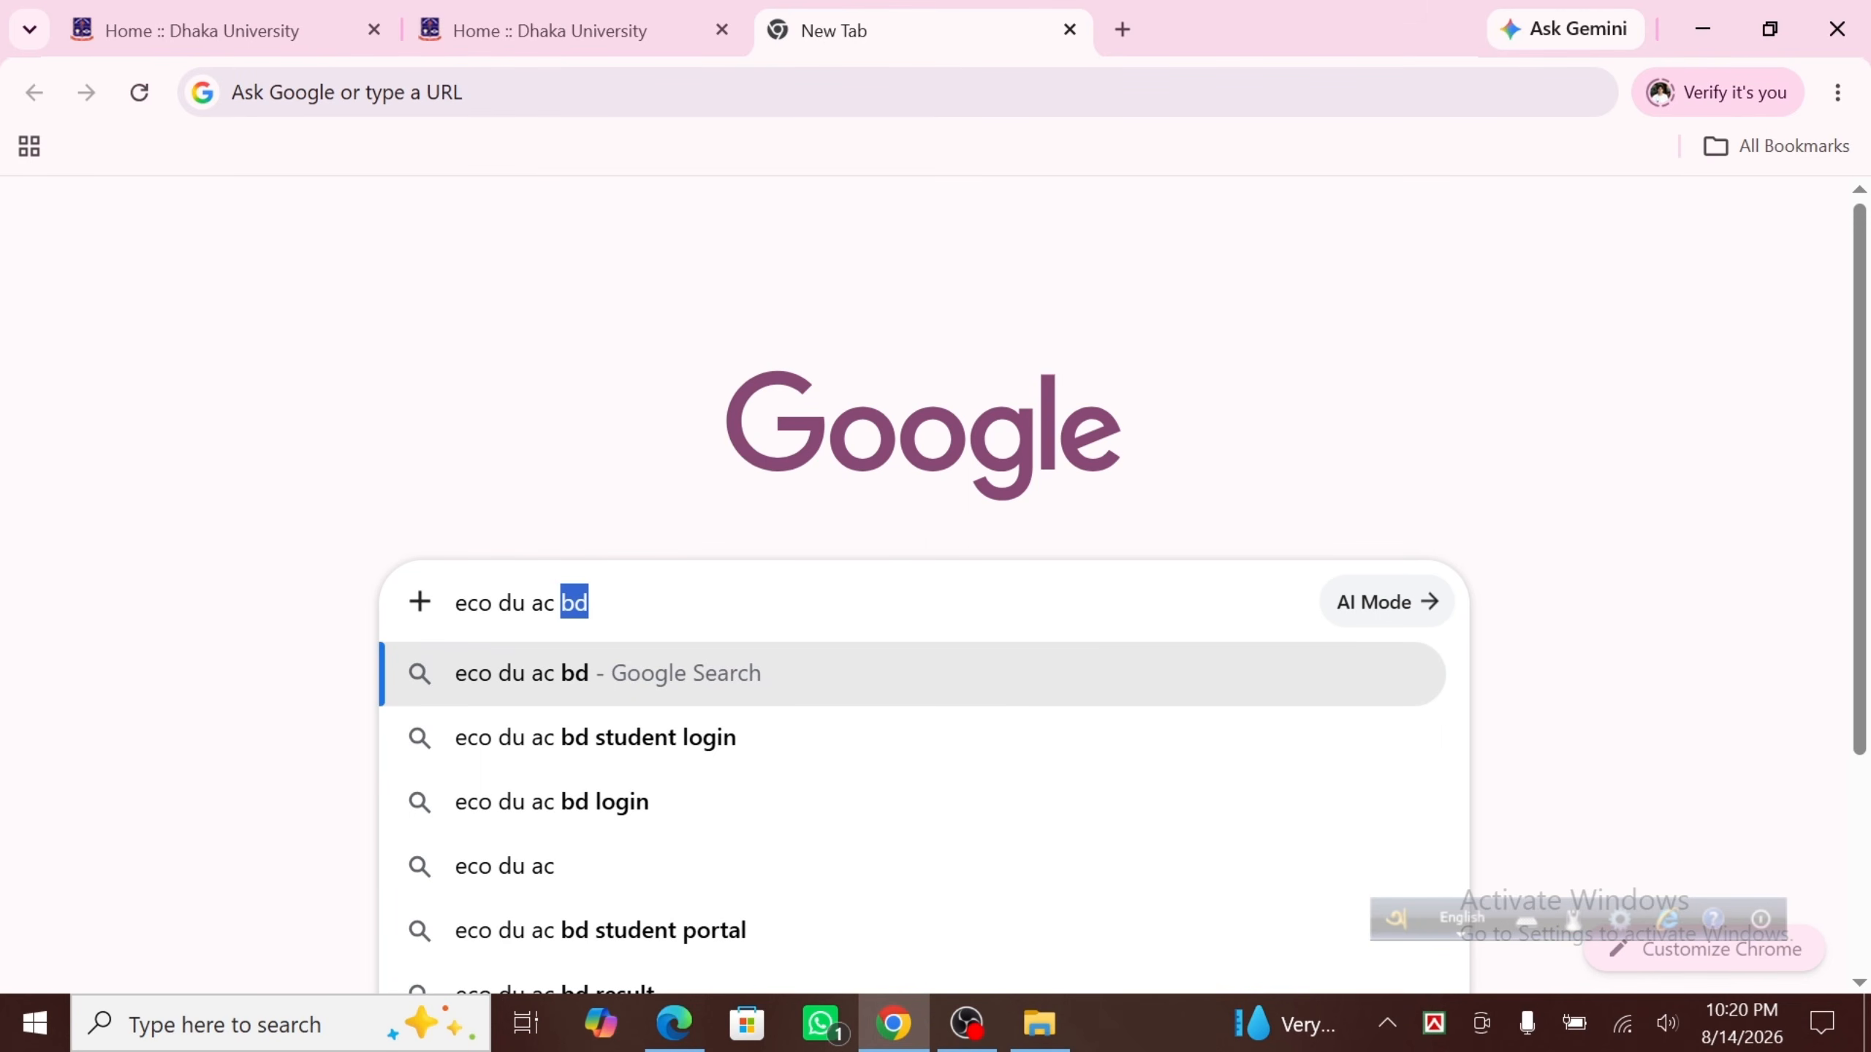
key(Return)
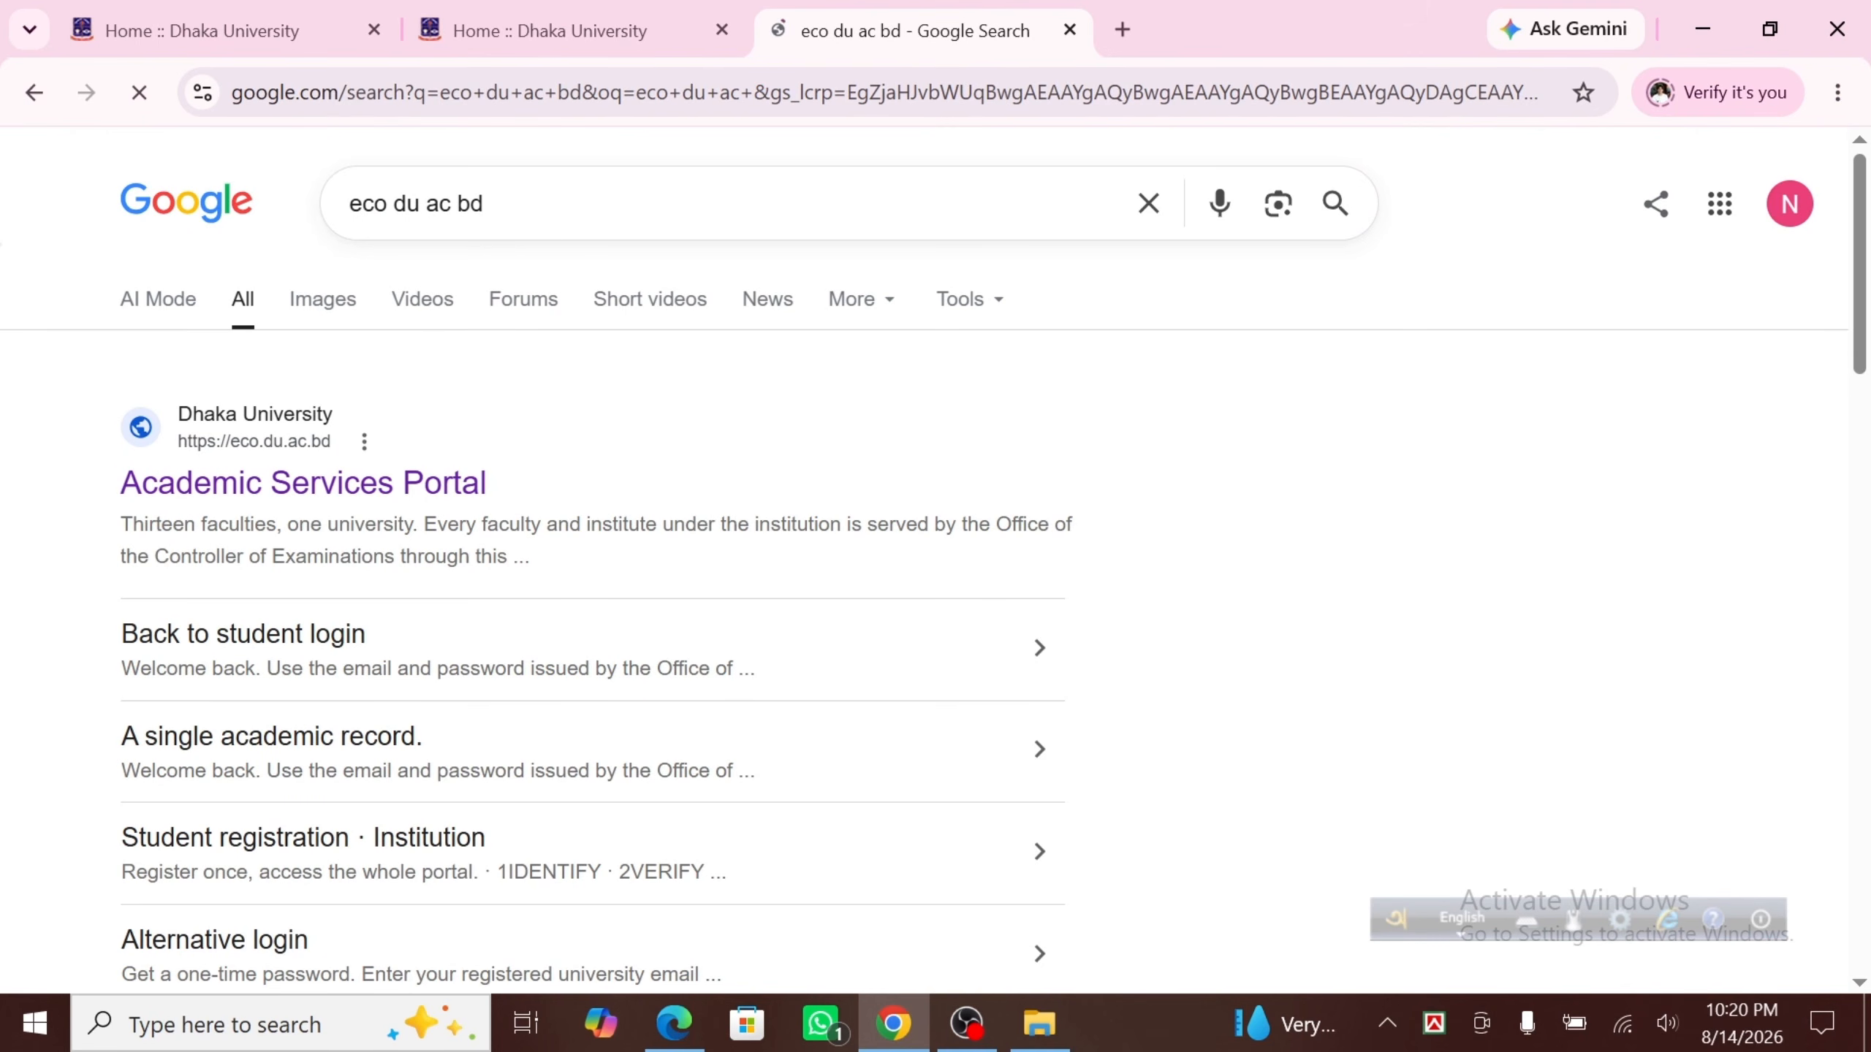
click(305, 486)
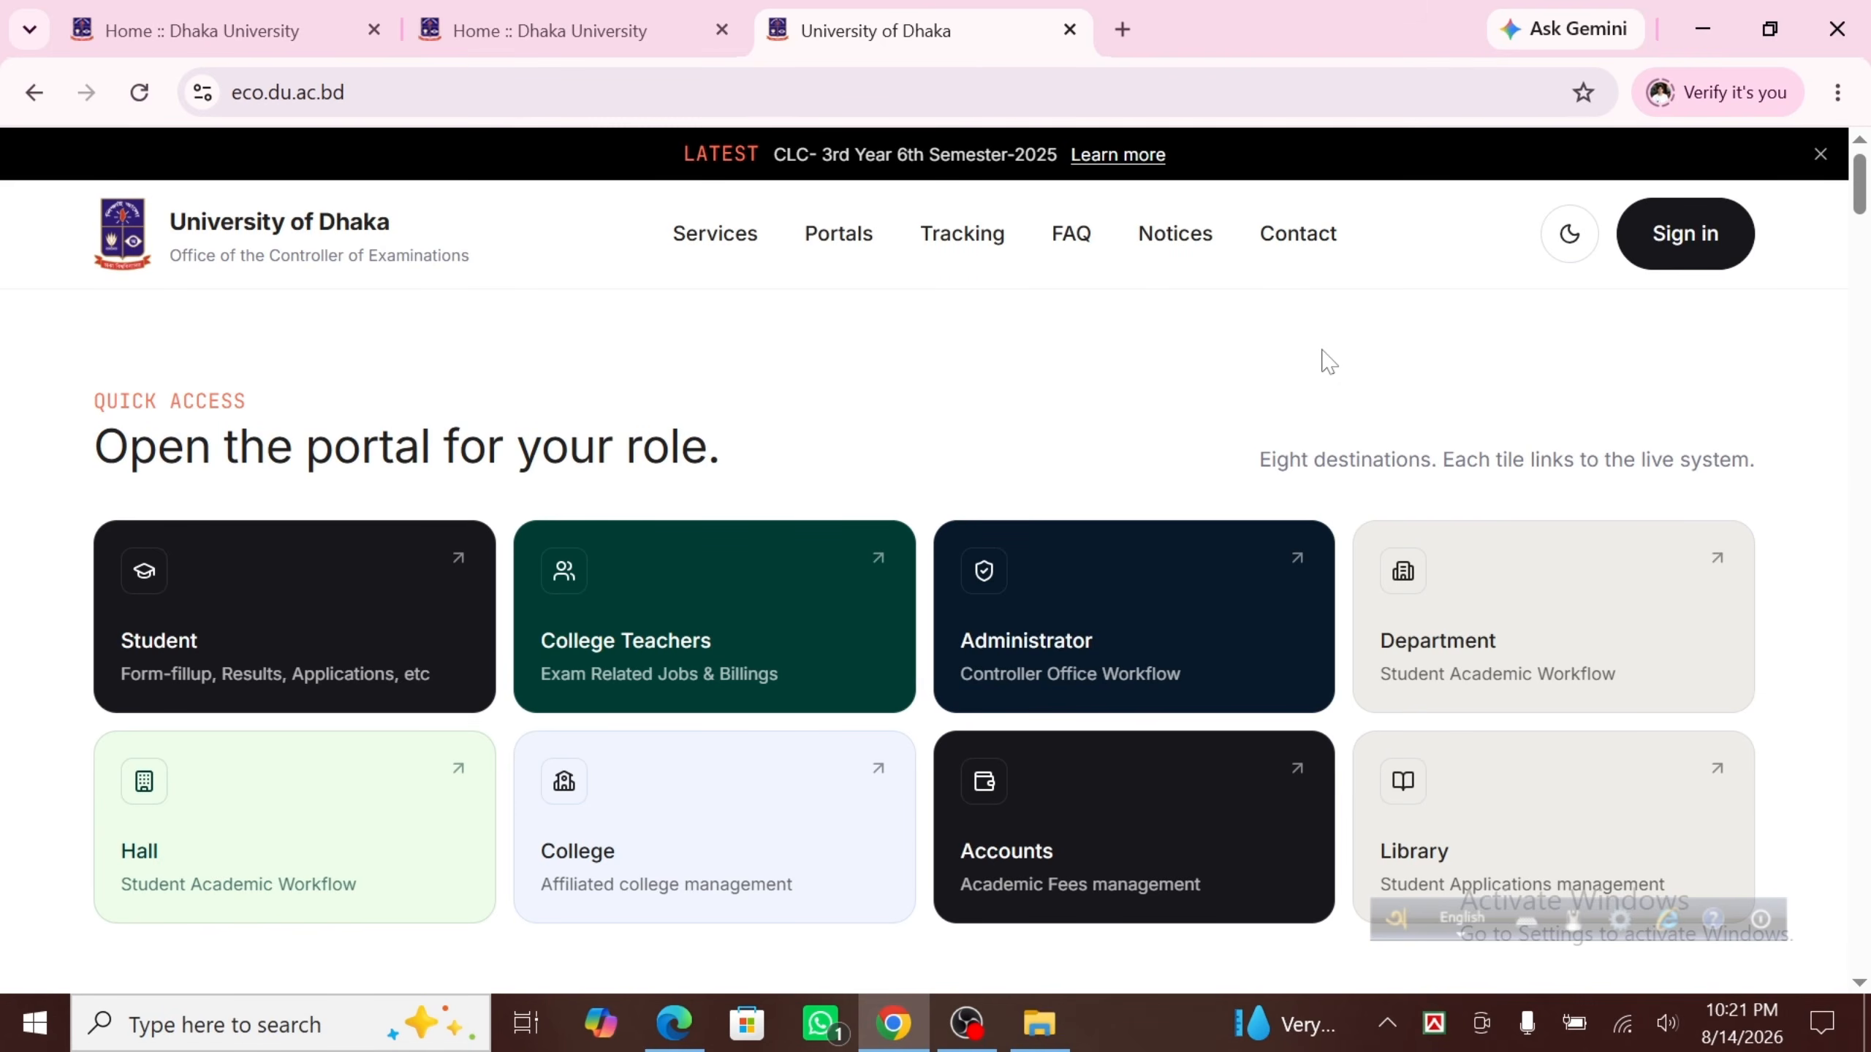
- Go to the student sign-in page and start a new student registration
click(1678, 247)
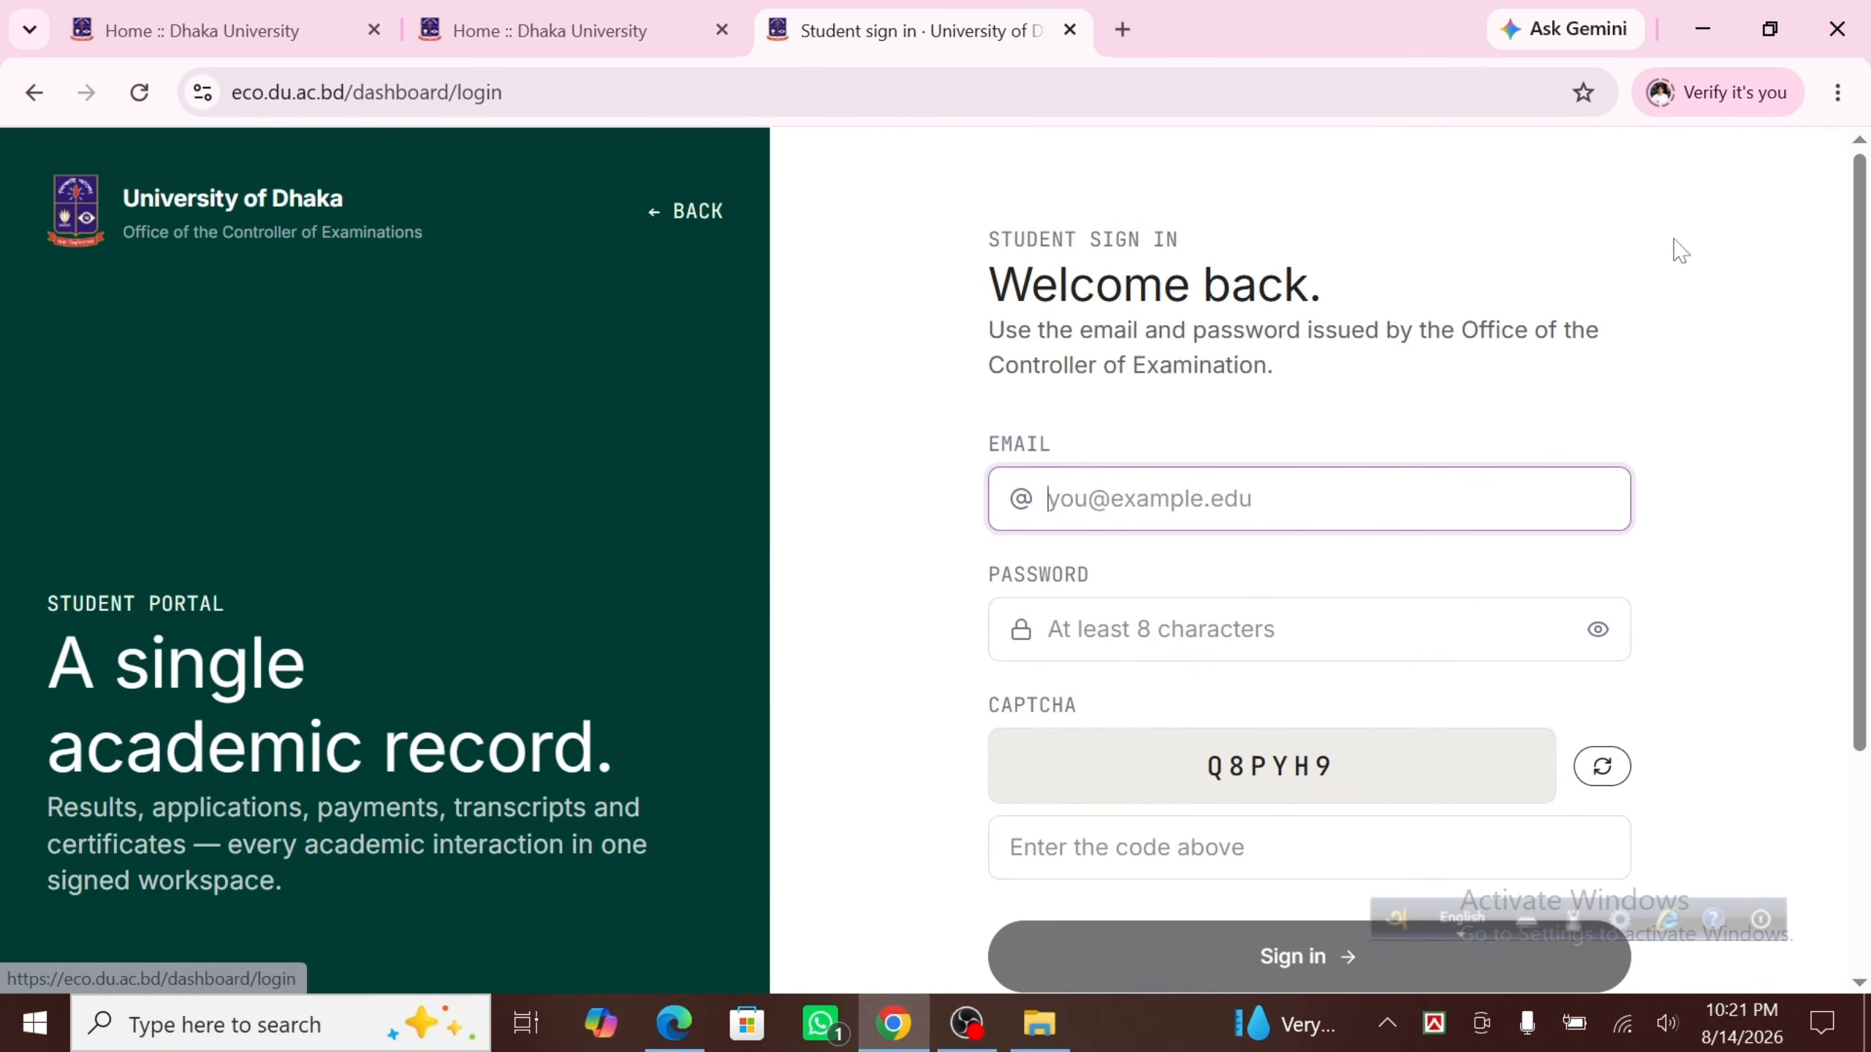
scroll(1701, 435, down, 2)
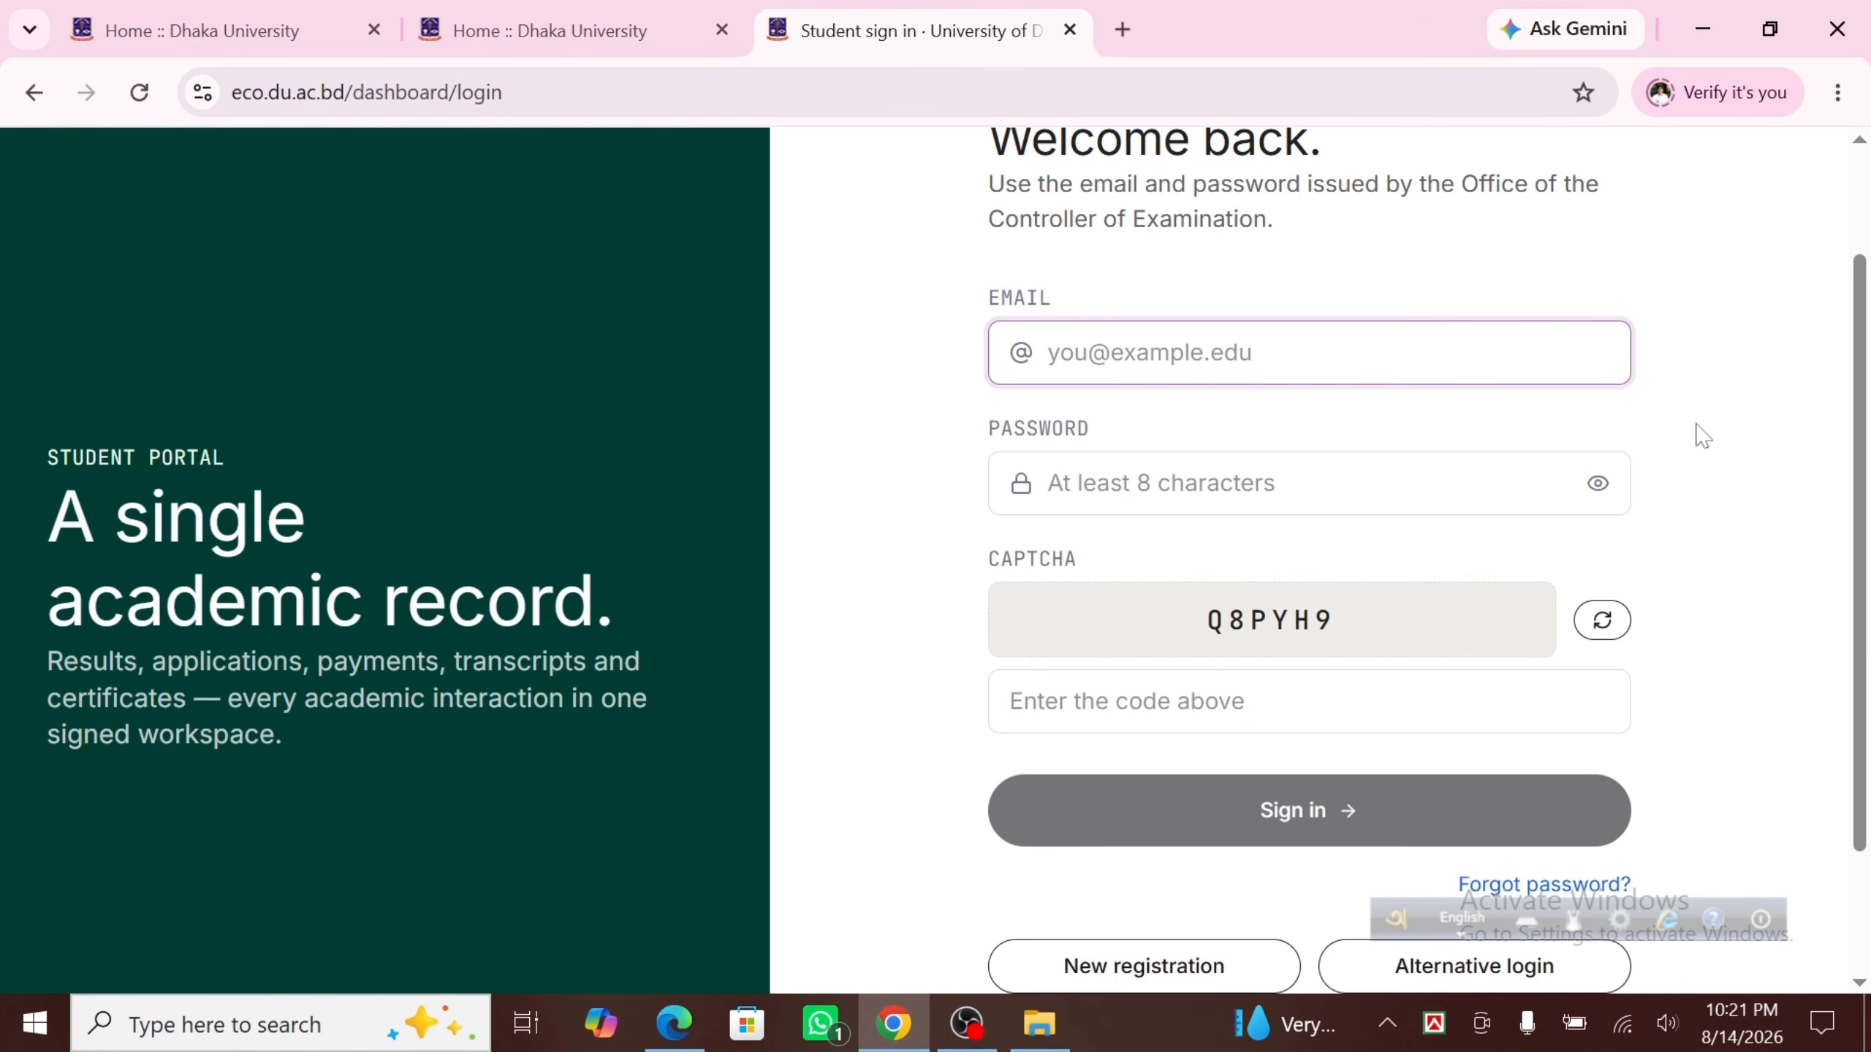
scroll(1701, 435, down, 2)
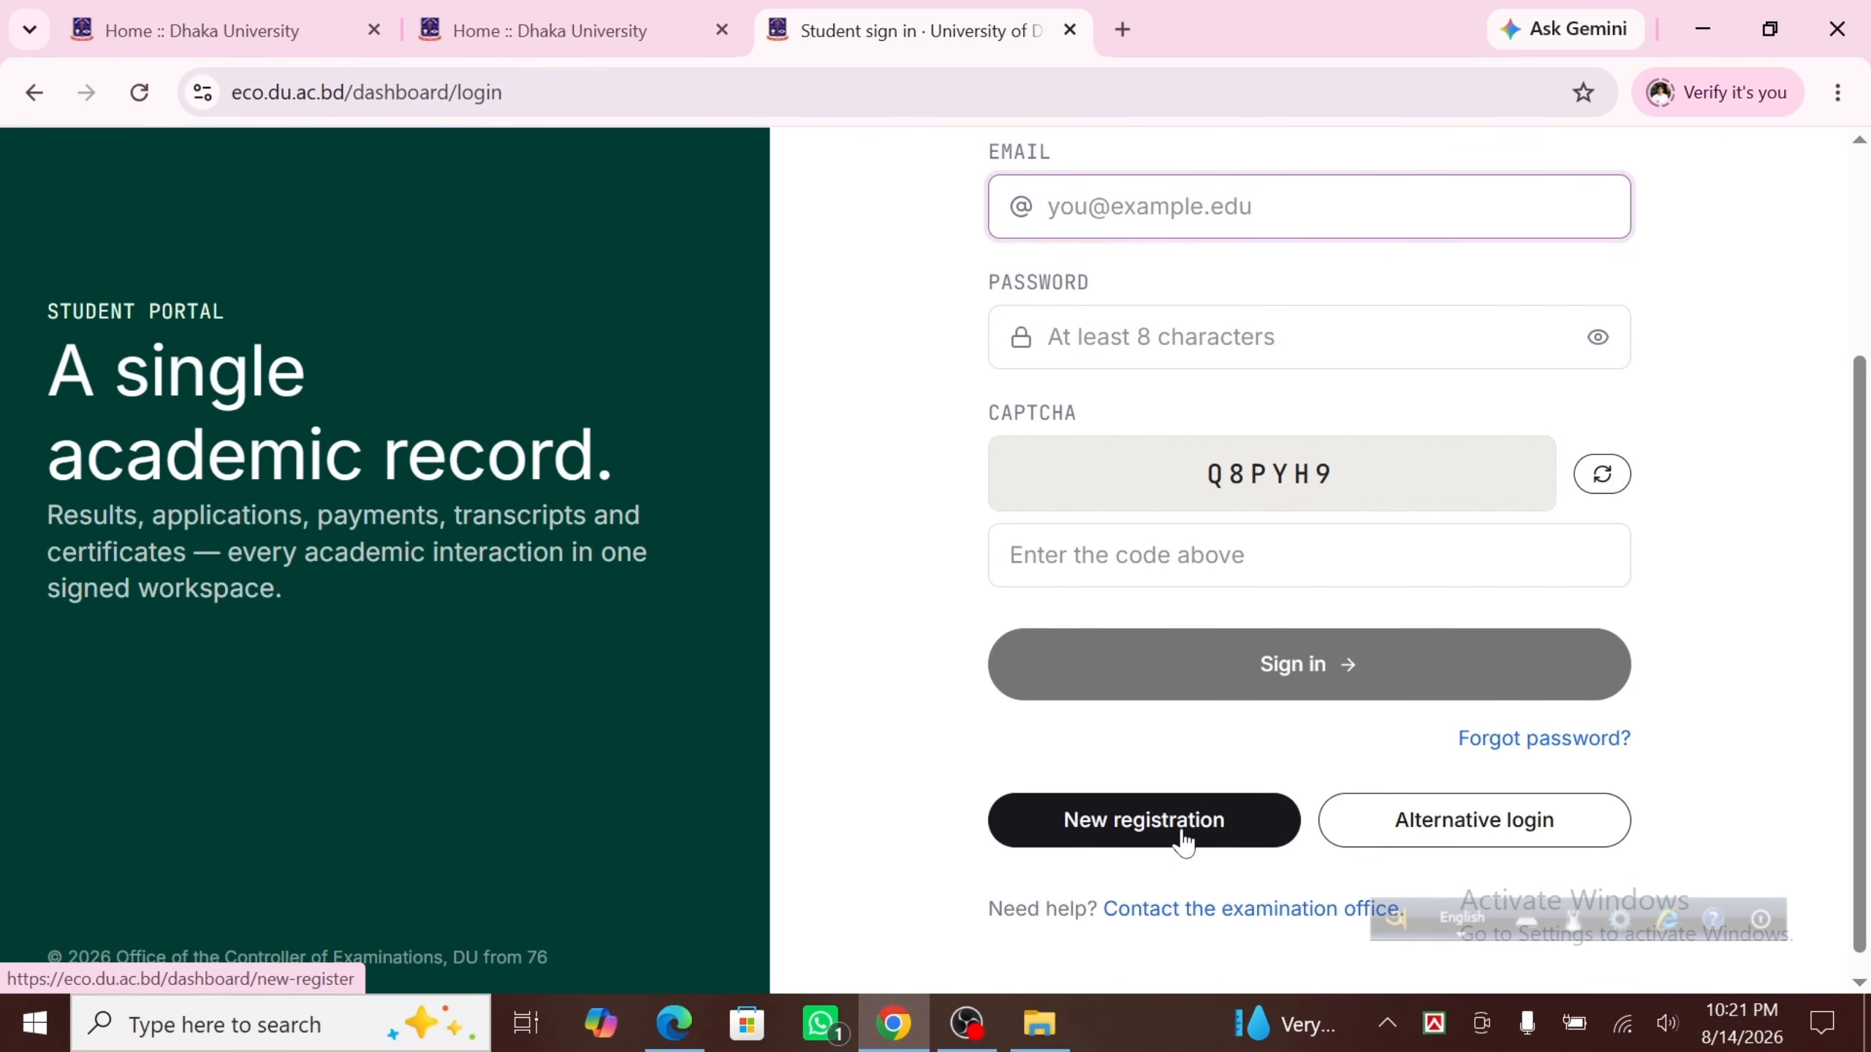
click(1182, 841)
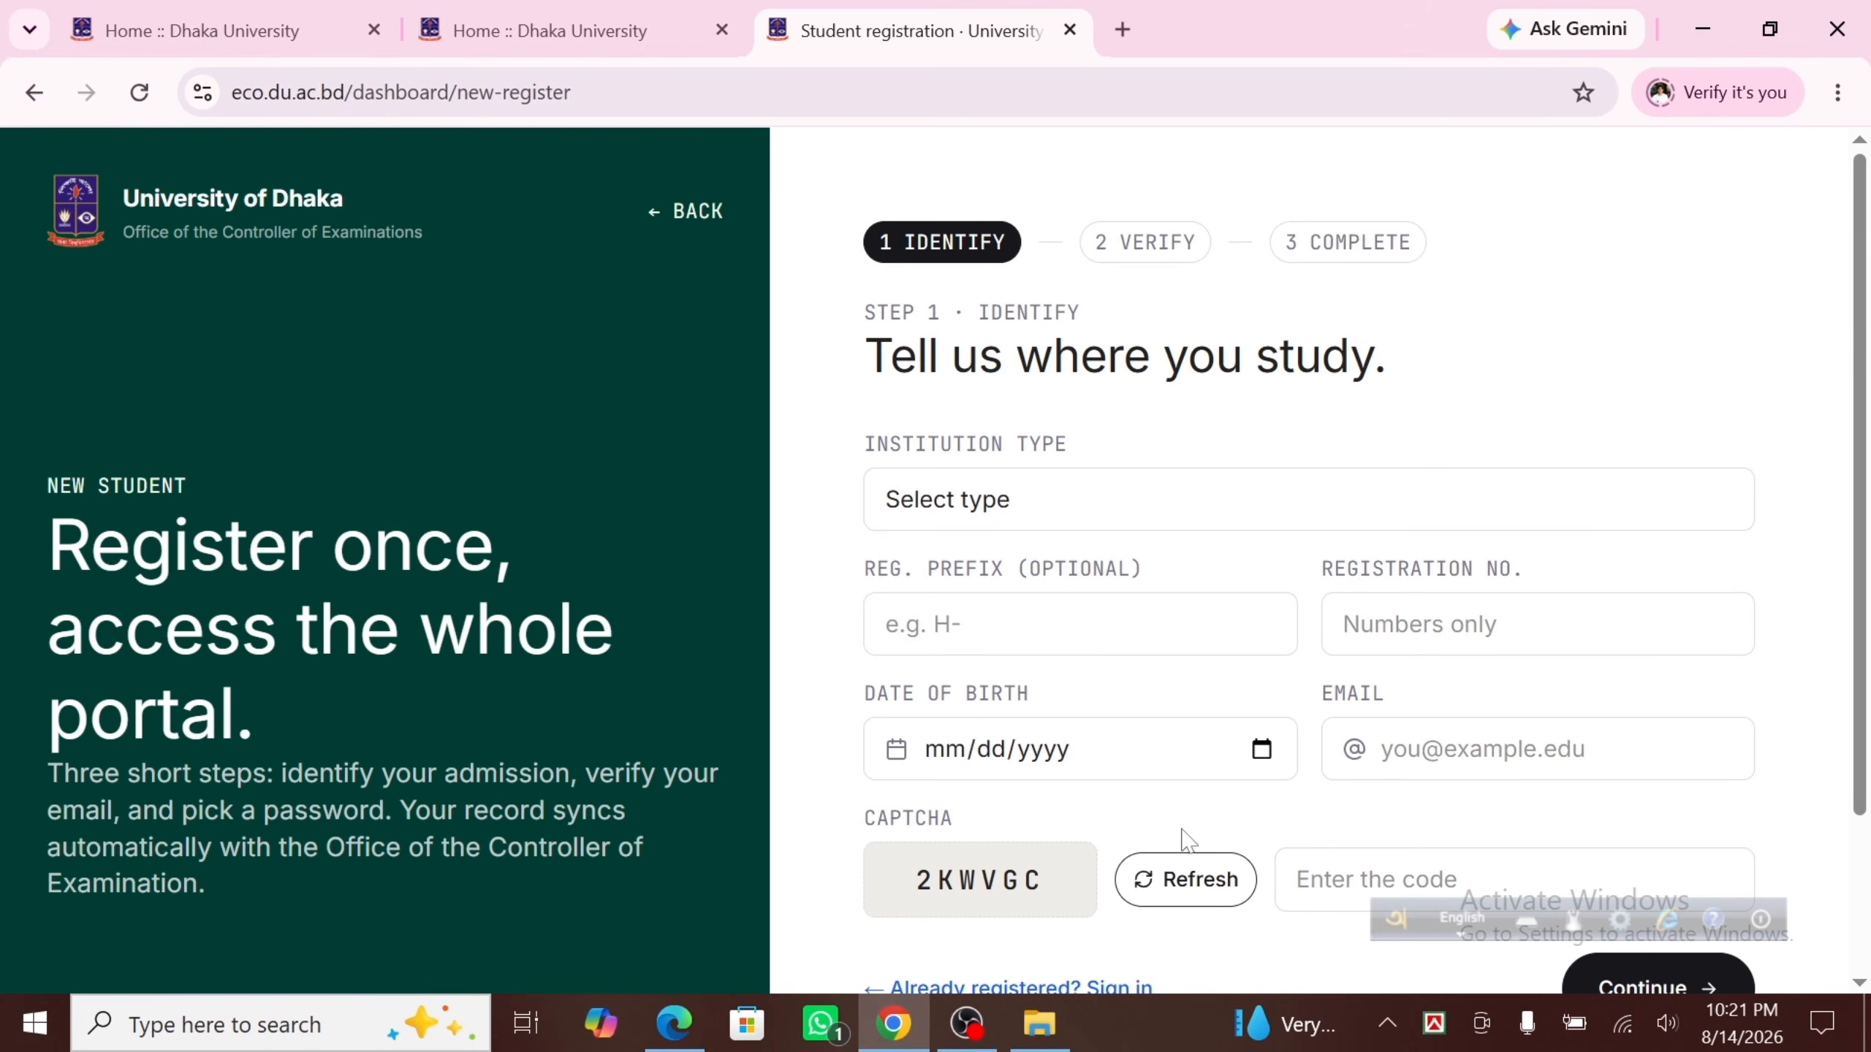
- Set the institution type to University(Regular Students) in the Identify stage of the registration form
click(1119, 502)
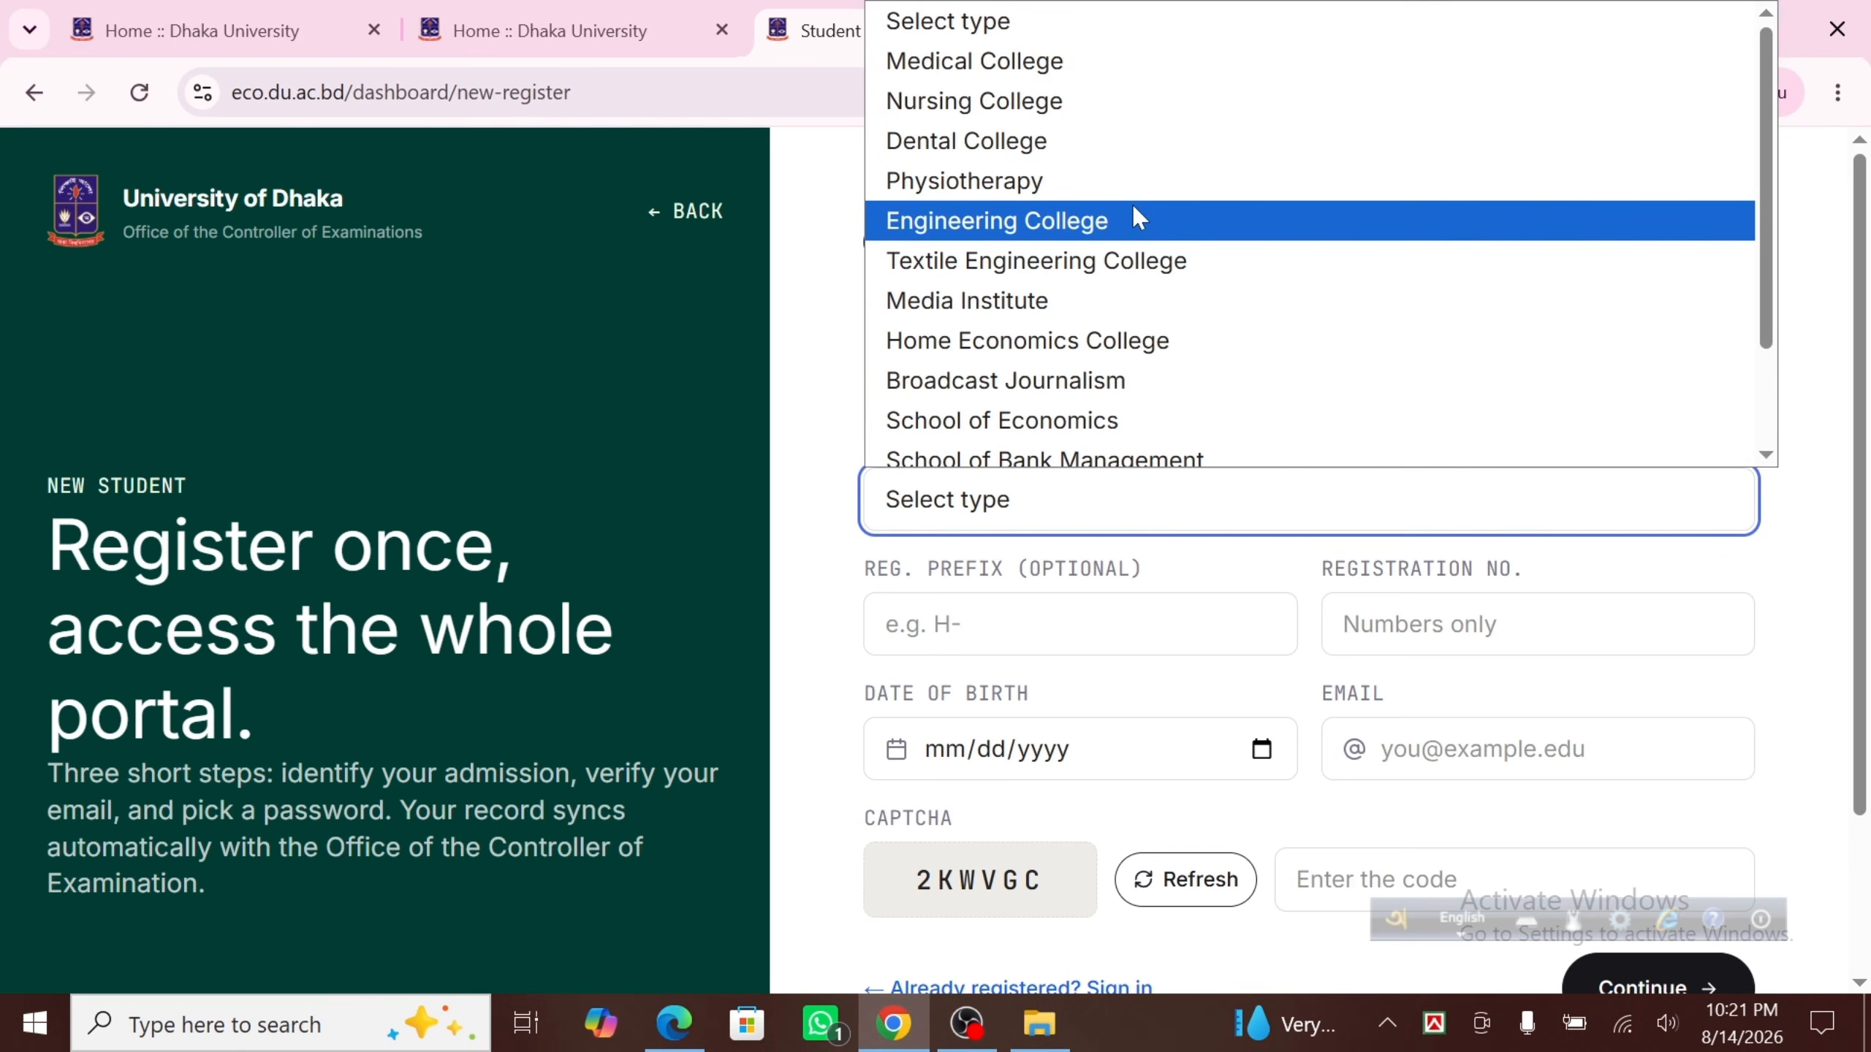
scroll(1475, 398, down, 2)
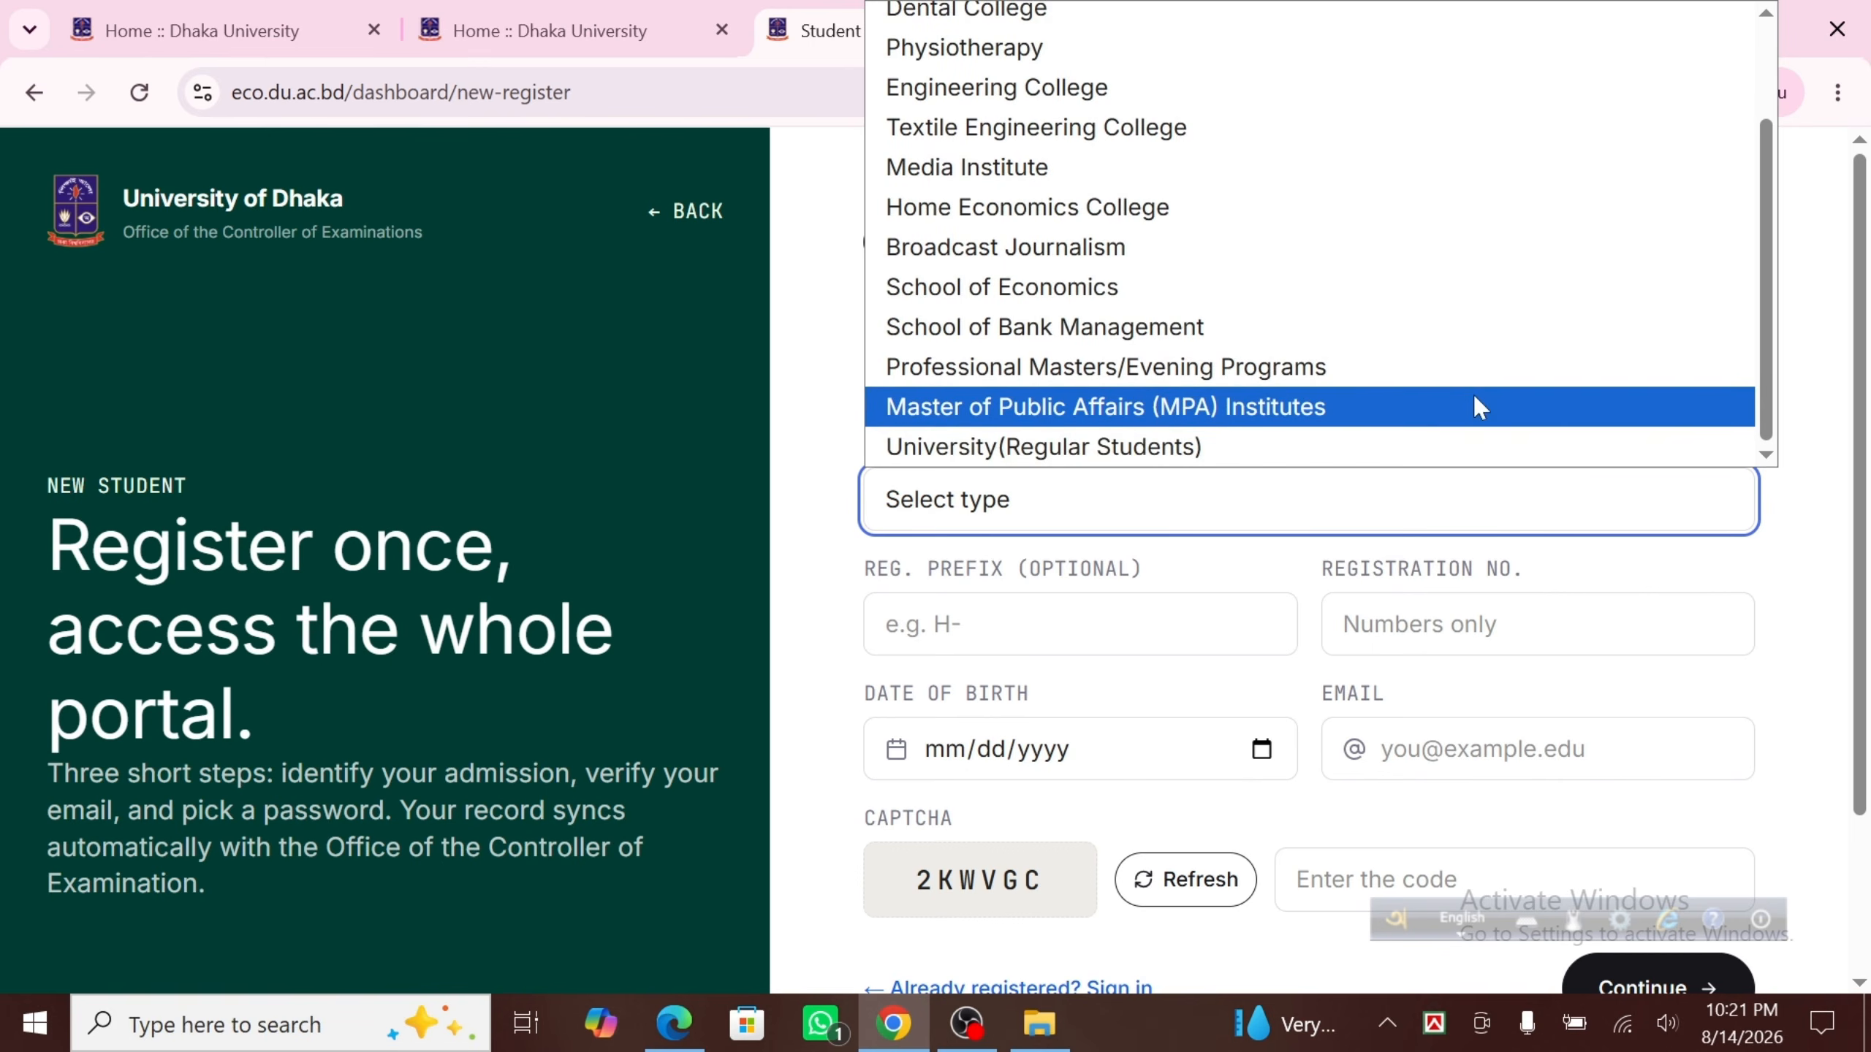
click(1416, 447)
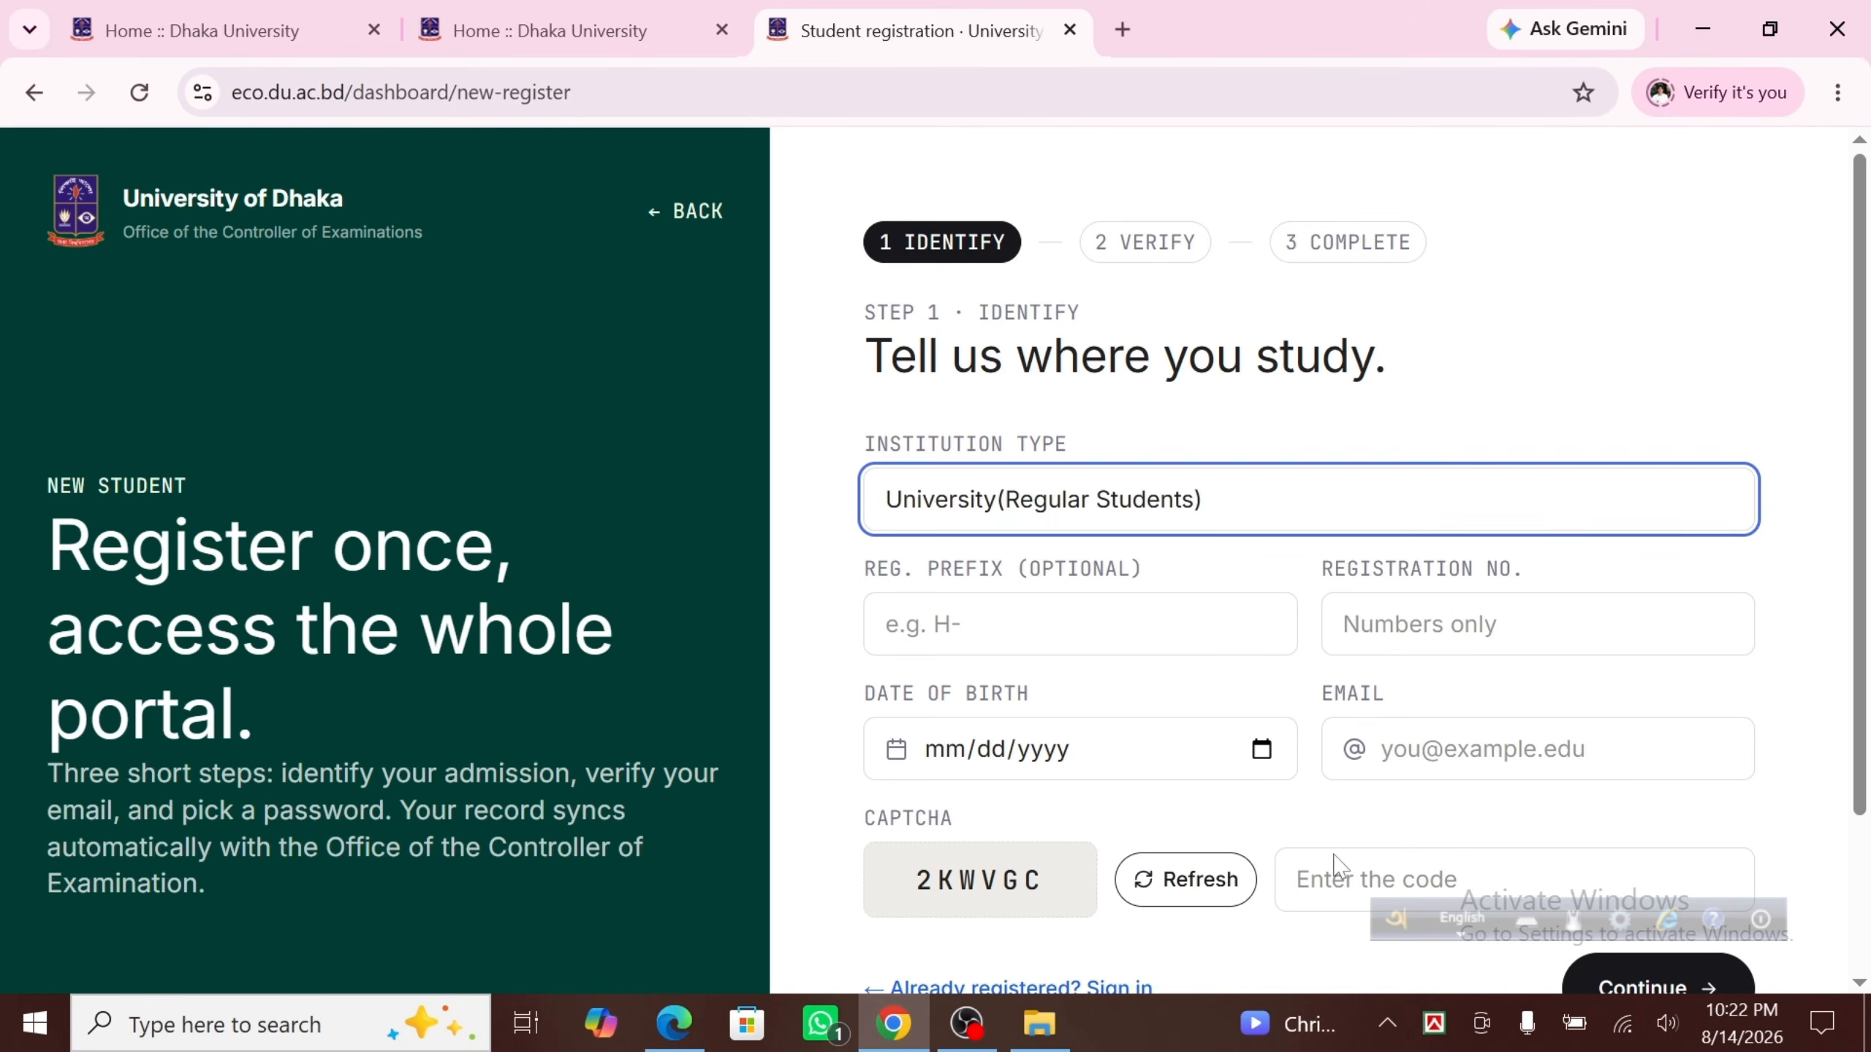
scroll(1495, 773, down, 2)
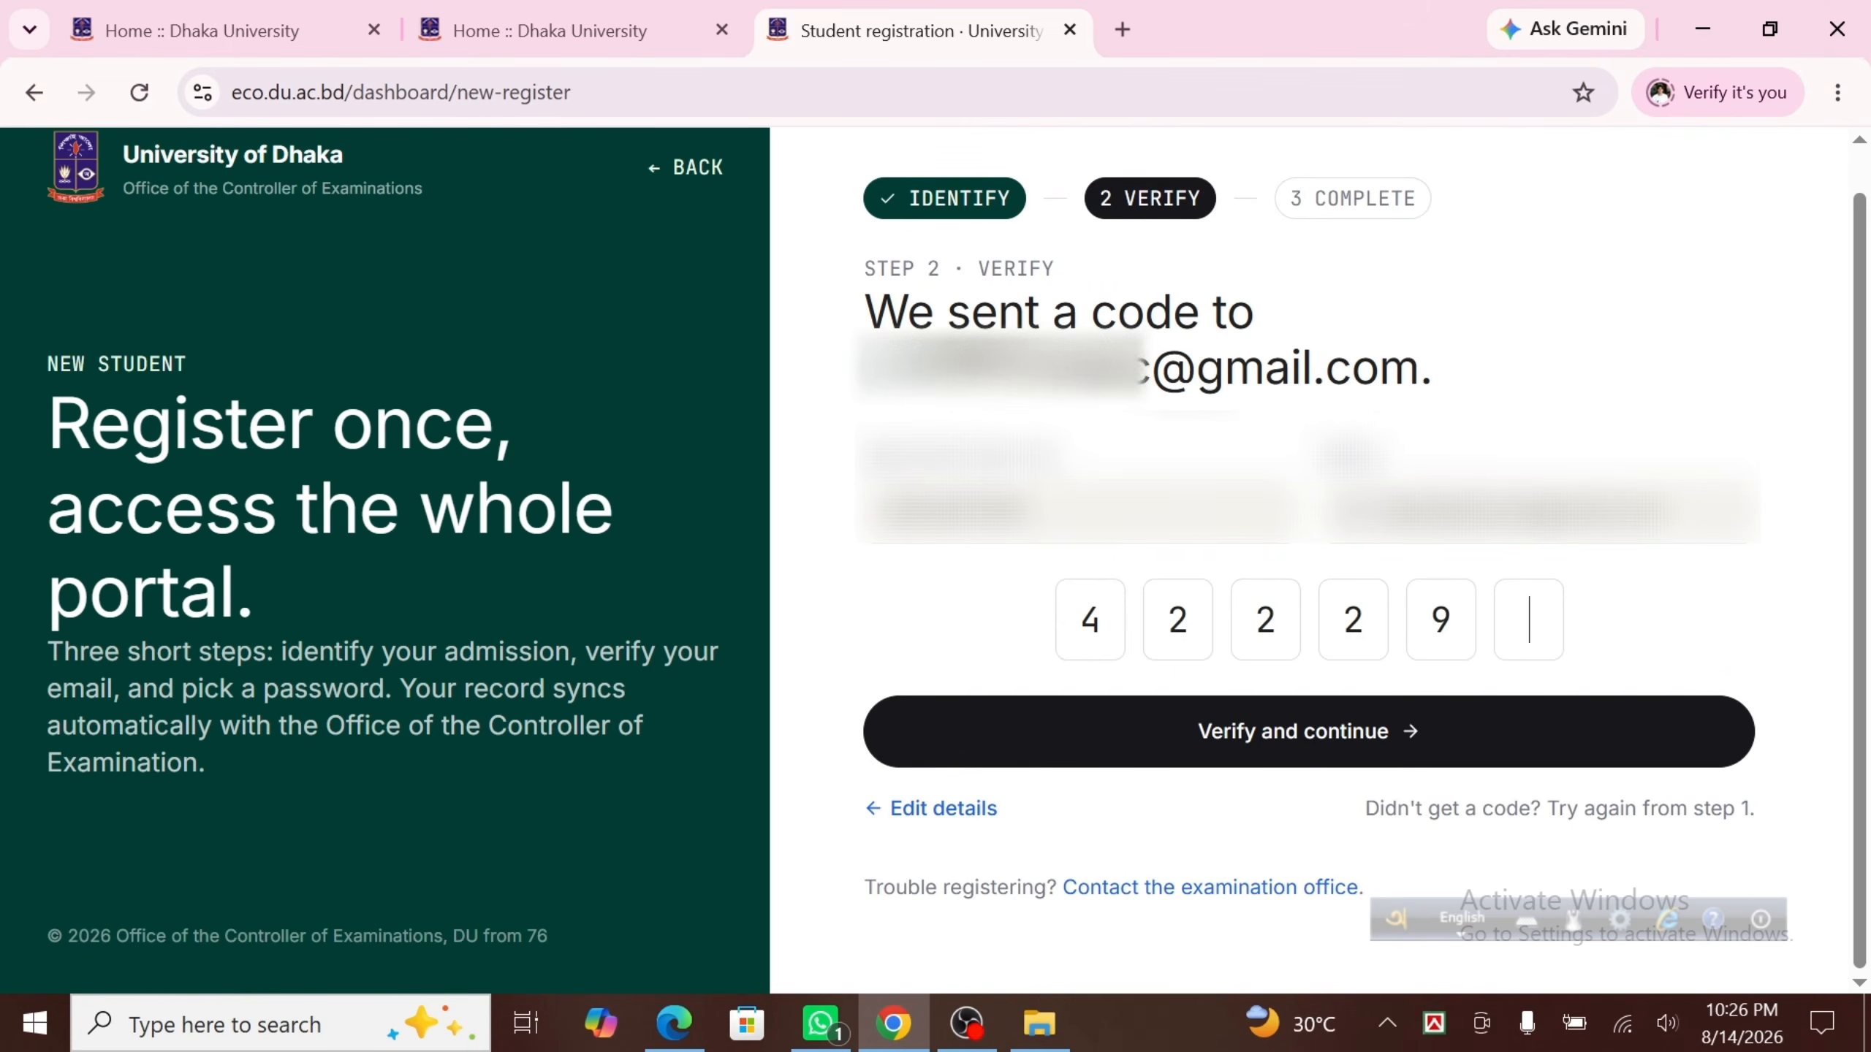
- Finish entering the emailed verification code, submit it, and look over the final registration details form
text(6)
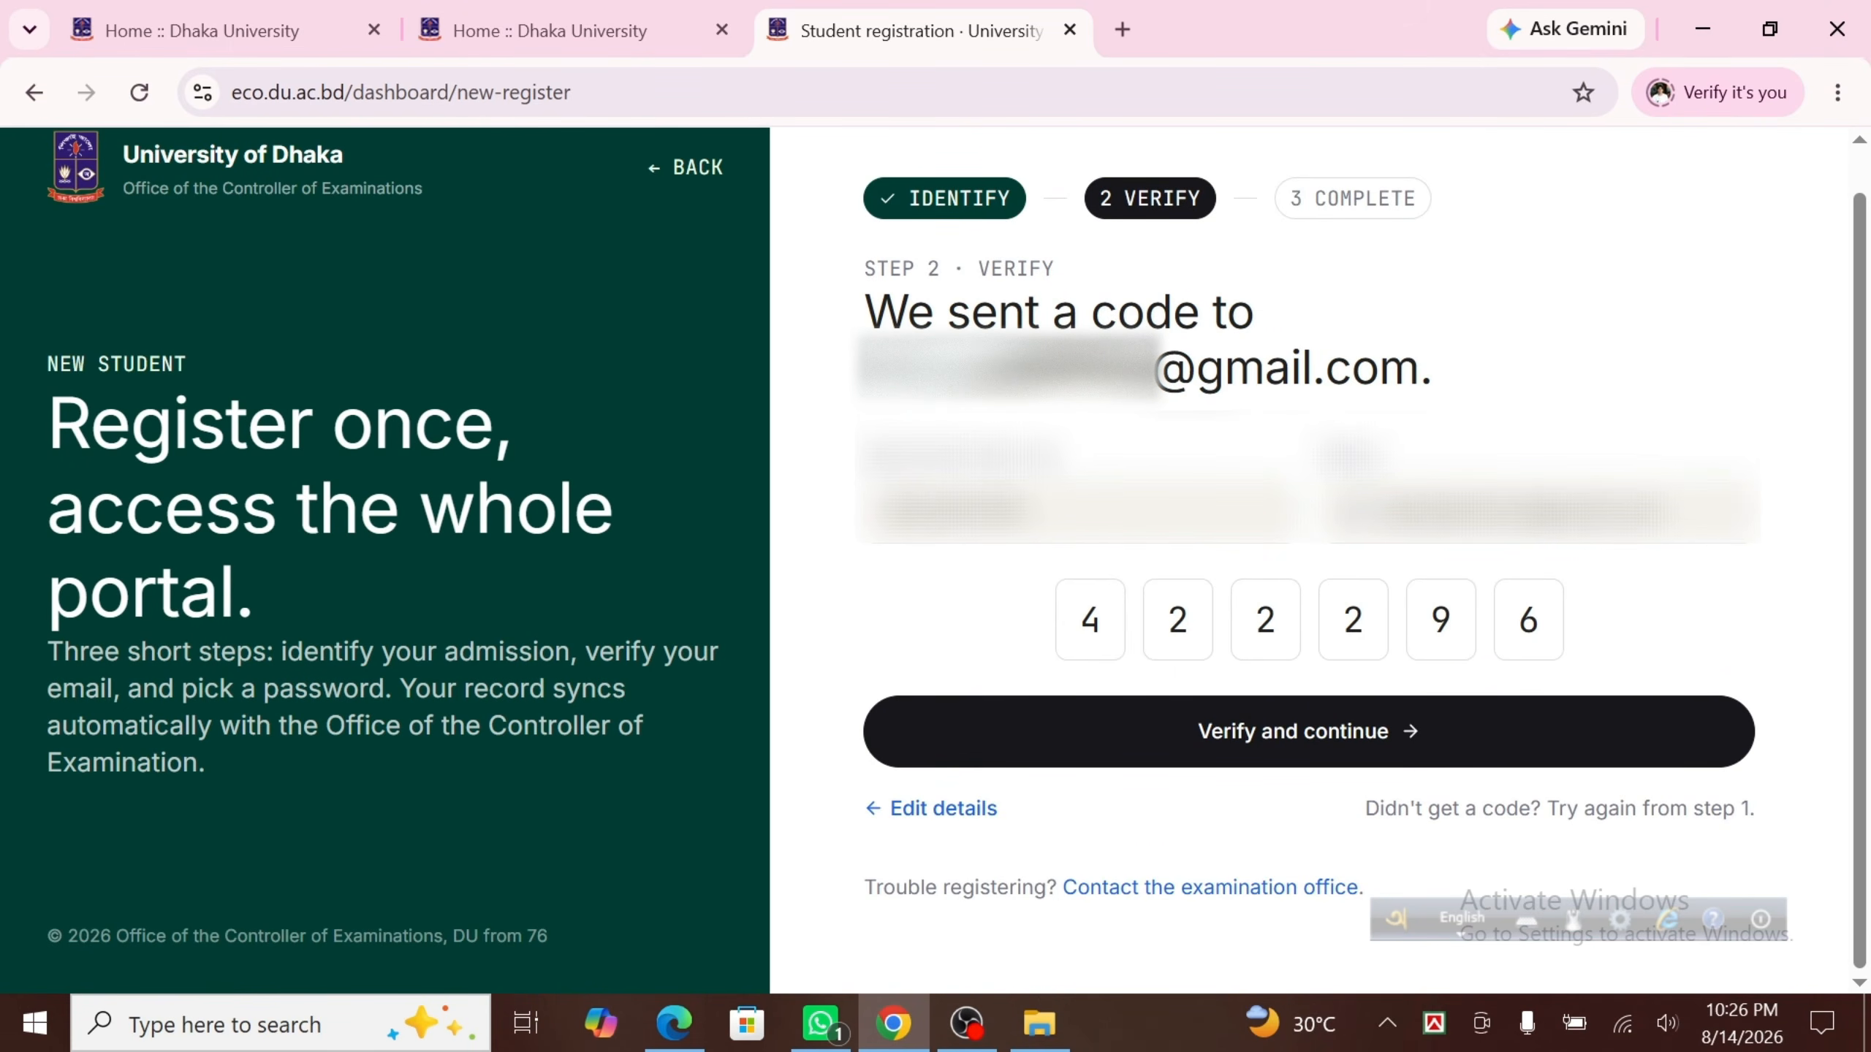
click(1267, 737)
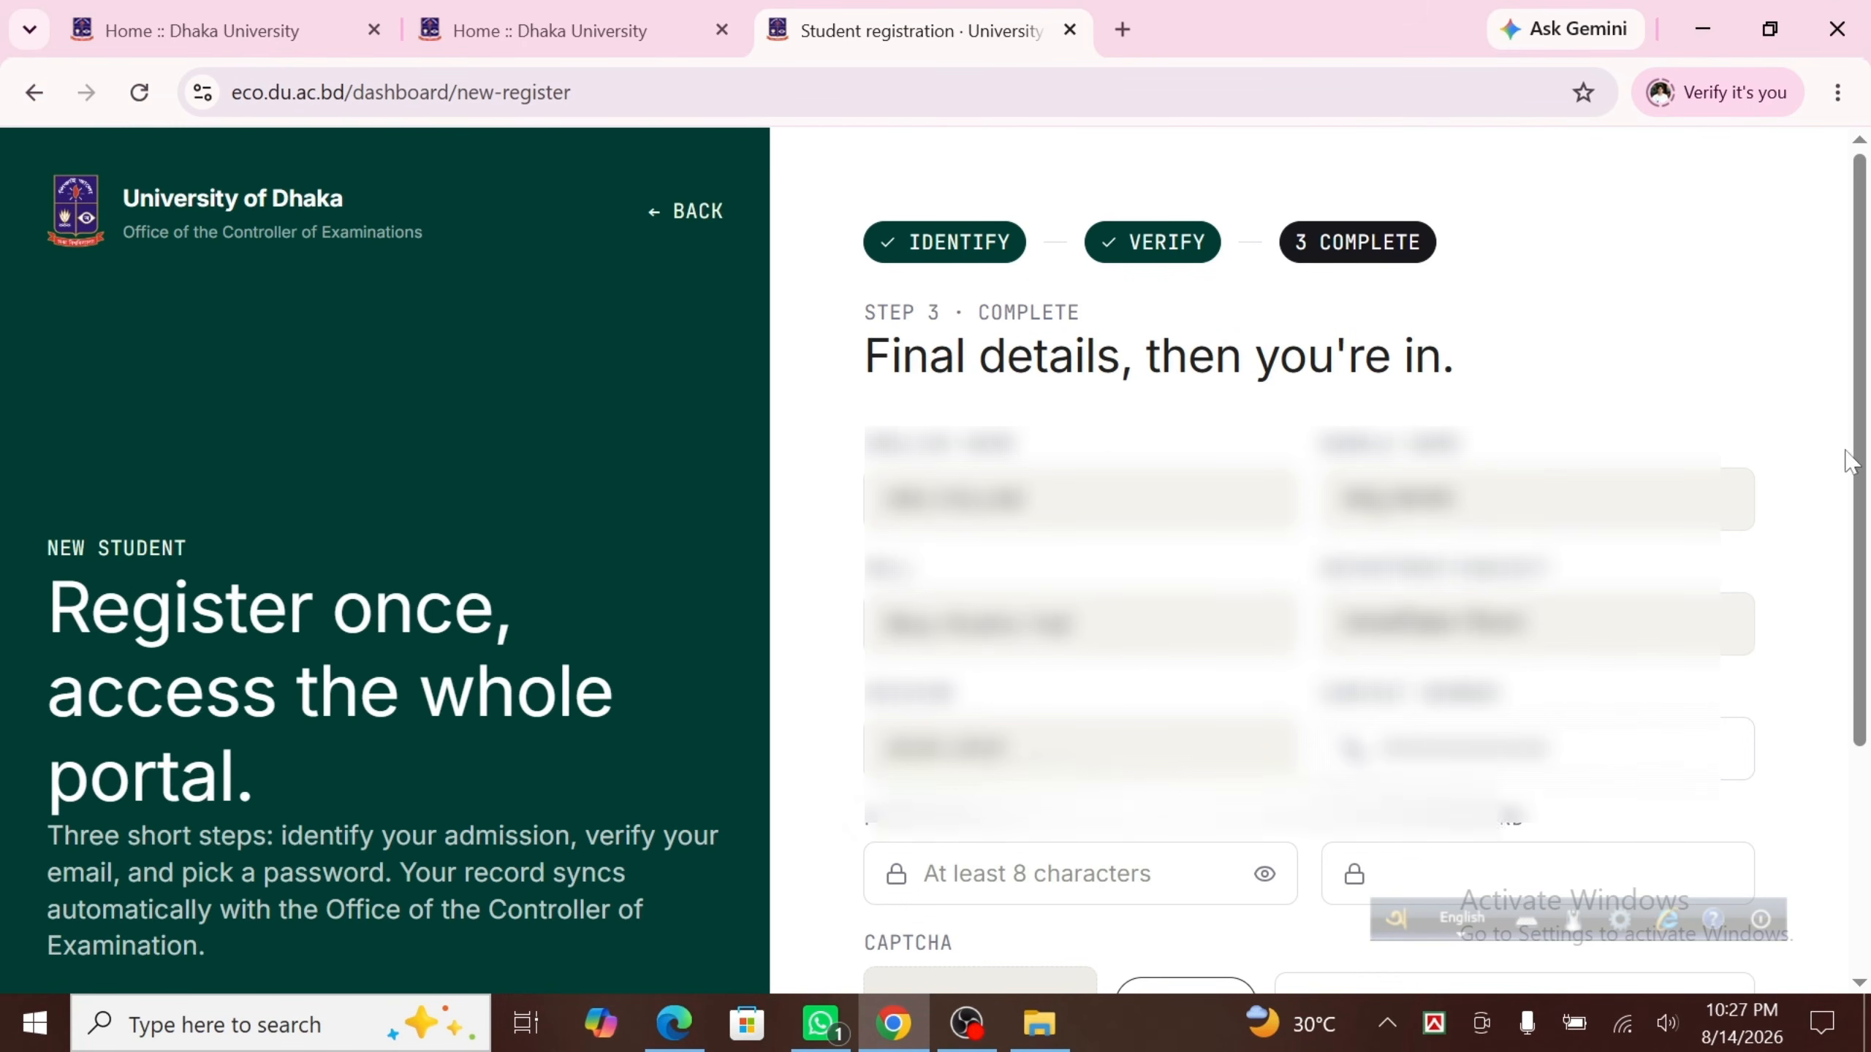
drag(1860, 443, 1862, 700)
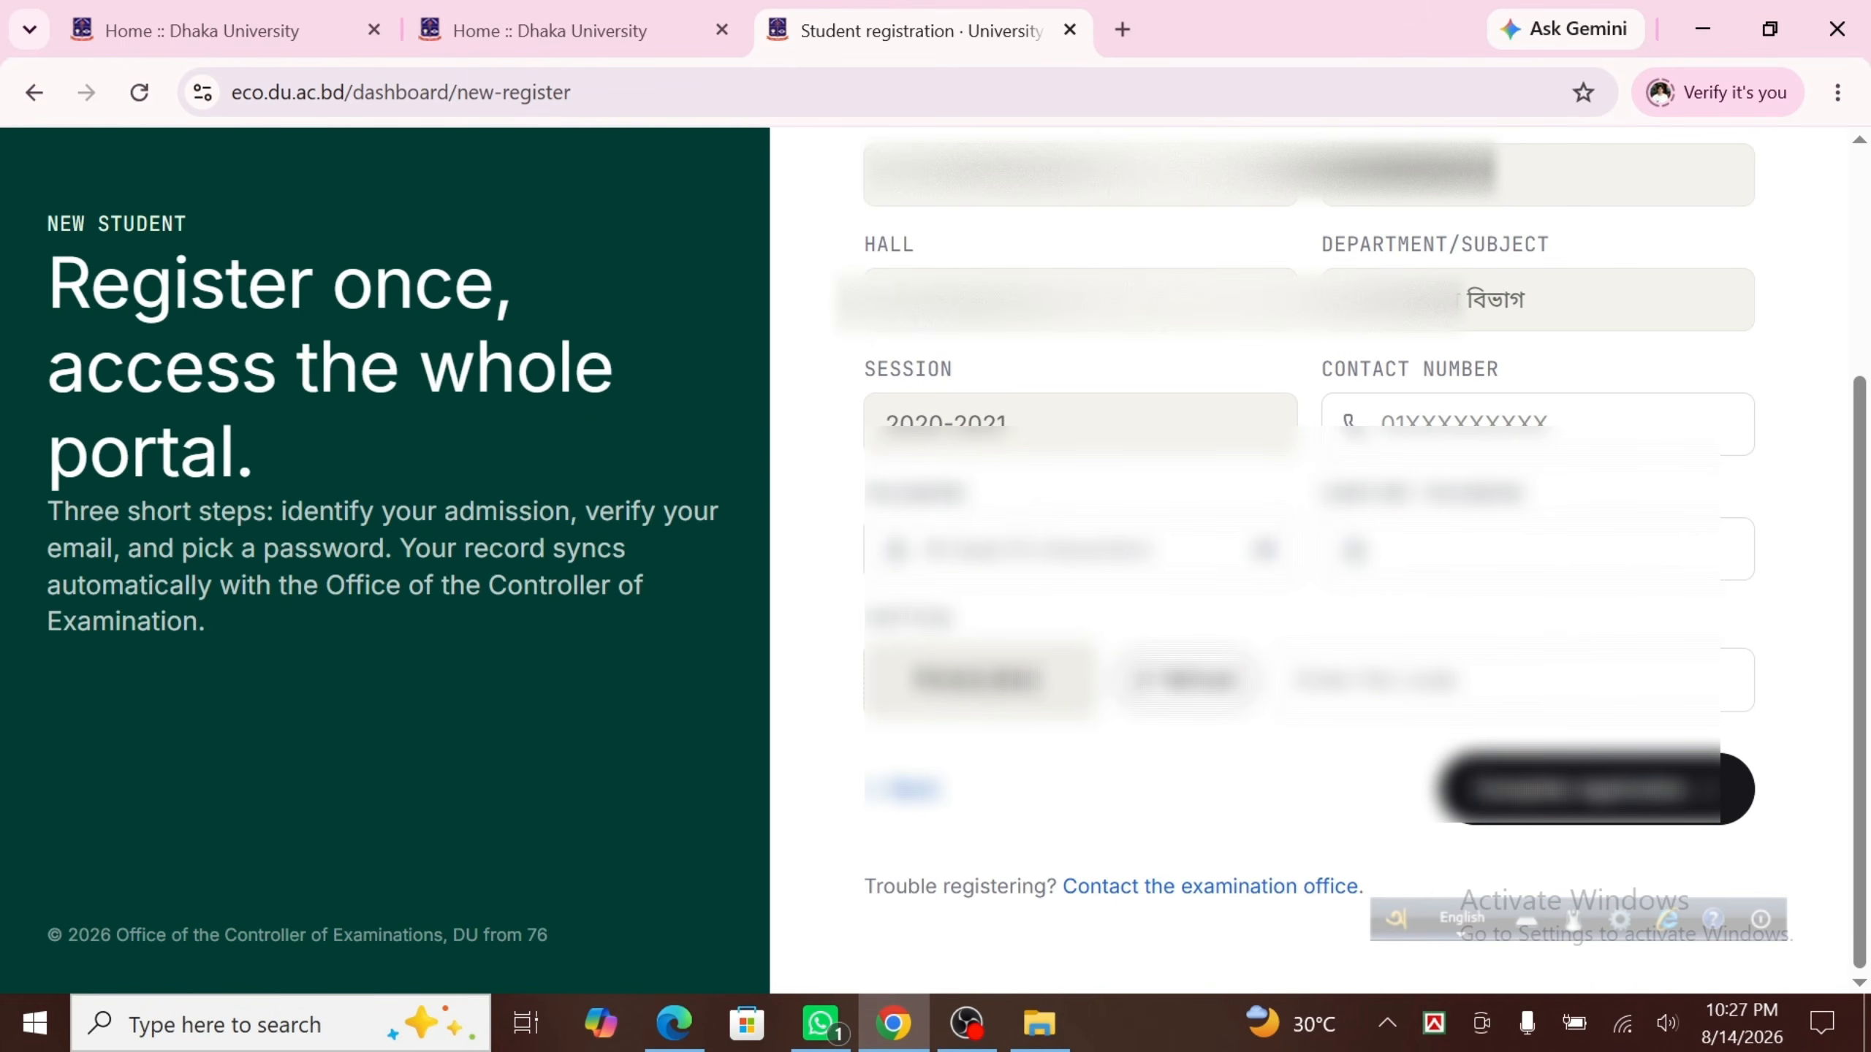
scroll(1311, 559, up, 2)
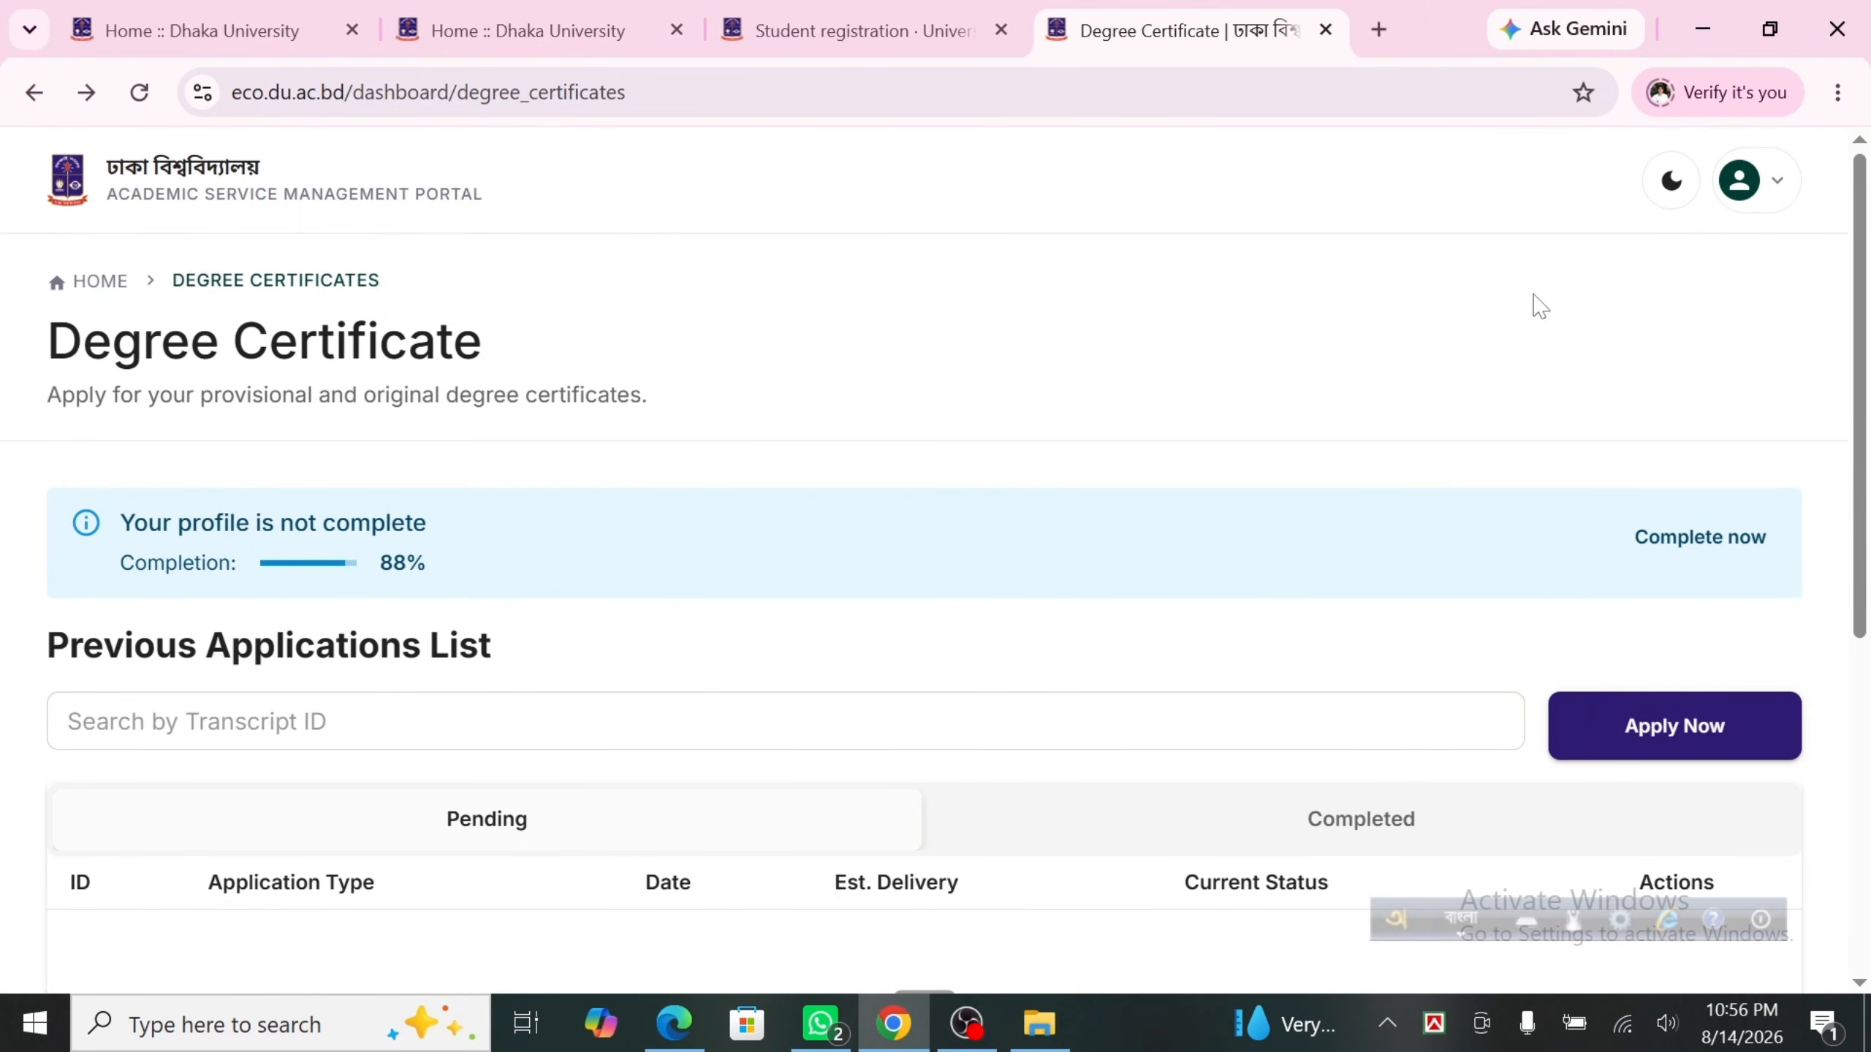
- Start a new degree certificate application and acknowledge its instructions
click(1772, 209)
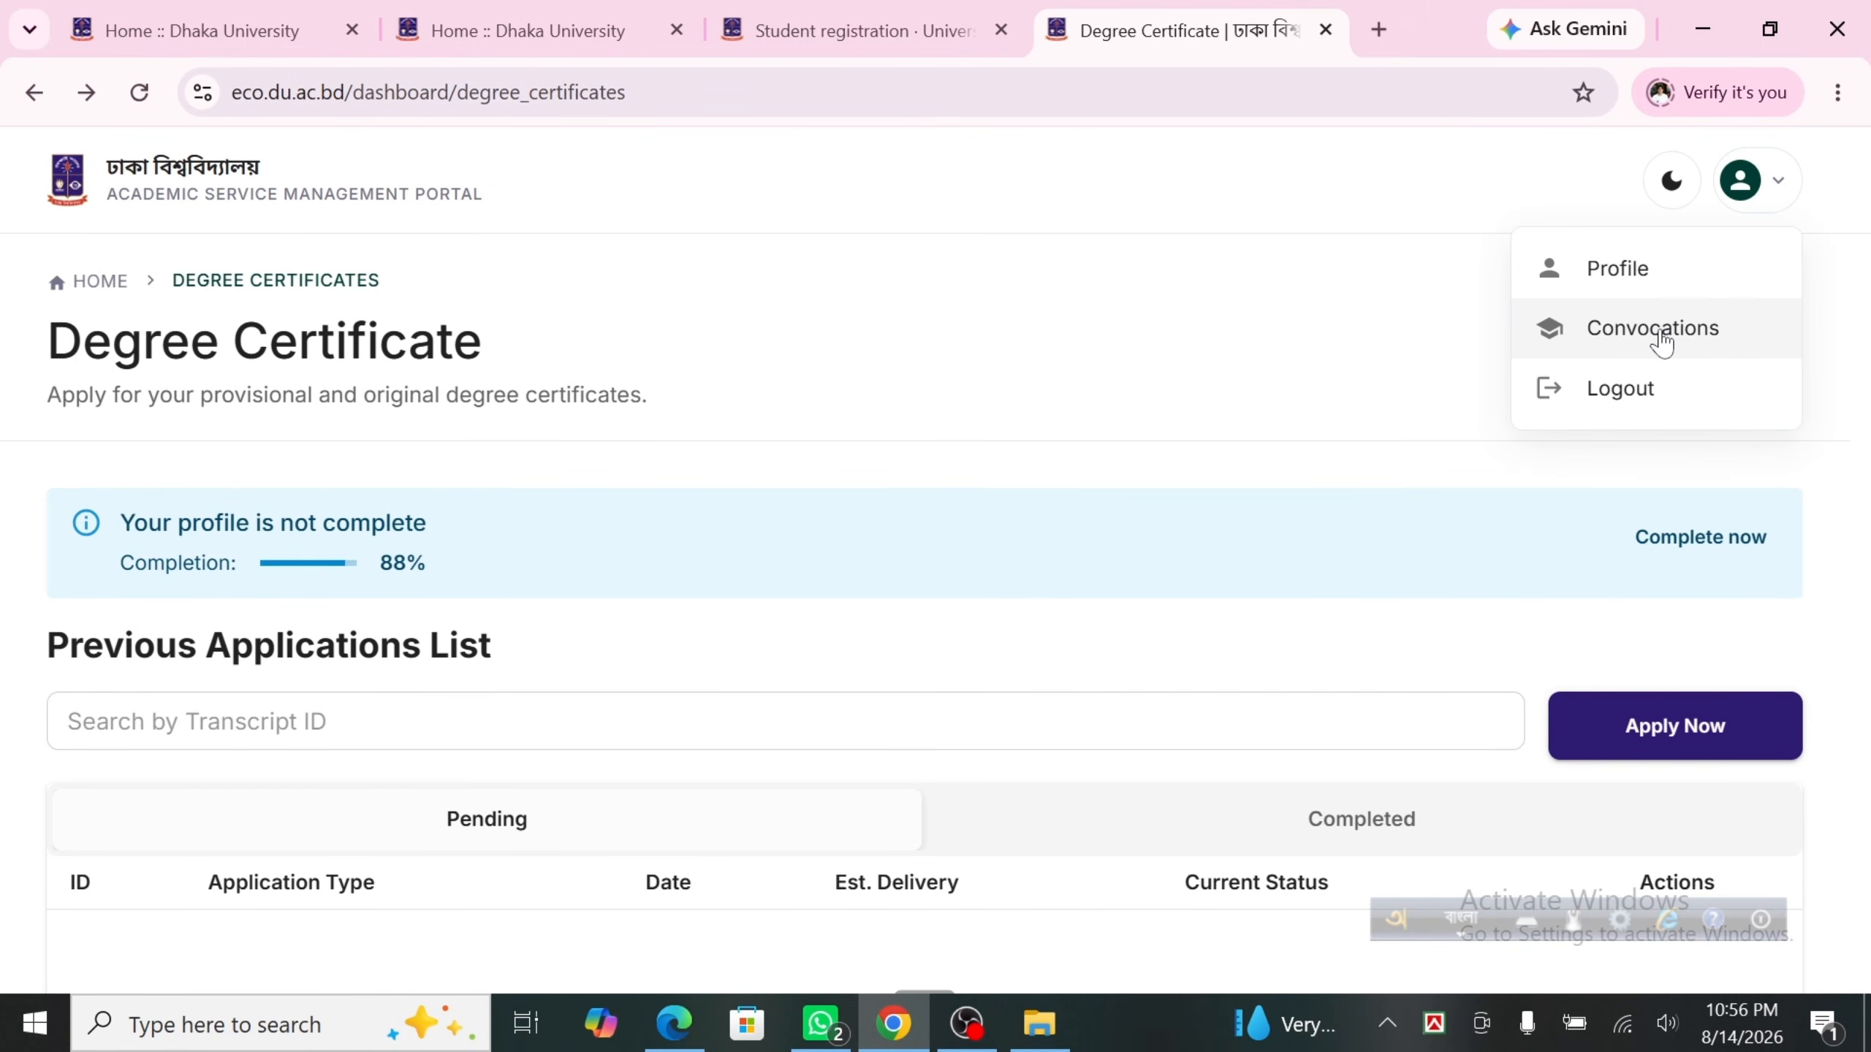
click(1060, 424)
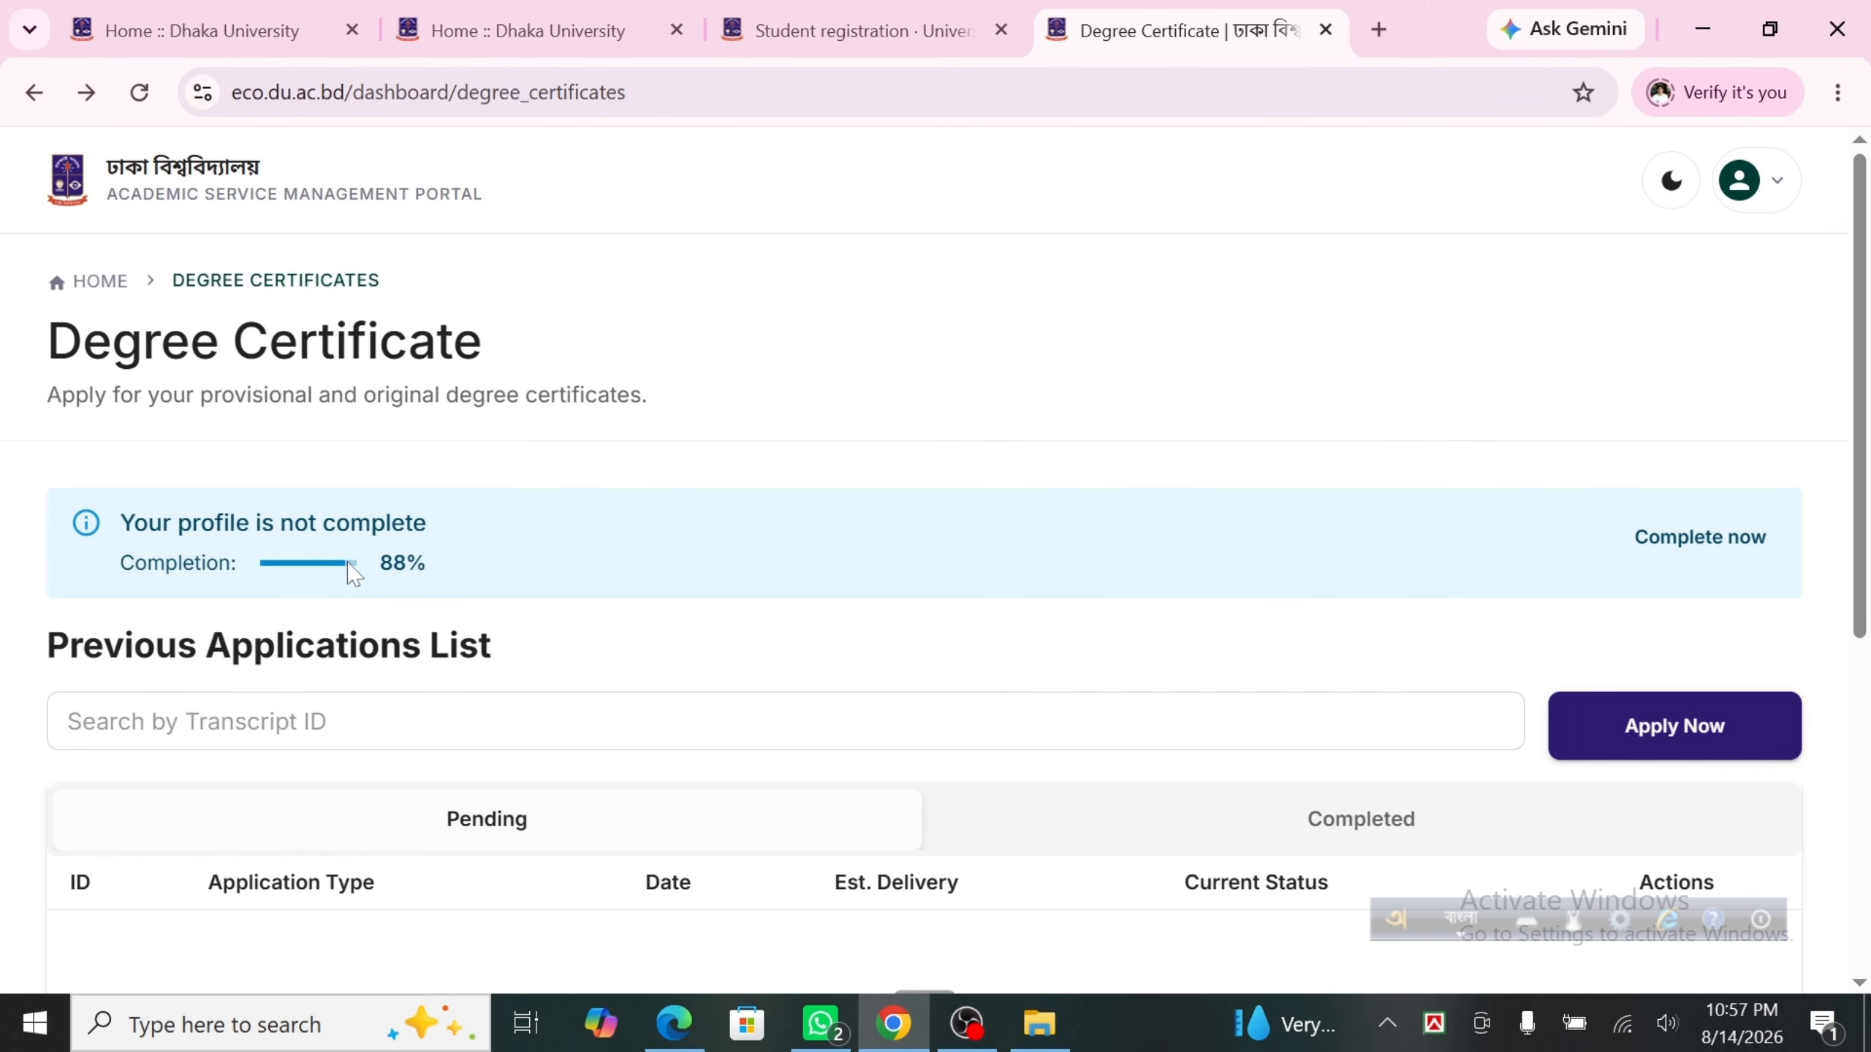
scroll(350, 573, down, 2)
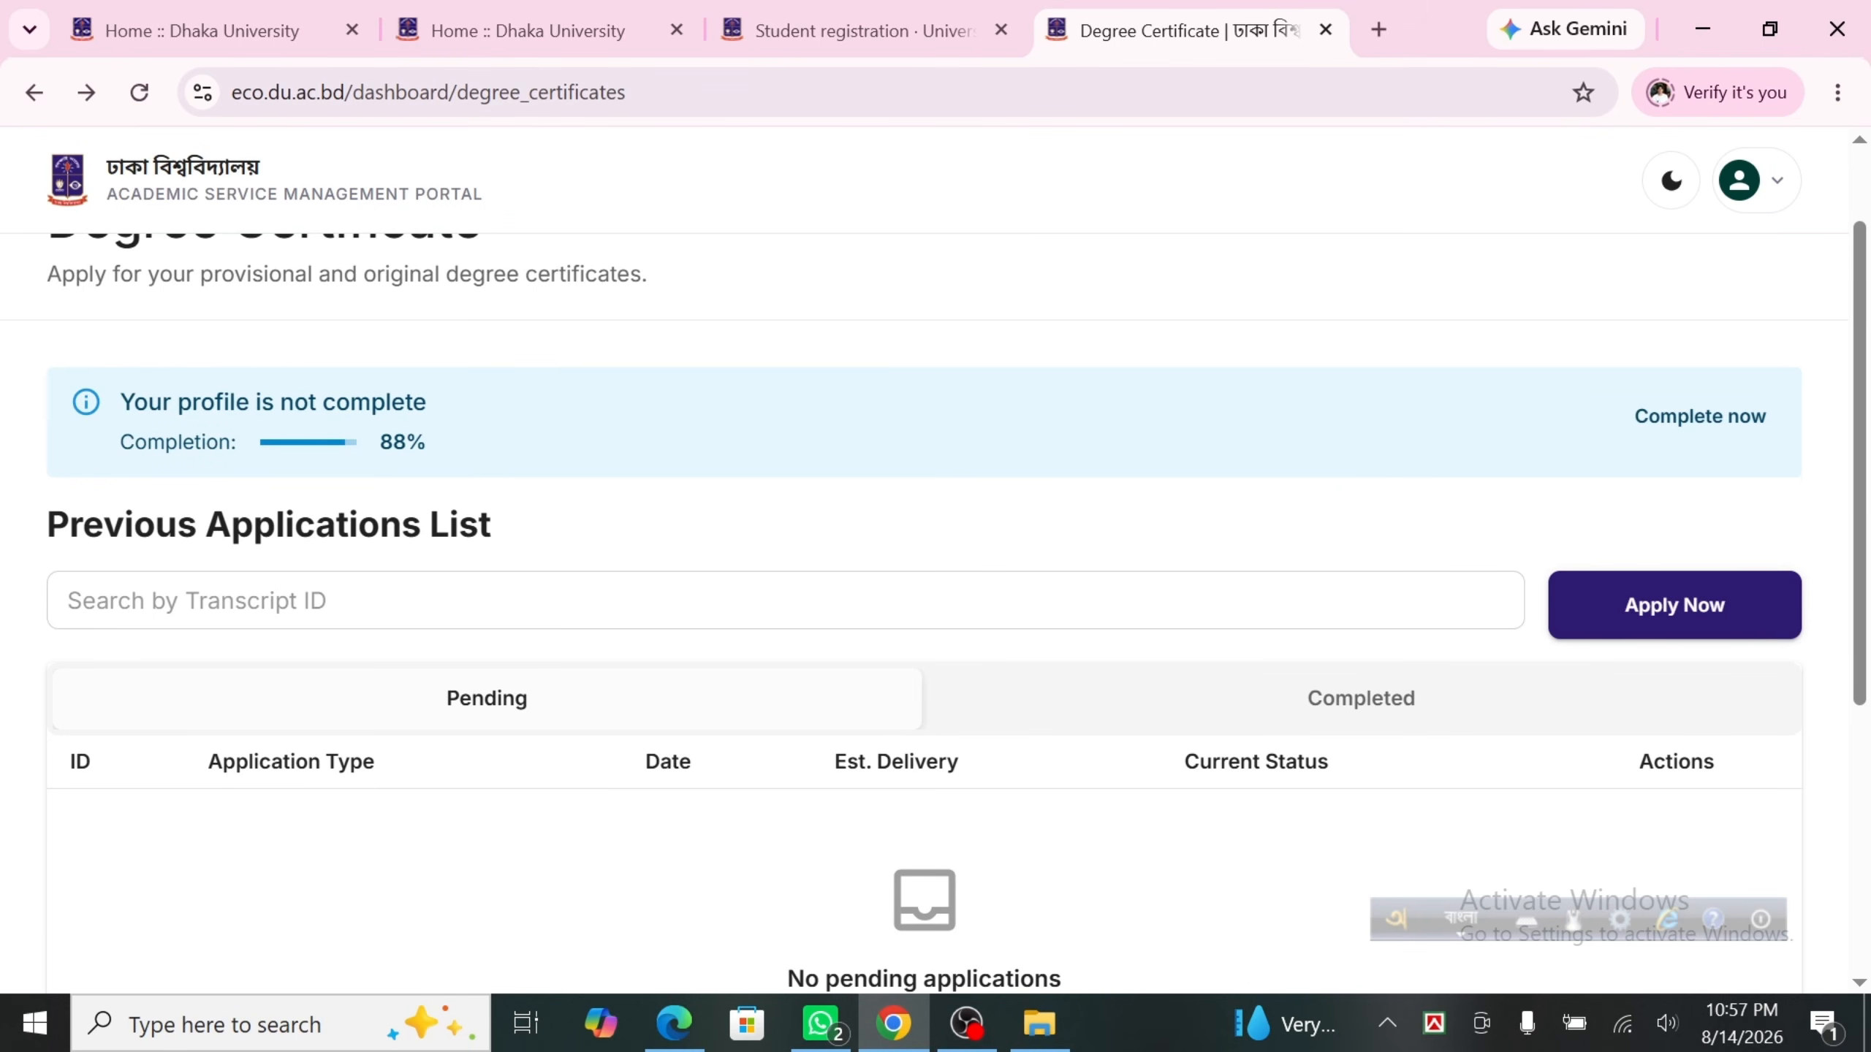
scroll(935, 612, down, 6)
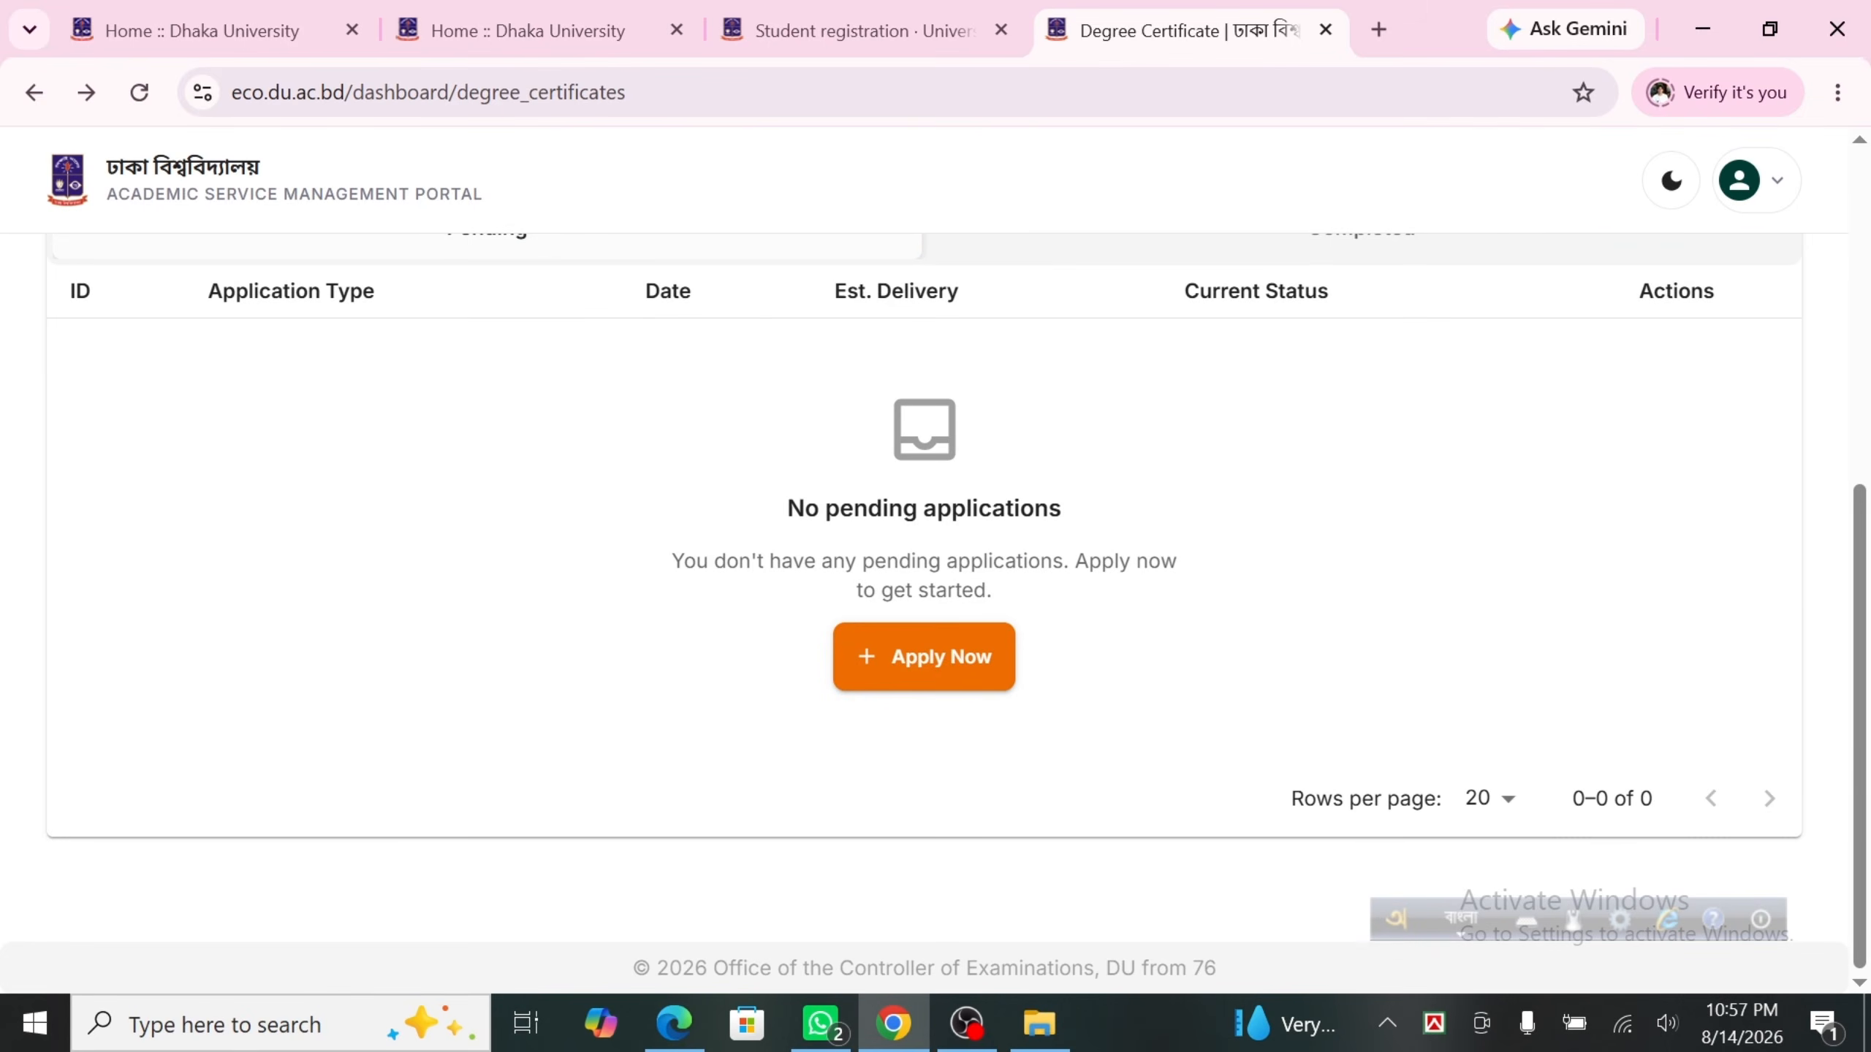
scroll(936, 612, up, 1)
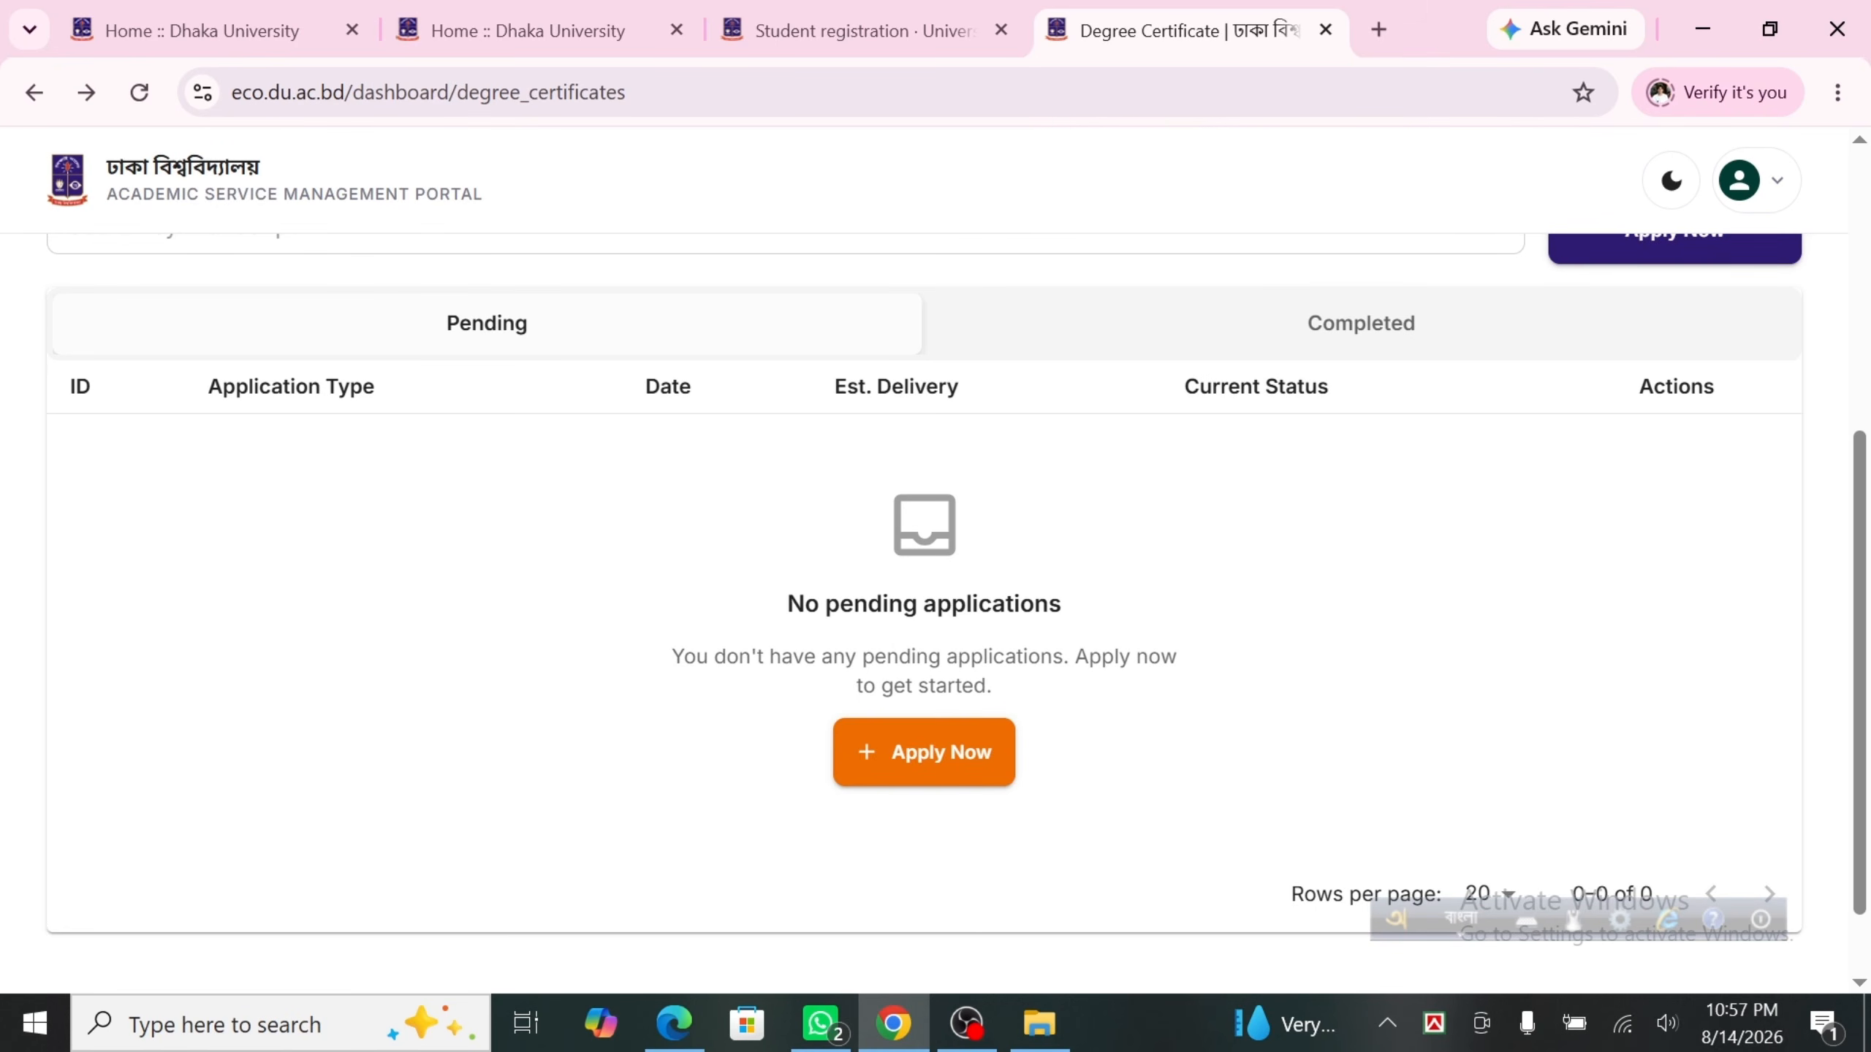
click(924, 753)
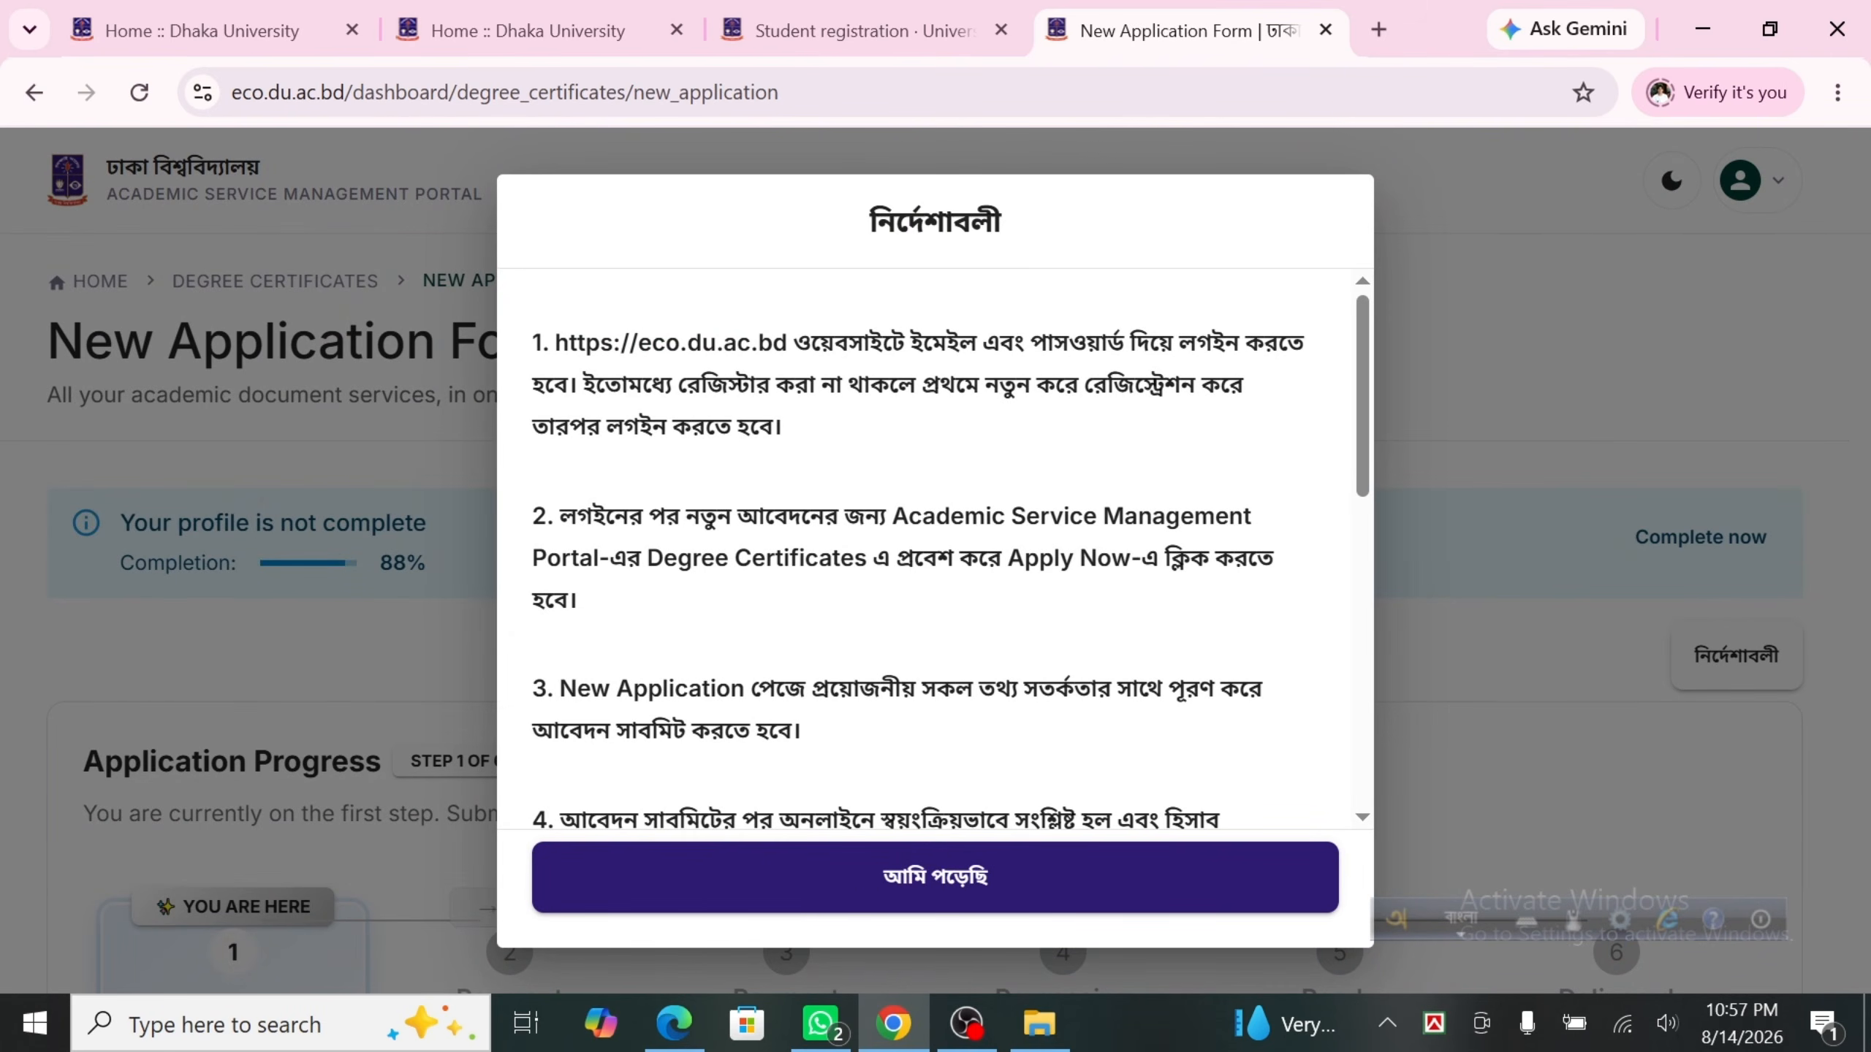
click(934, 877)
- Go to the profile from the incomplete-profile notice and open the Personal Information section for editing
scroll(924, 612, down, 5)
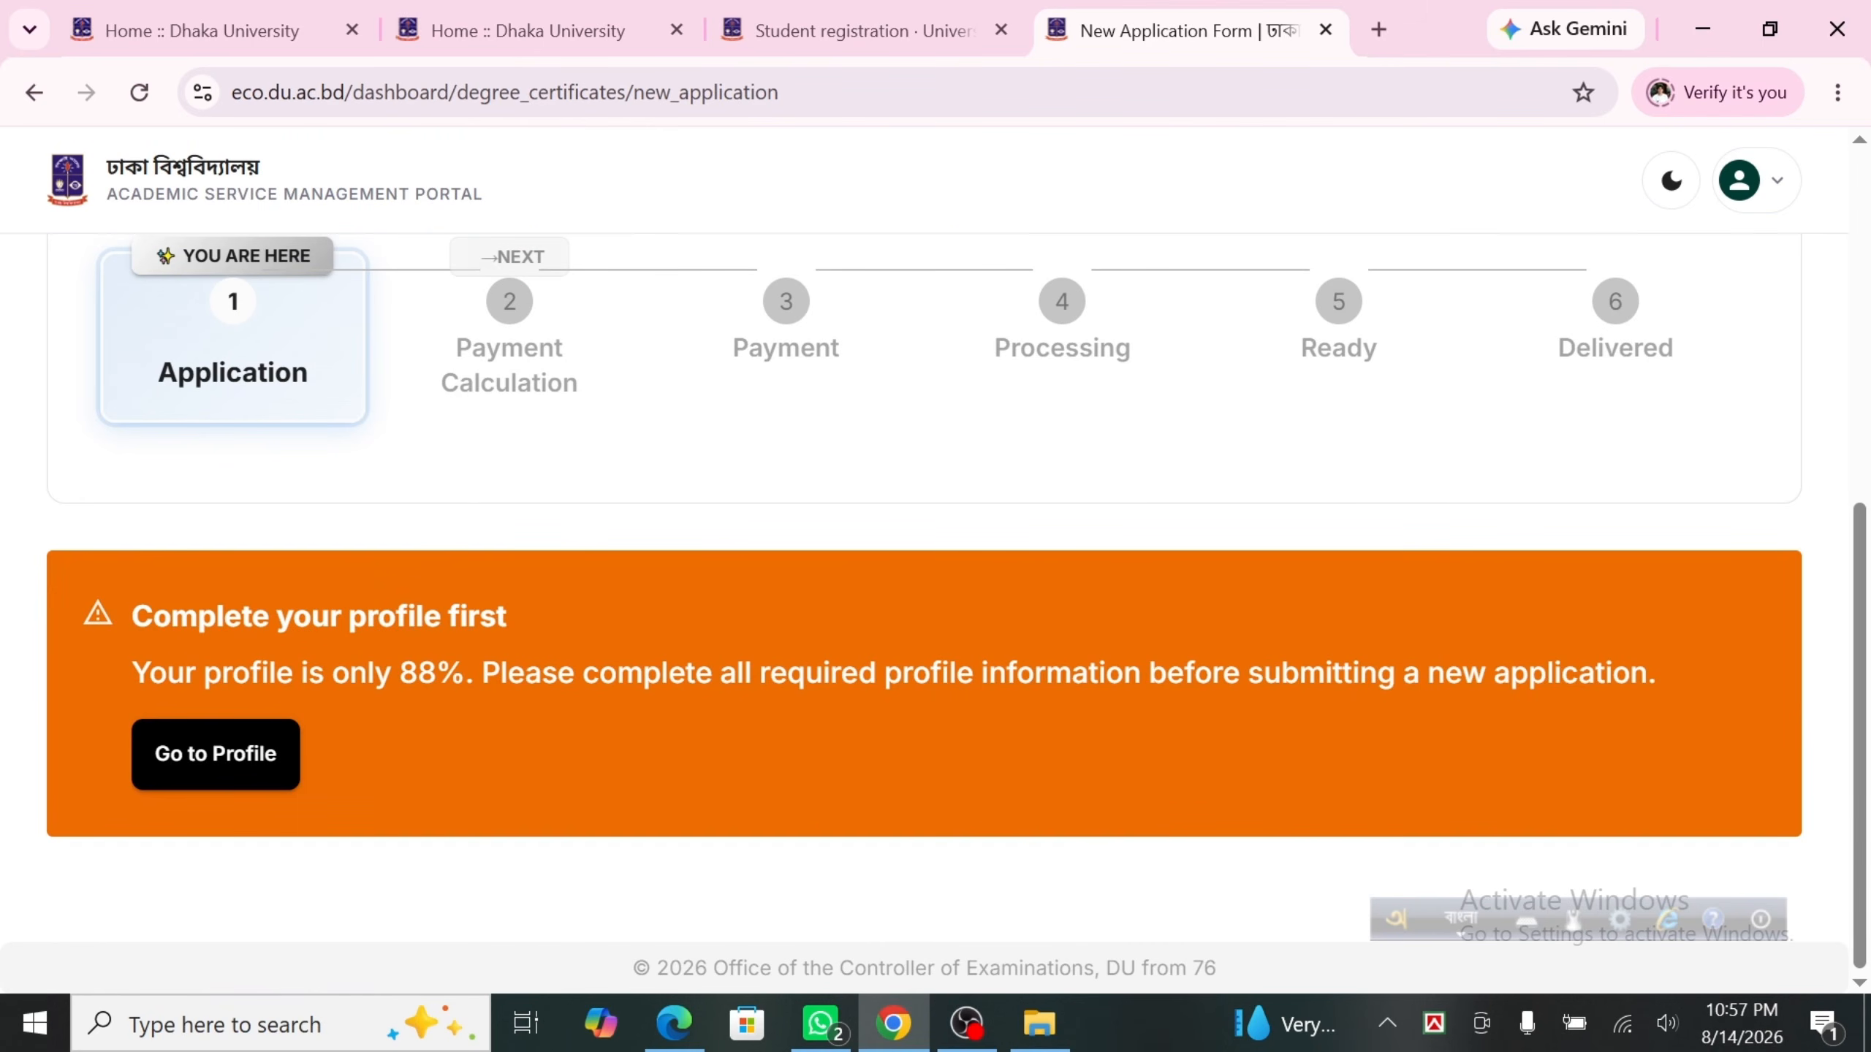
click(221, 755)
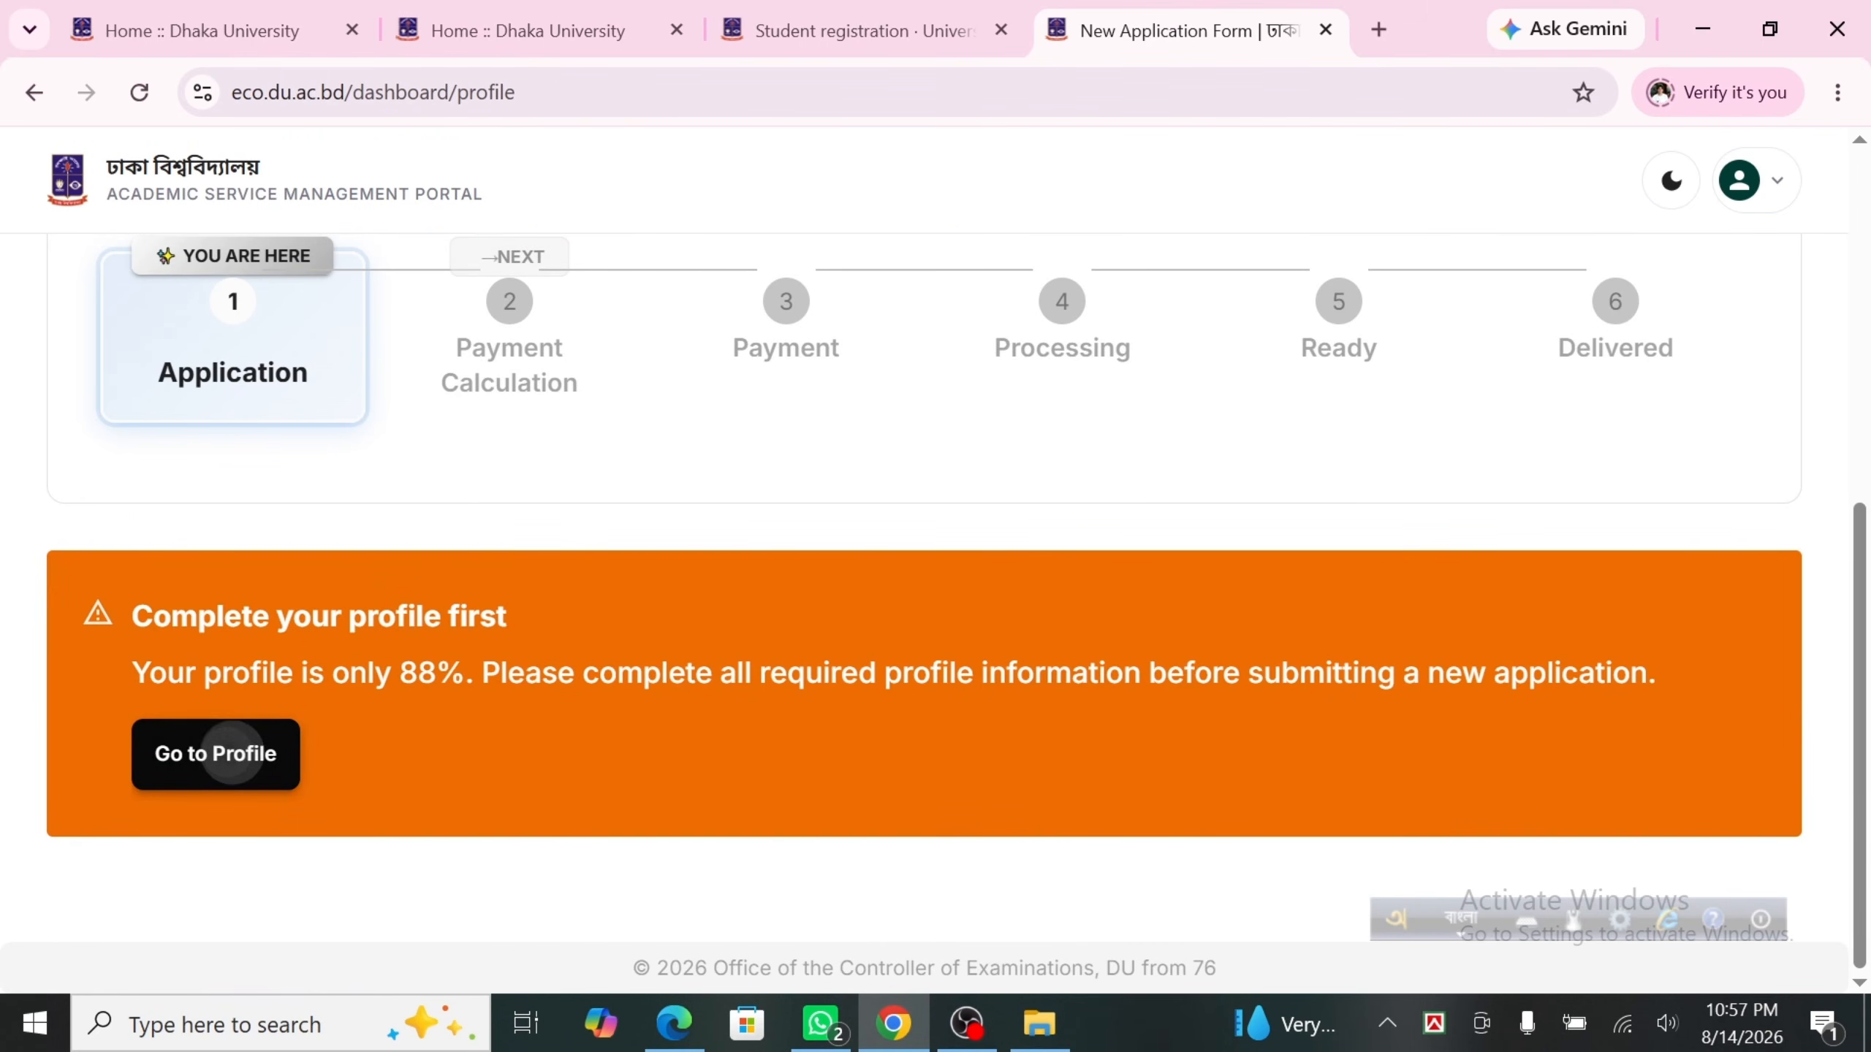
scroll(935, 559, down, 20)
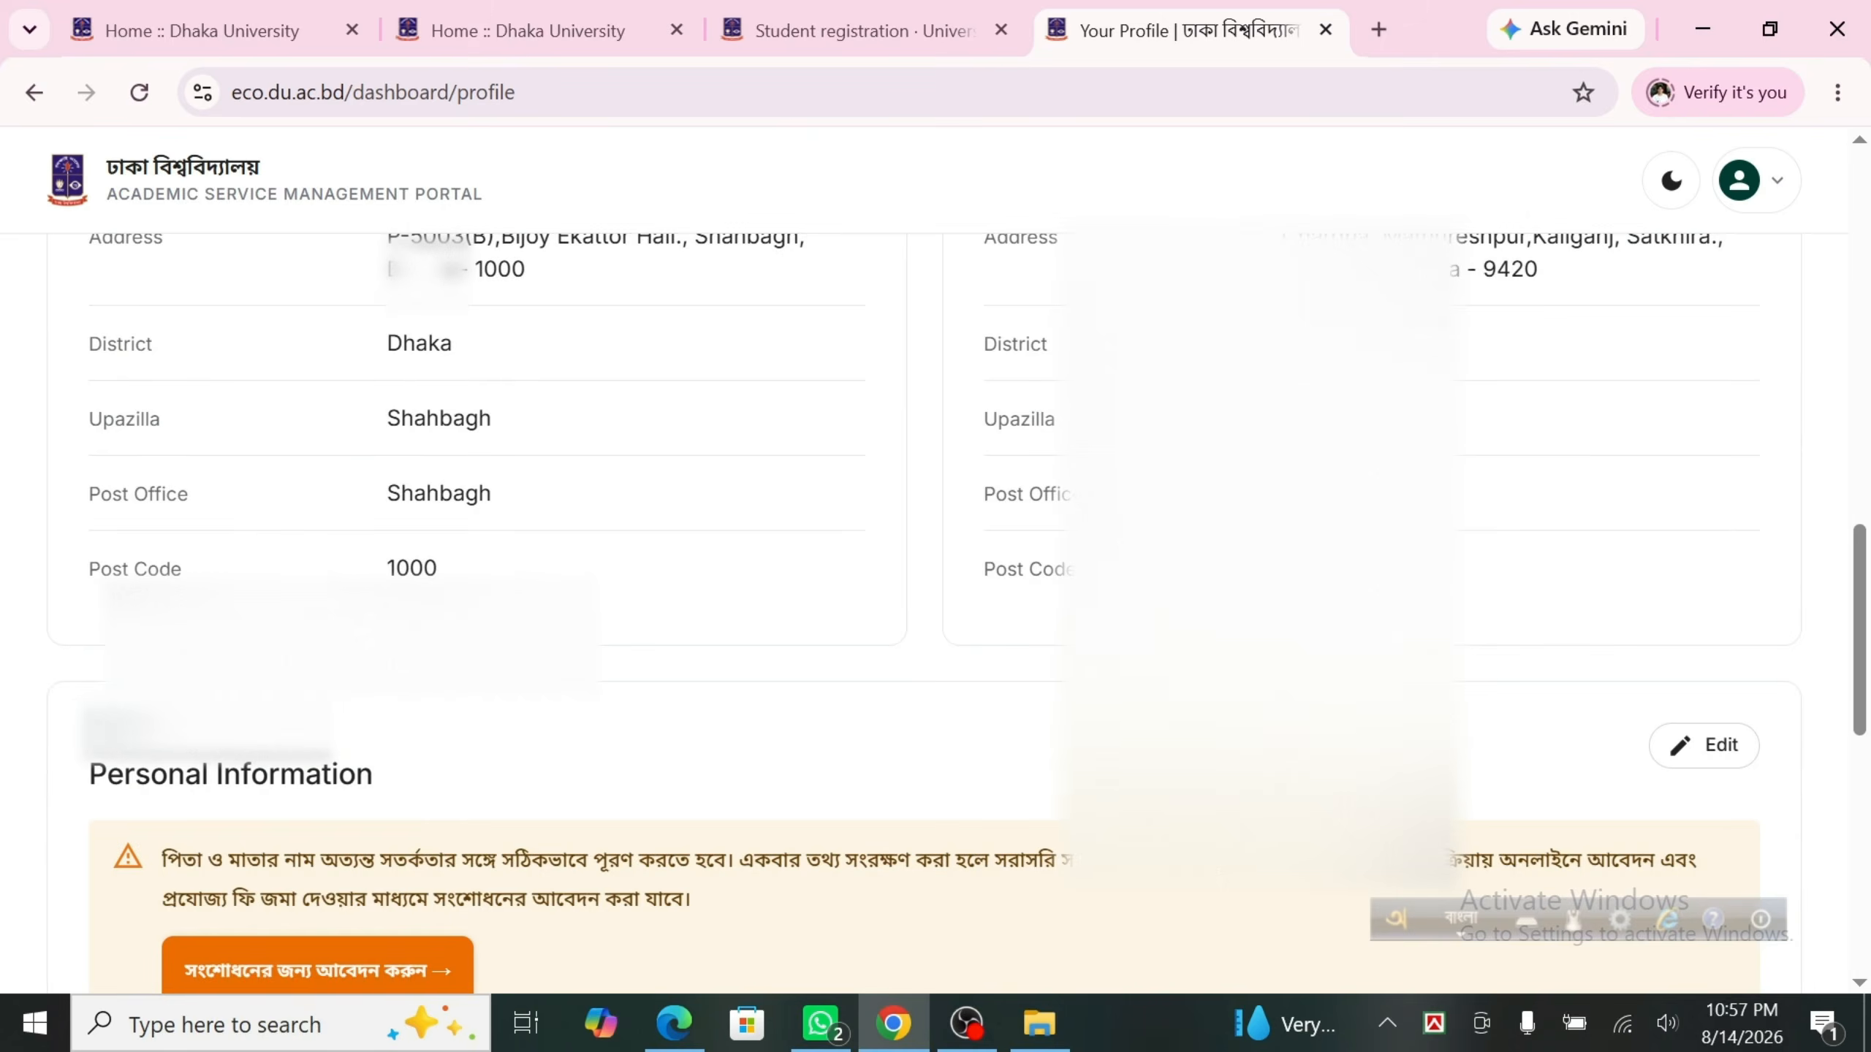
scroll(936, 560, down, 13)
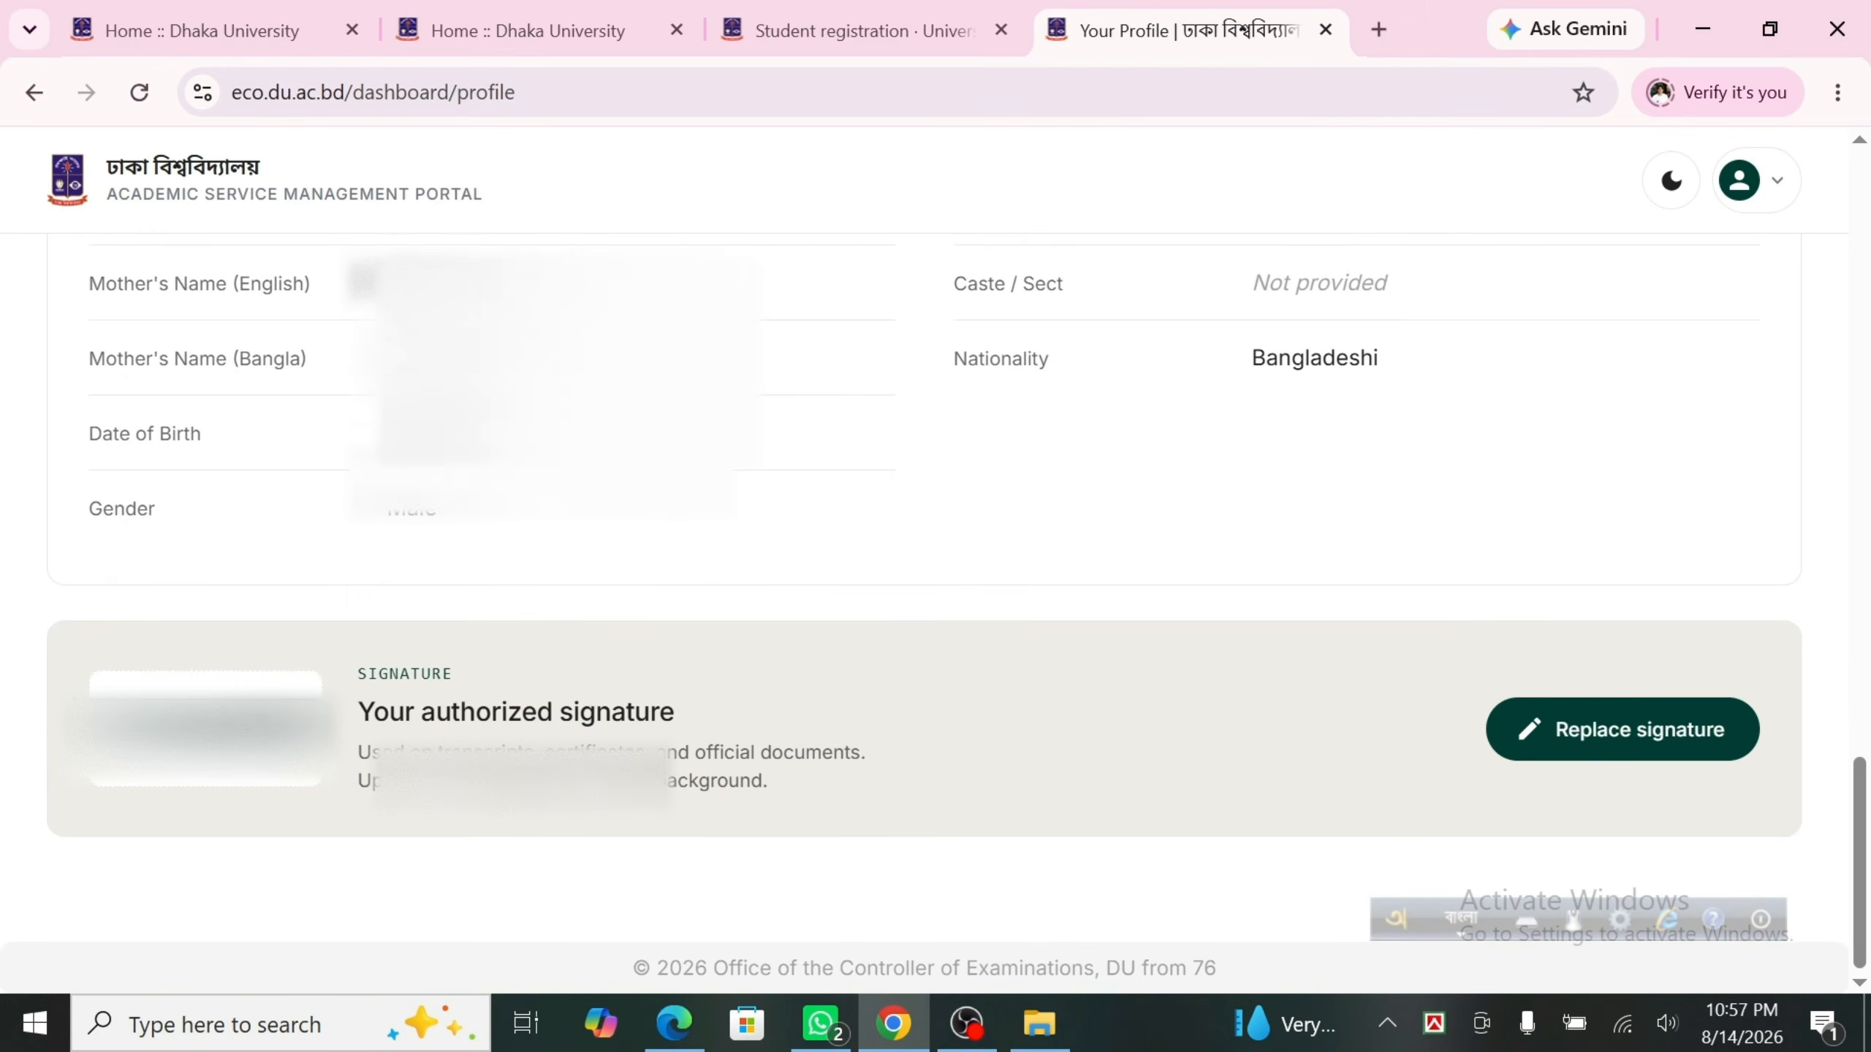
scroll(935, 559, up, 5)
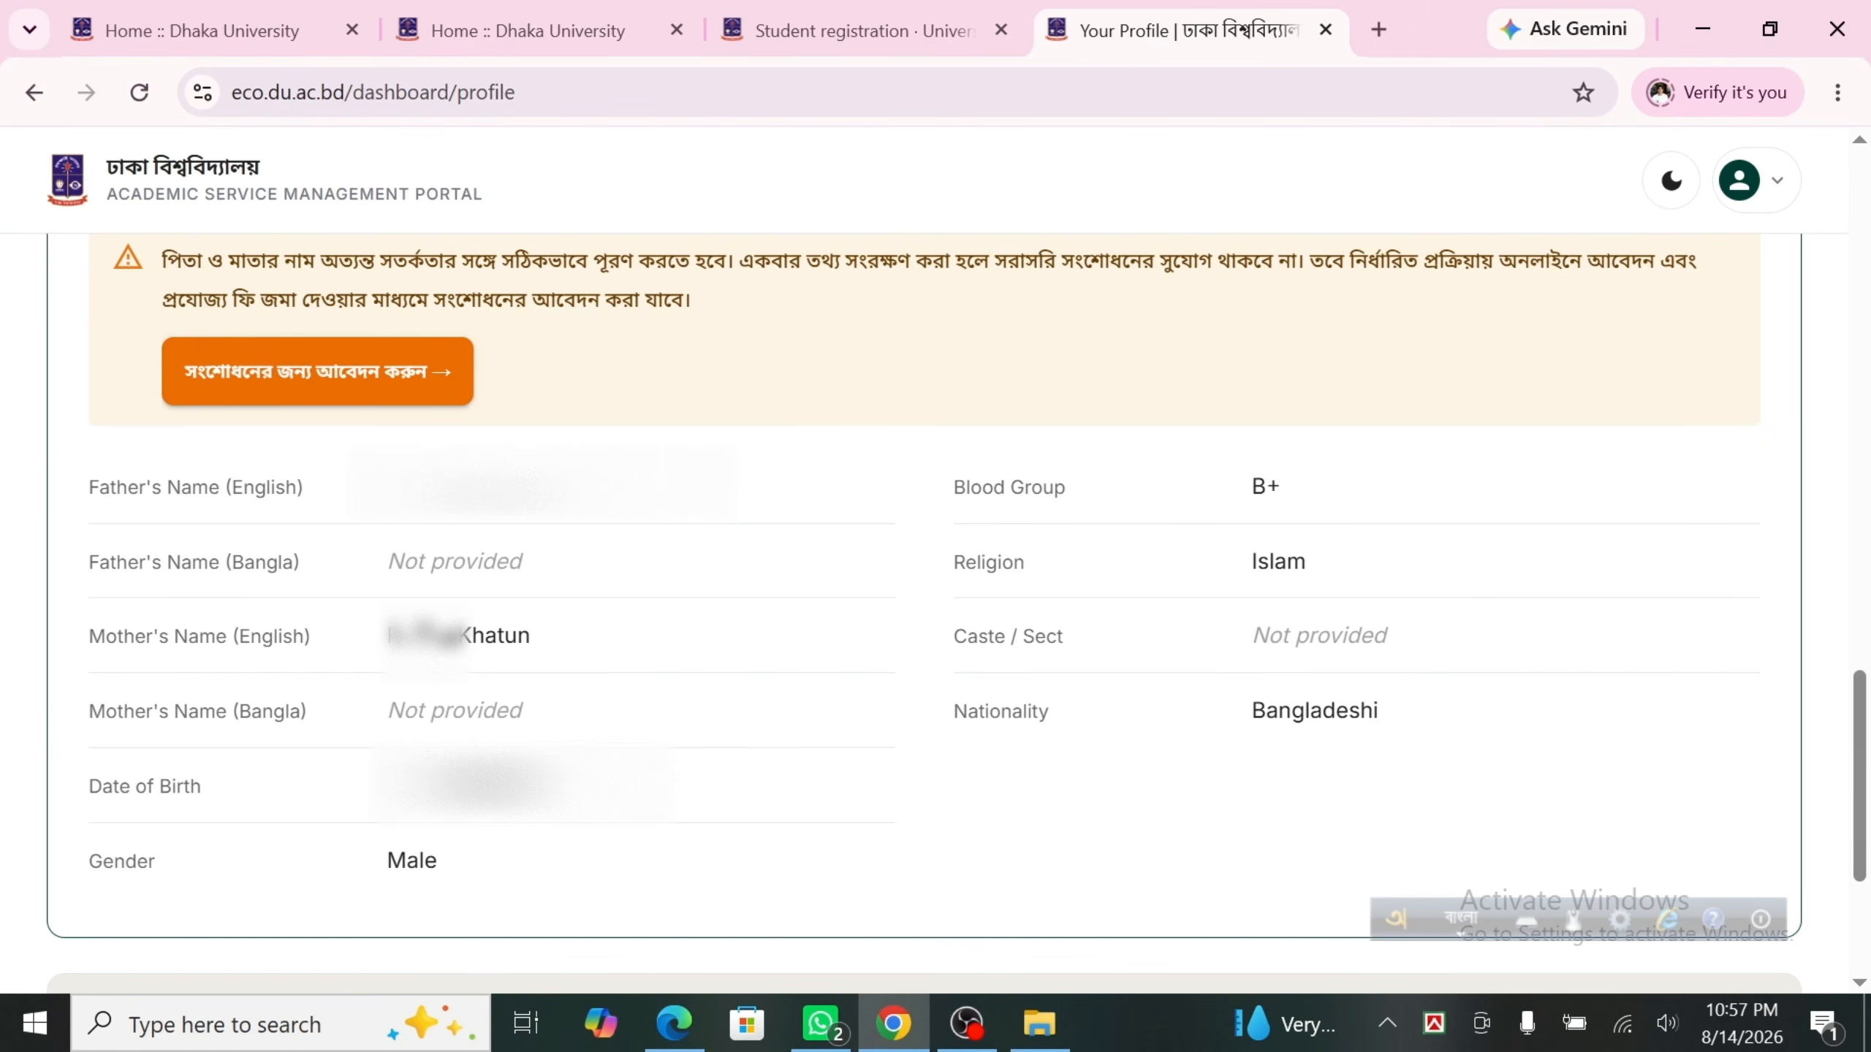
scroll(1462, 545, up, 2)
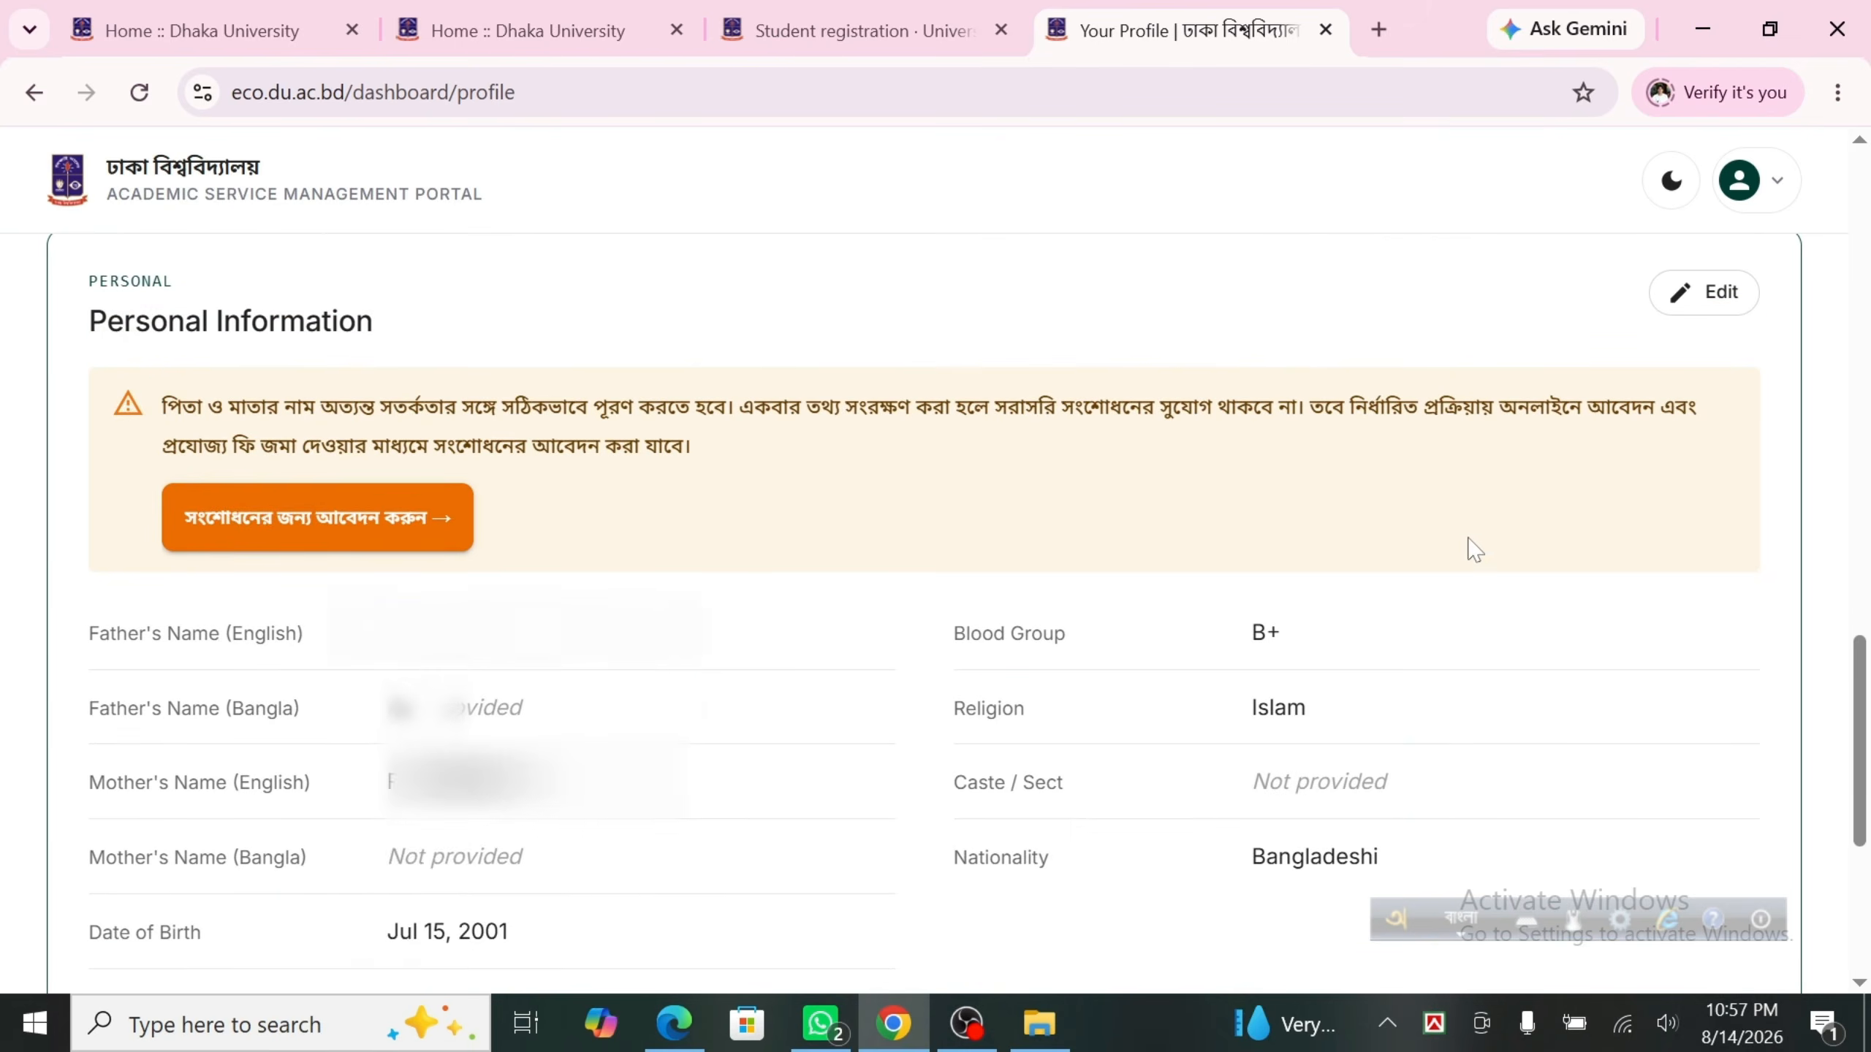
click(1703, 298)
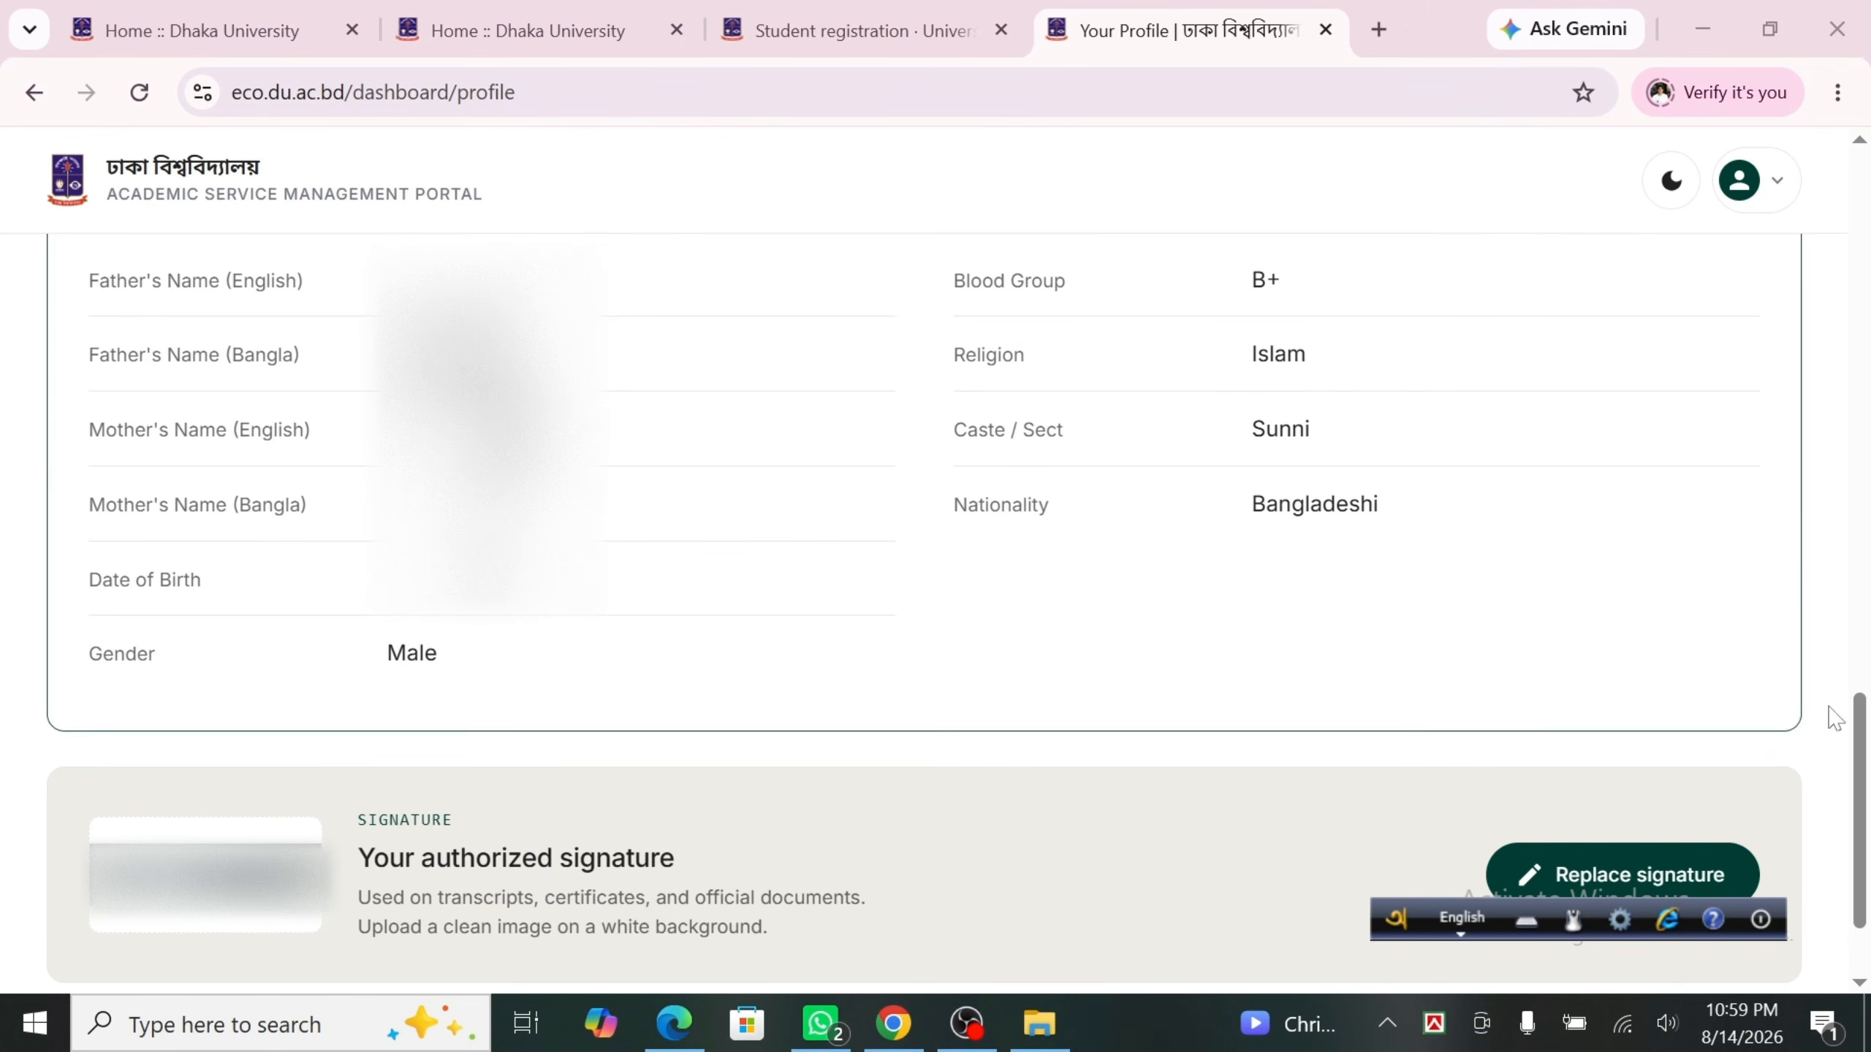
- Return from the profile to the portal home and open the Degree Certificates service
drag(1859, 719, 1608, 232)
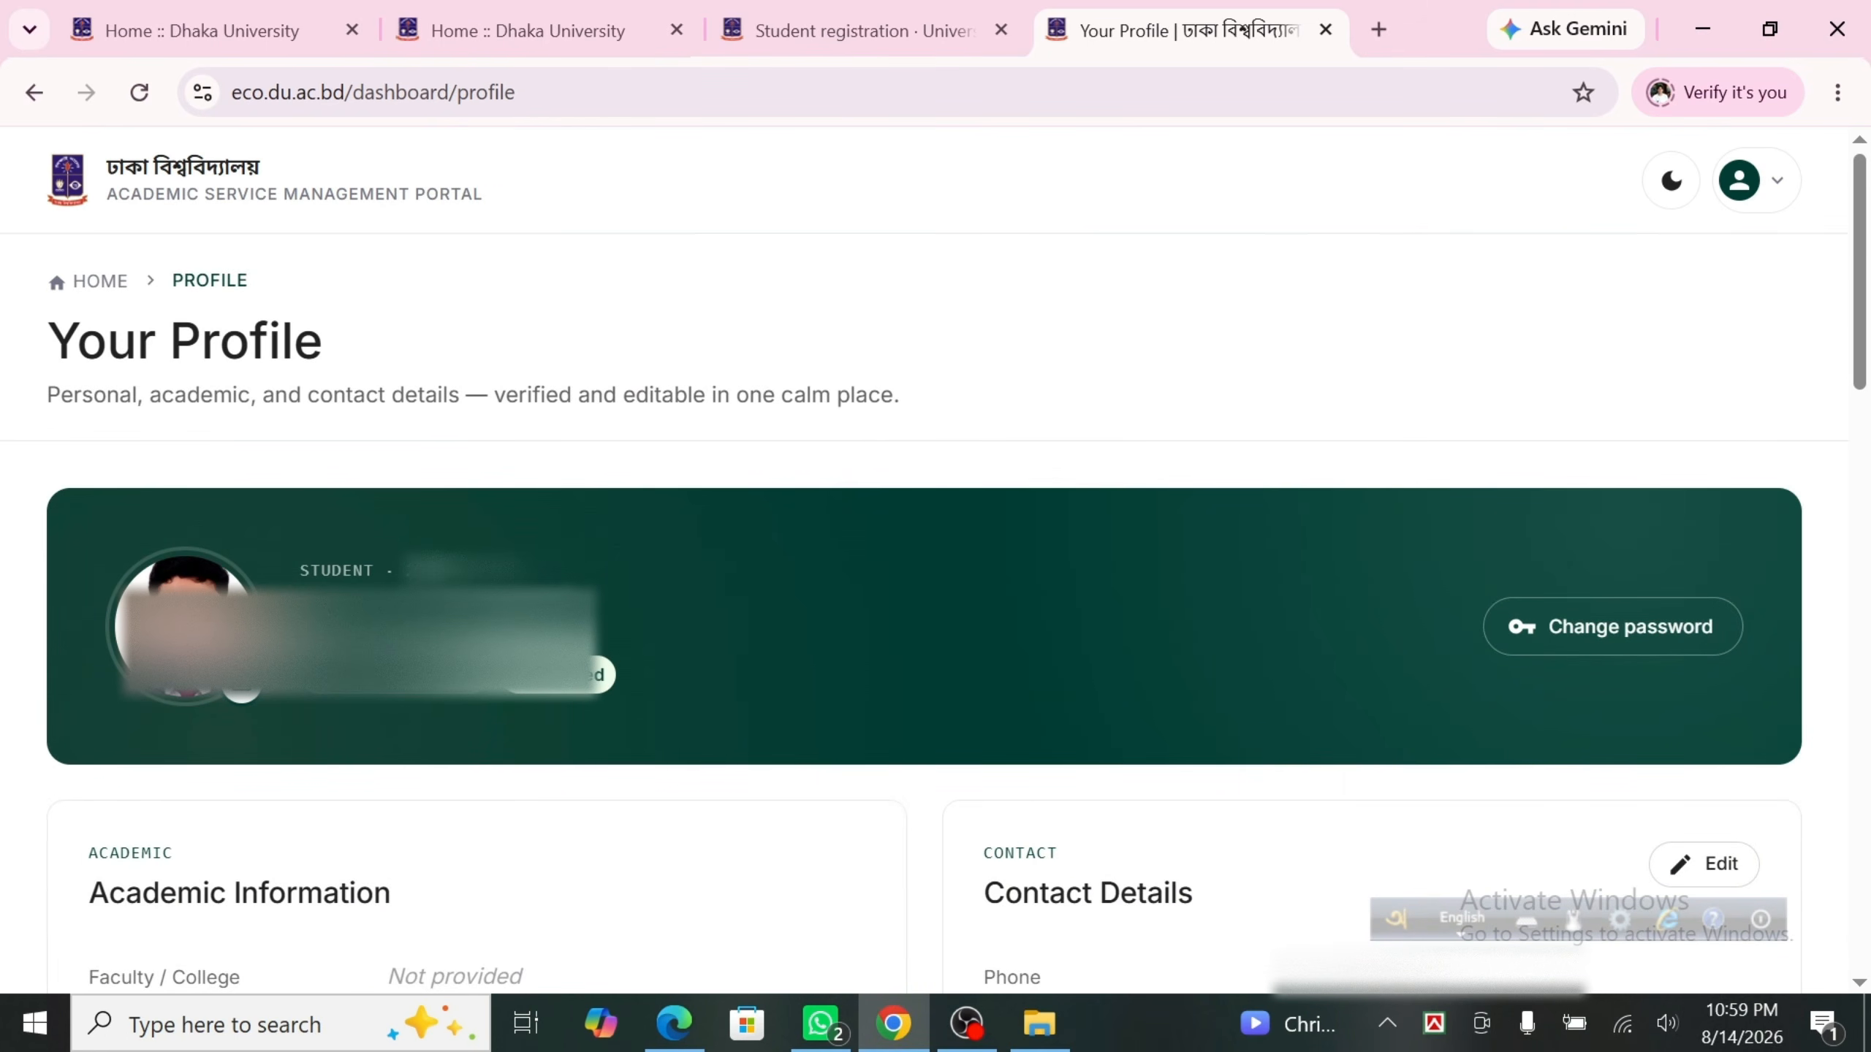
click(87, 291)
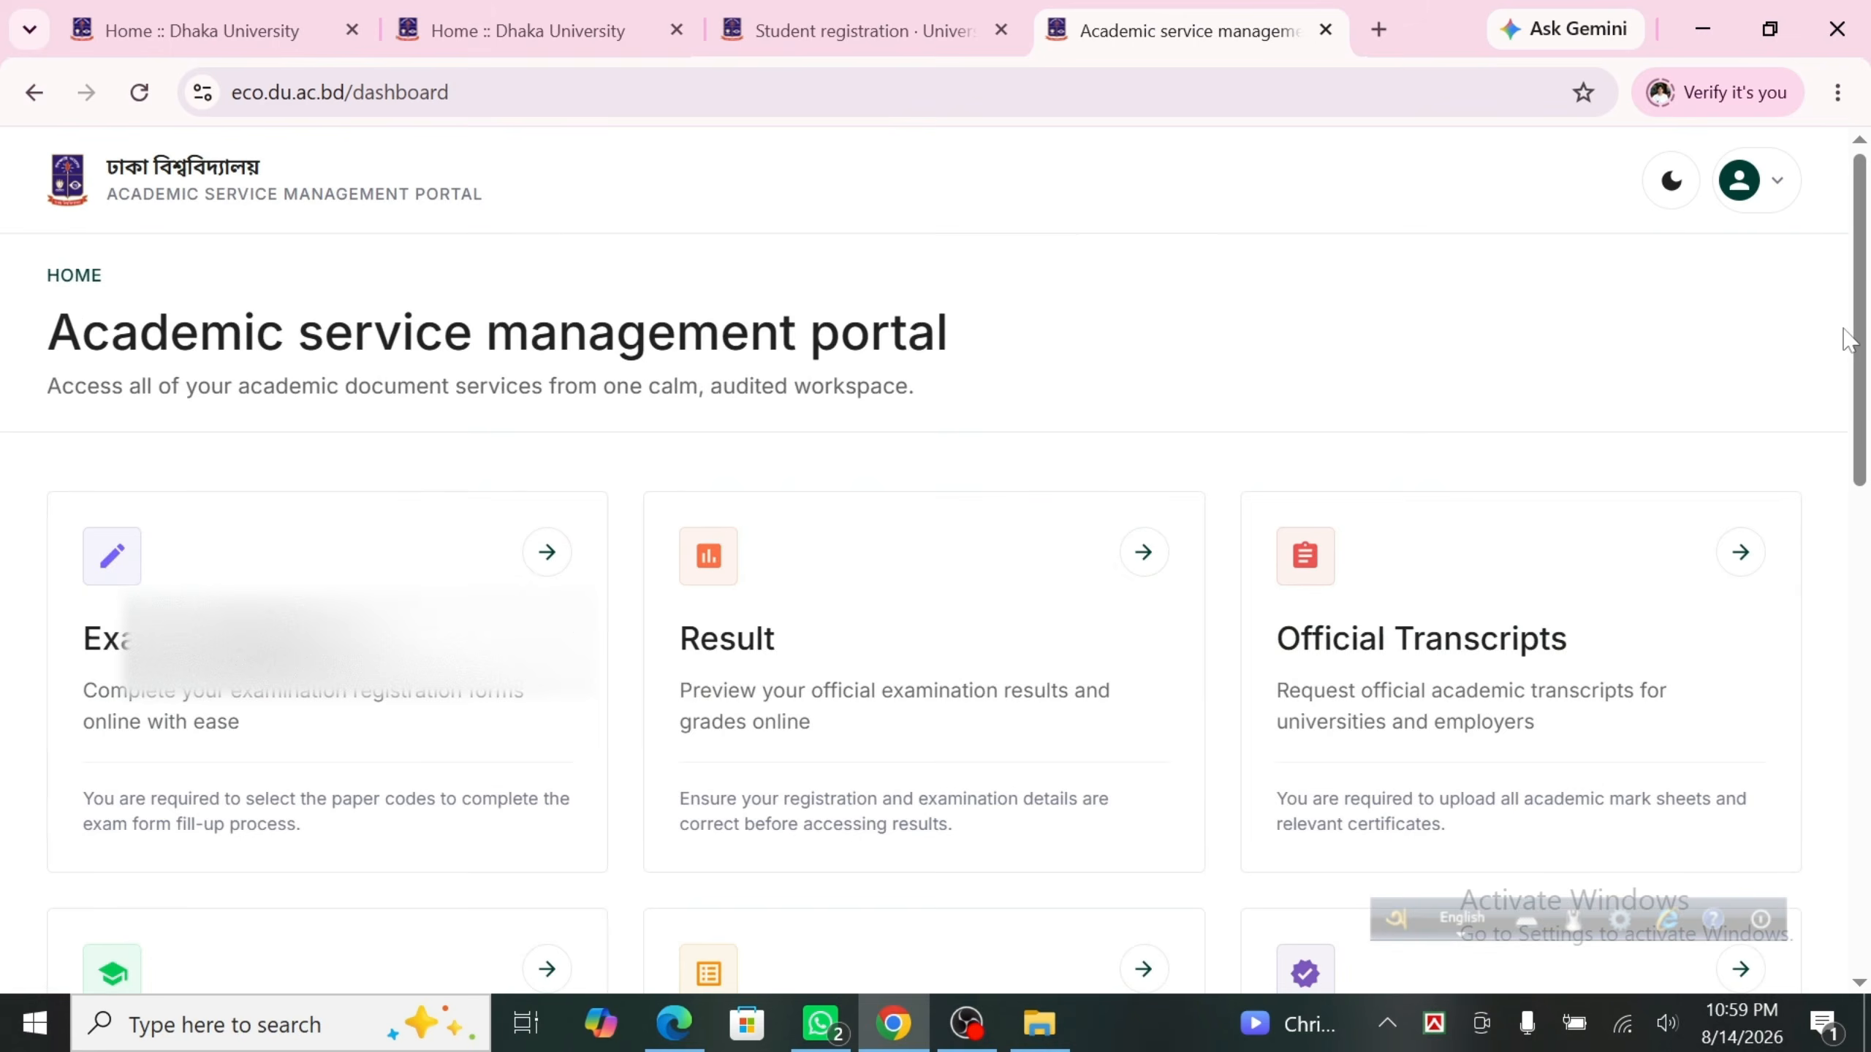
scroll(1845, 336, down, 2)
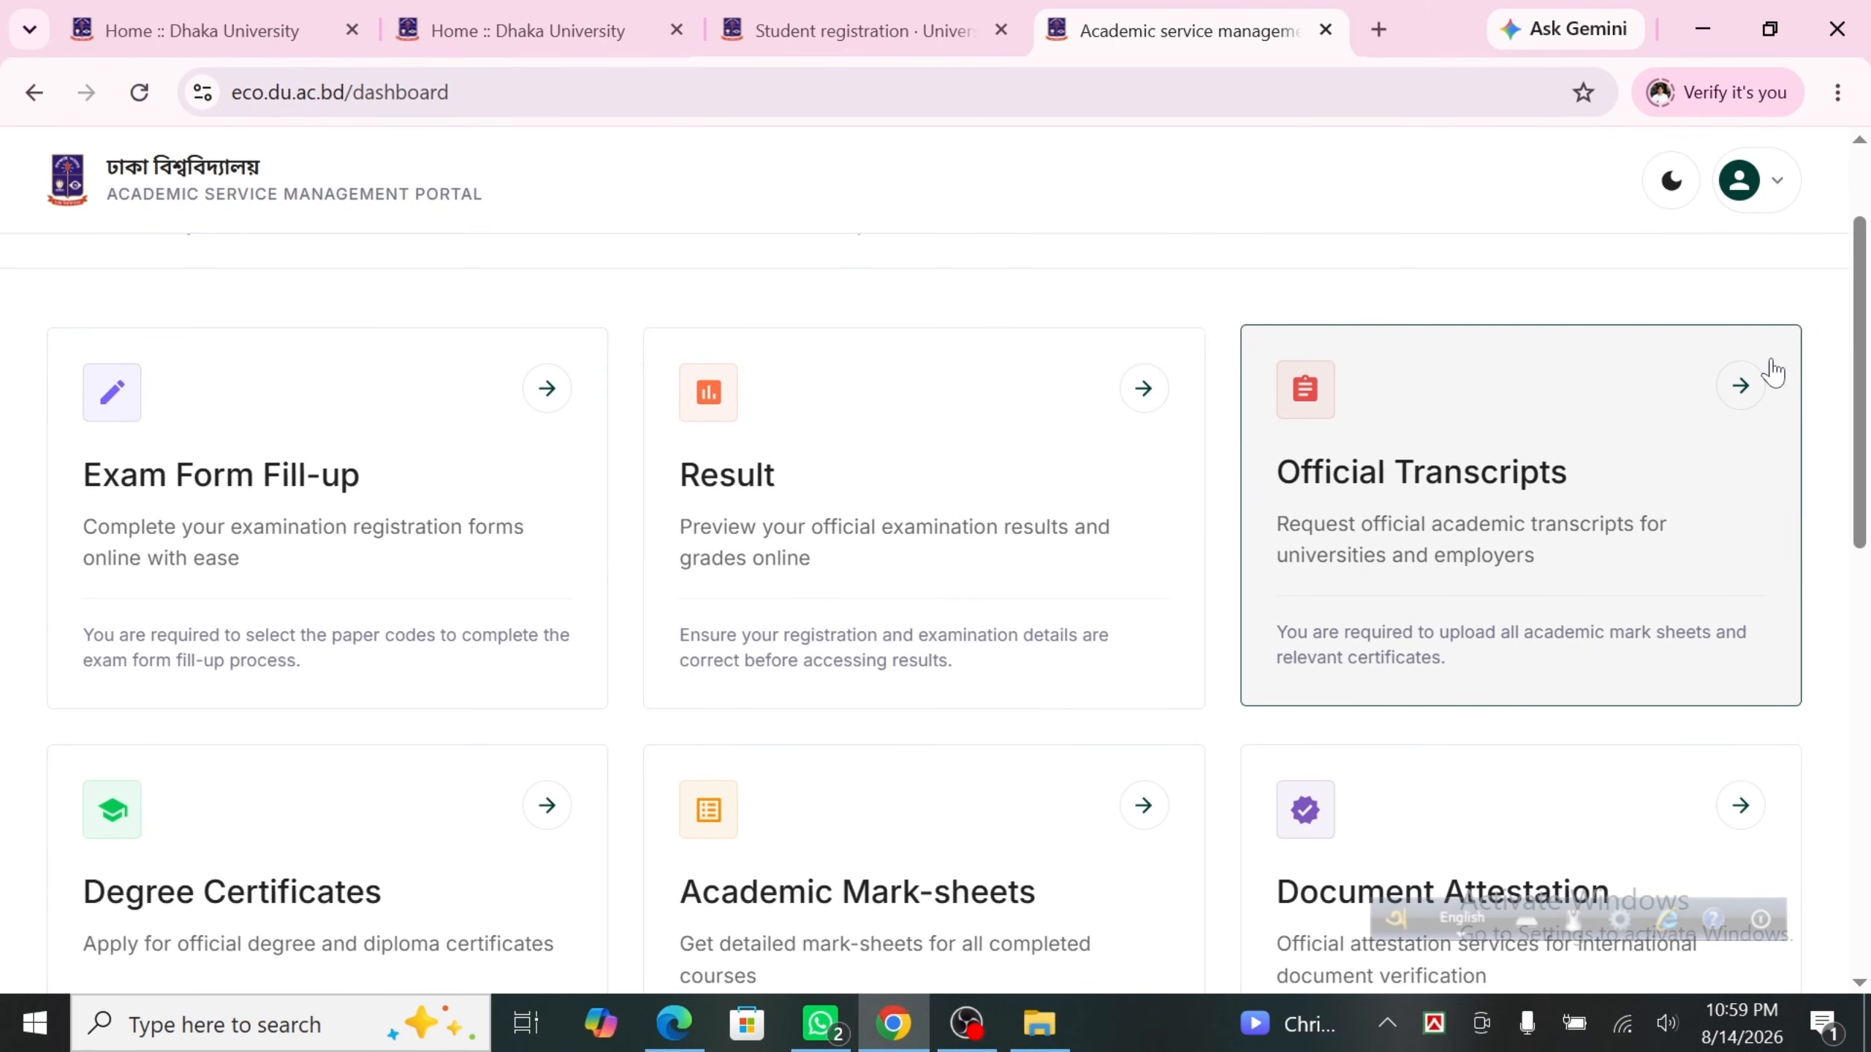
scroll(1773, 372, down, 4)
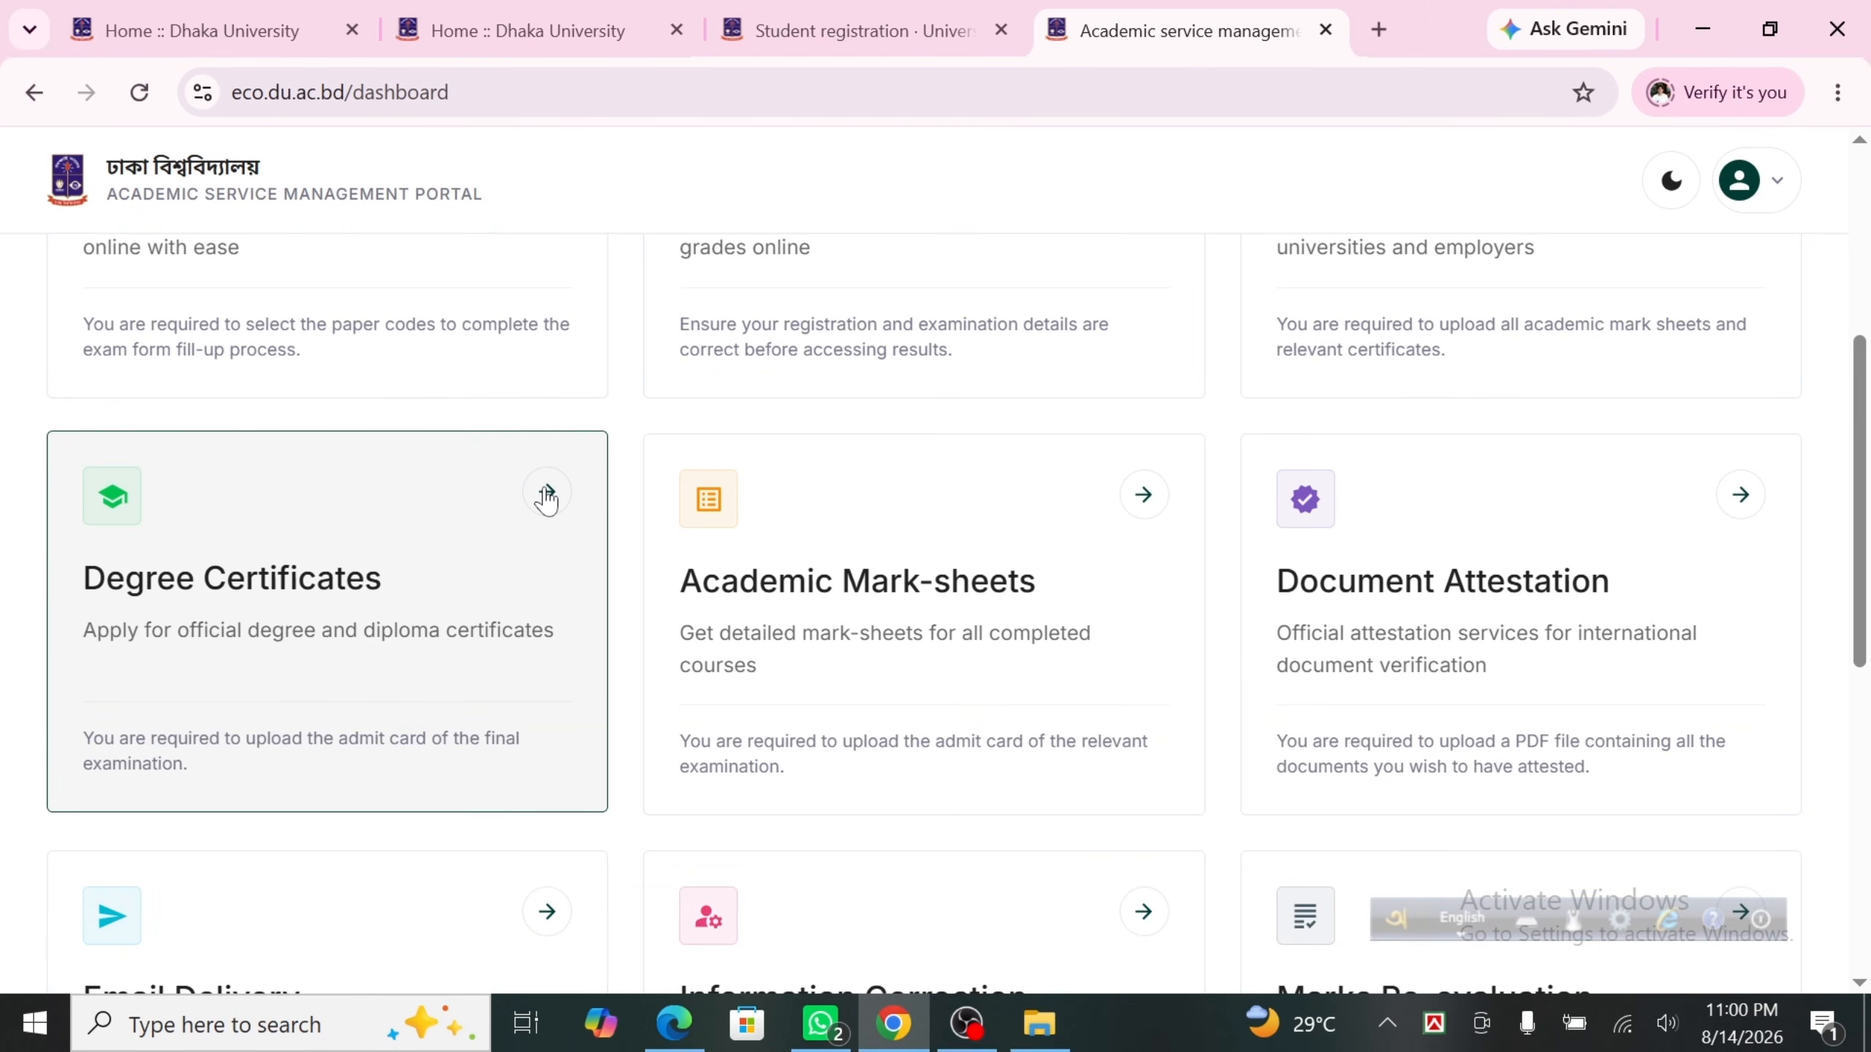
click(547, 495)
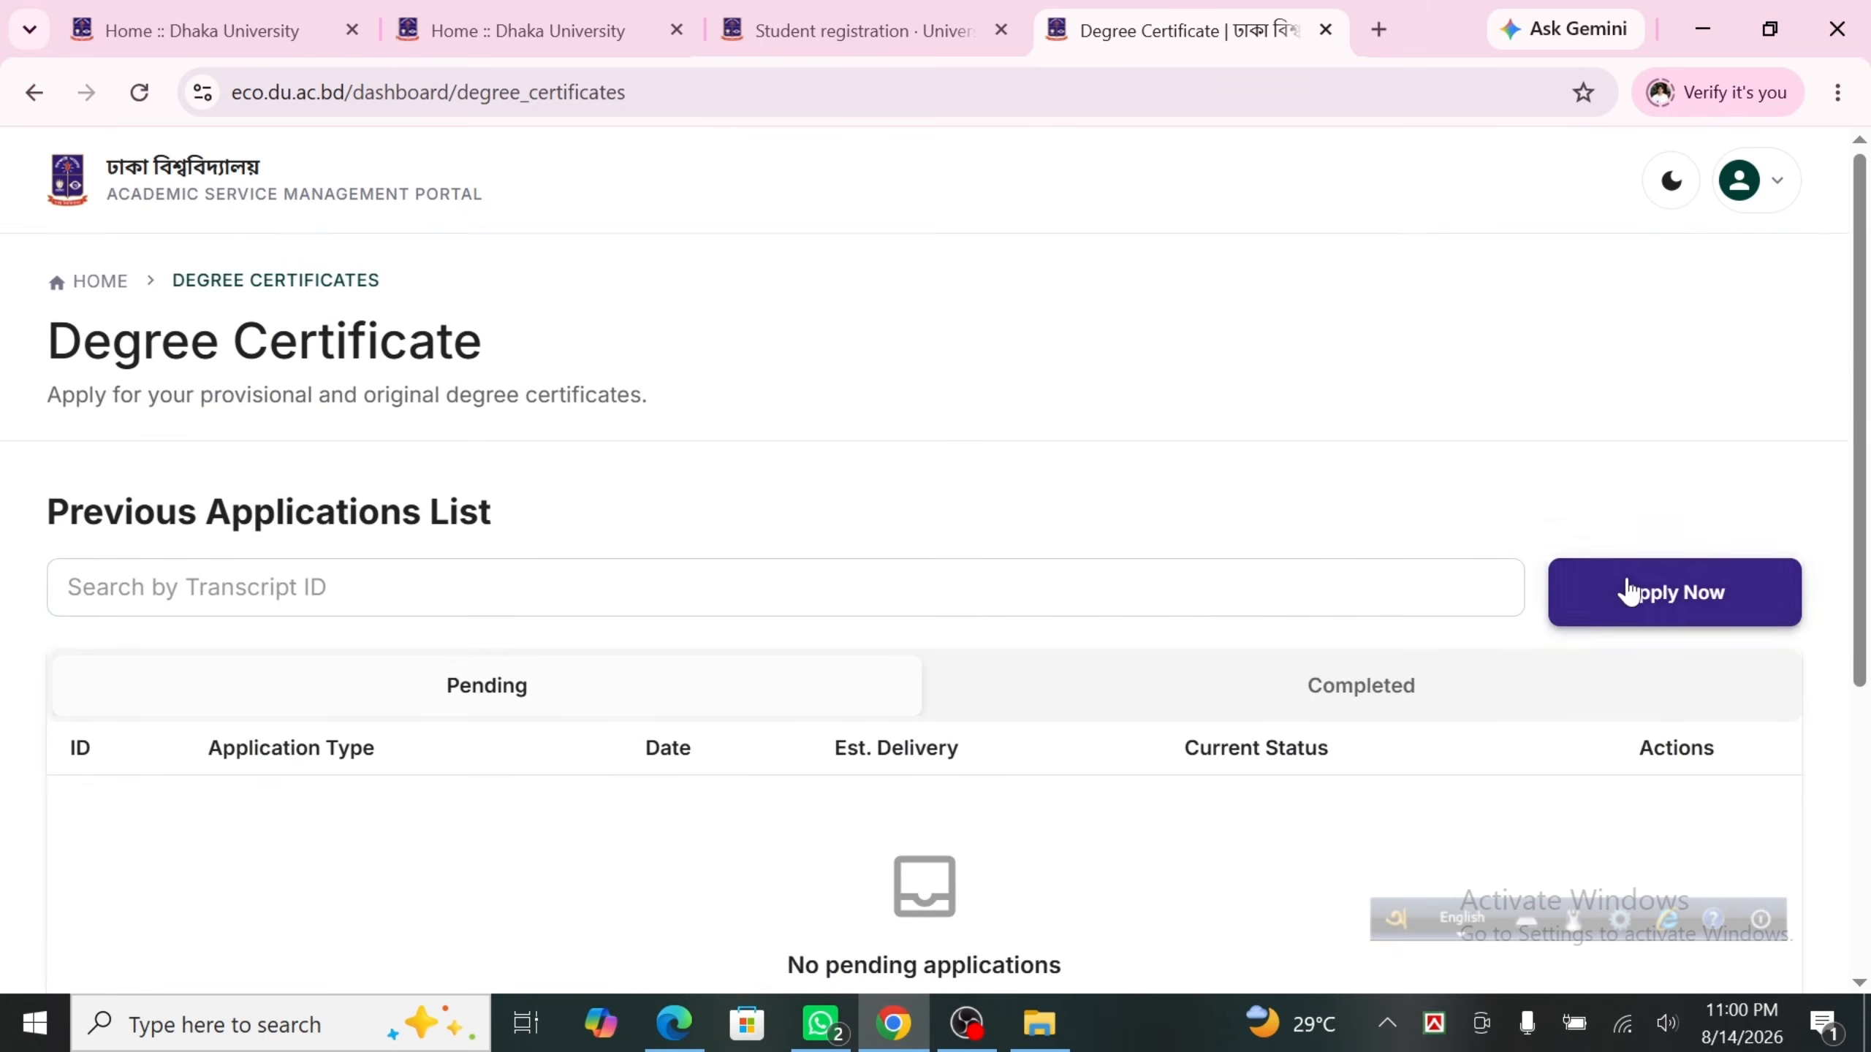
- Start a new degree certificate application and select the Bachelor program, Department of Sociology and Bachelor of Social Sciences degree
click(1660, 592)
scroll(1094, 718, down, 5)
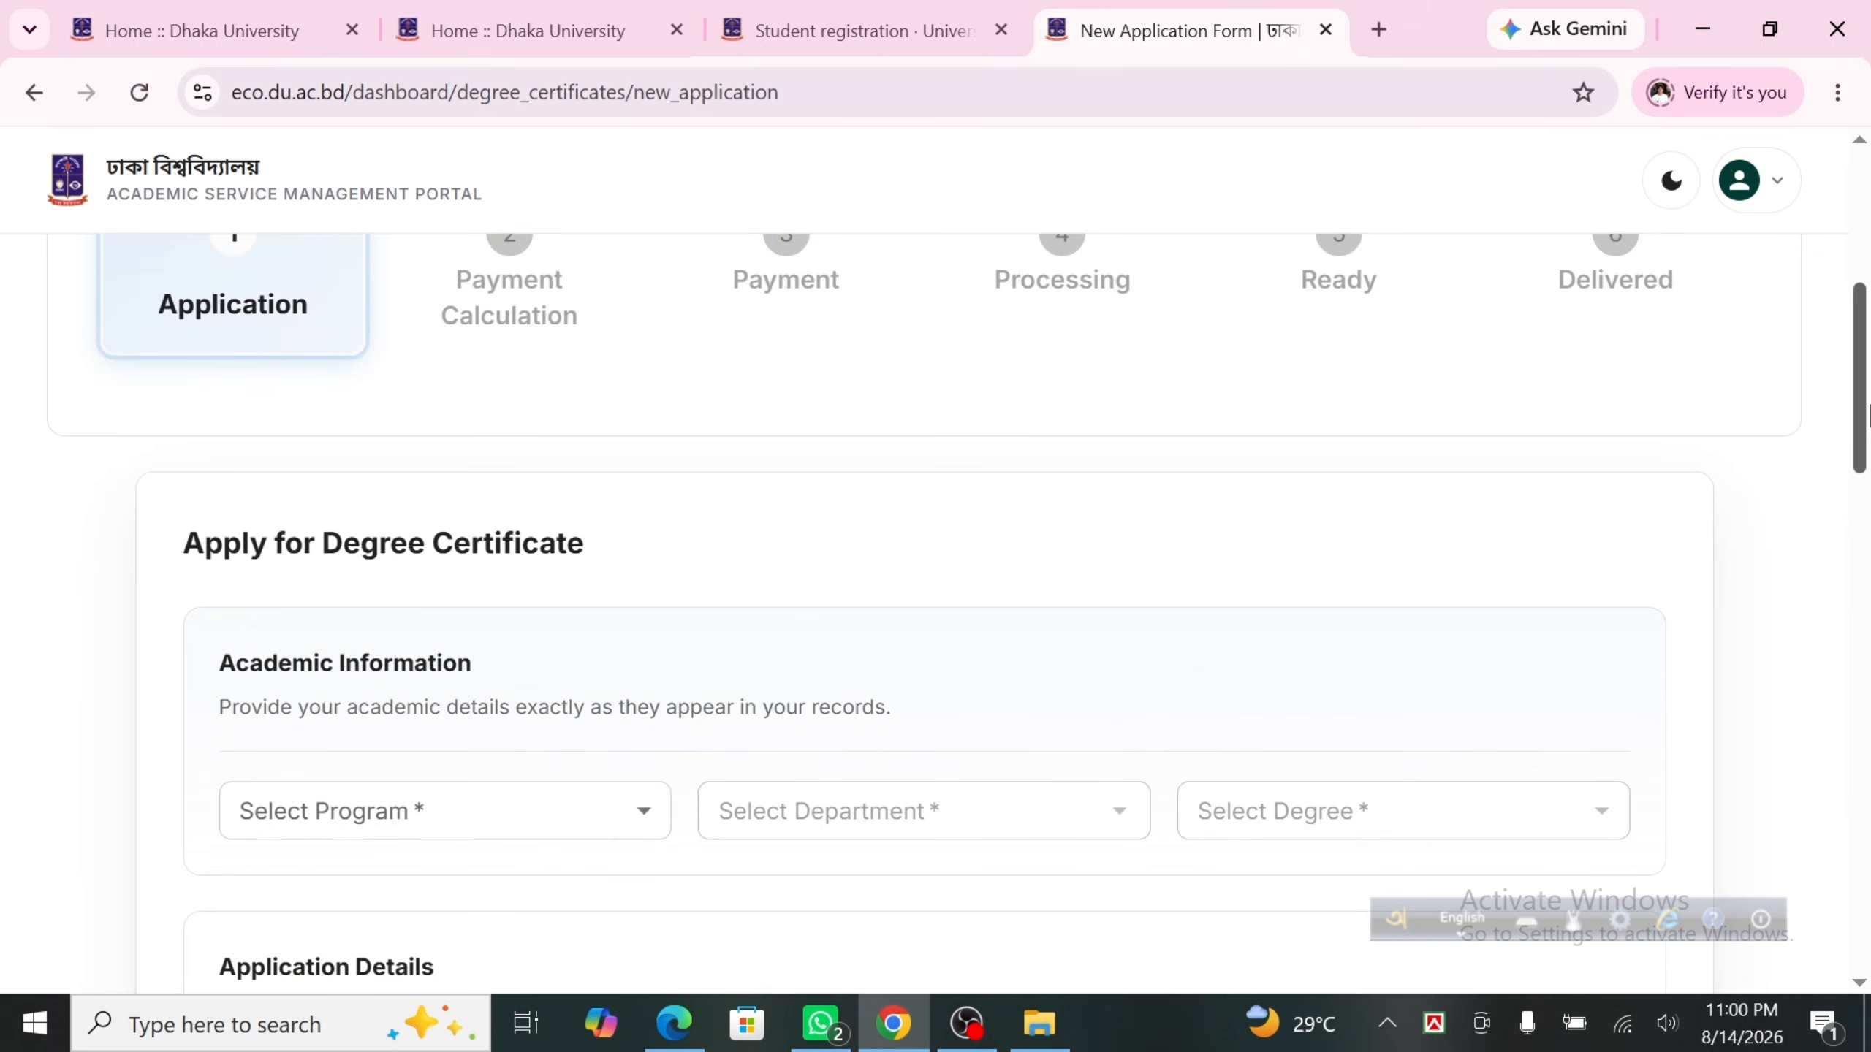
scroll(1867, 449, down, 1)
scroll(1867, 449, down, 1)
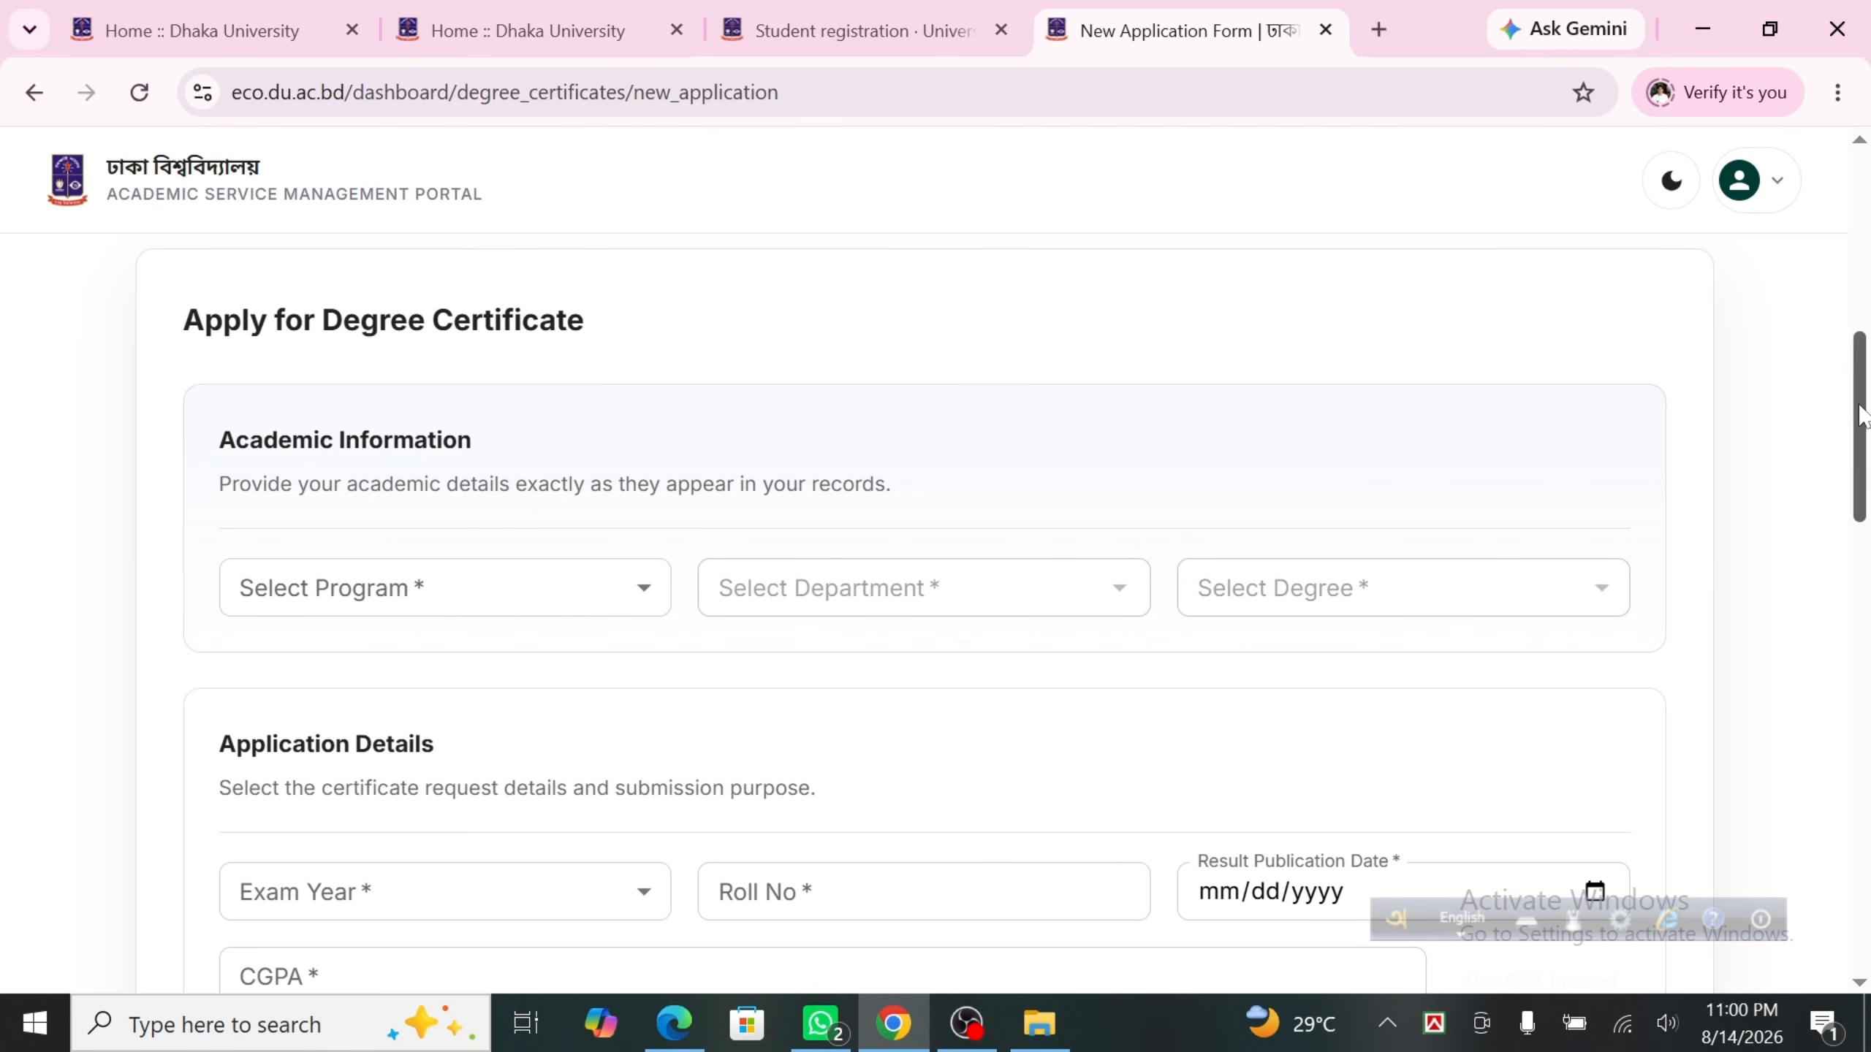
drag(1862, 415, 1862, 448)
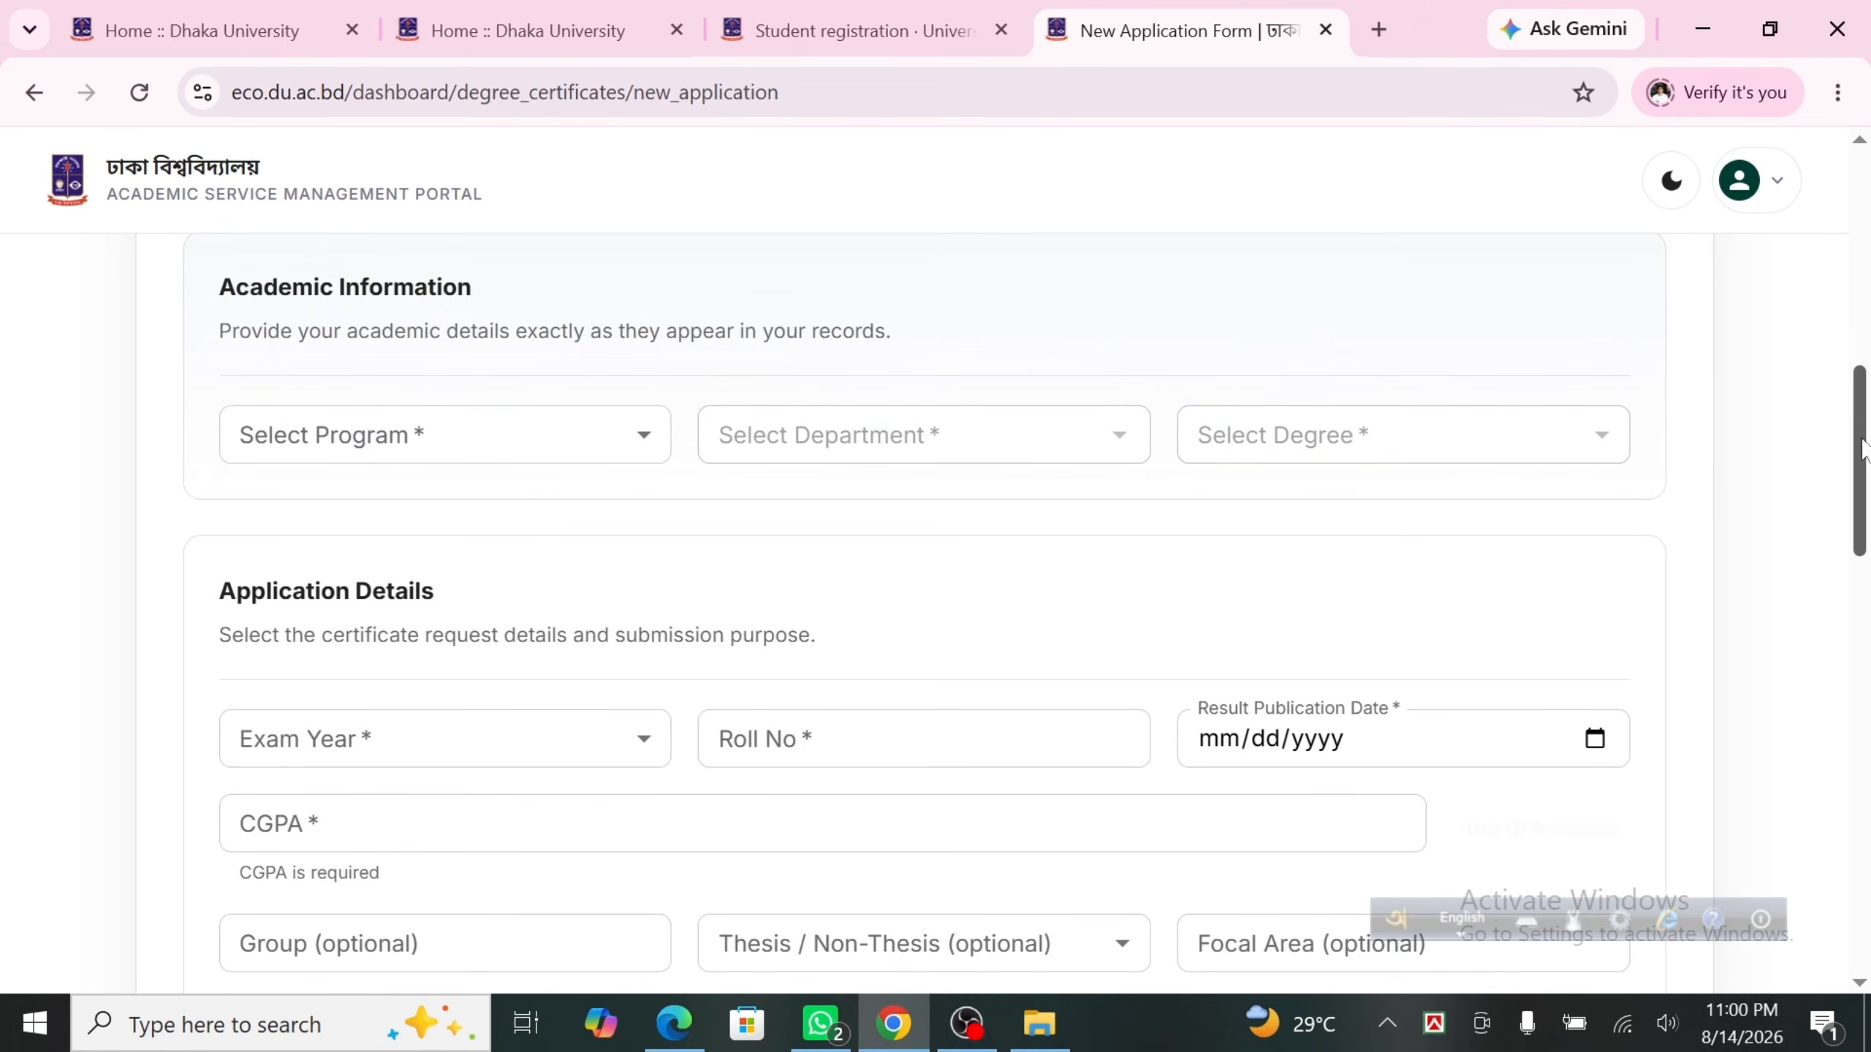
click(602, 445)
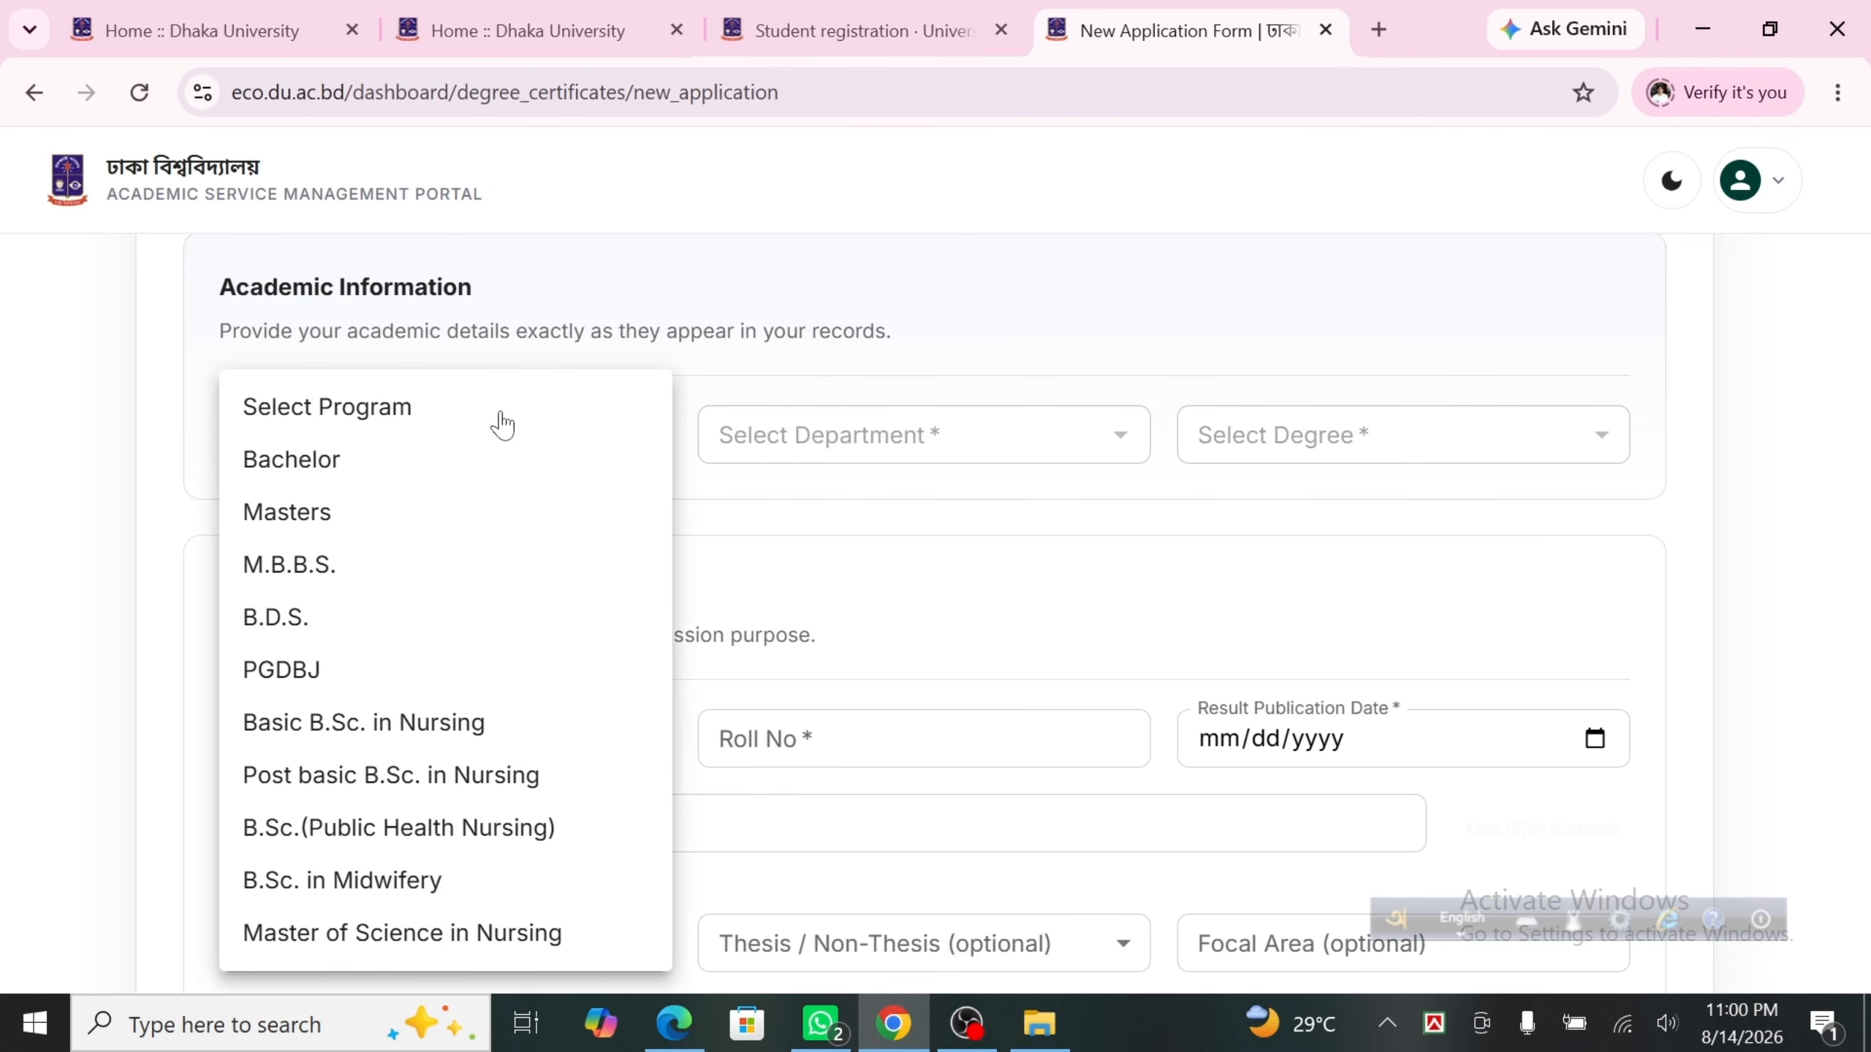
click(325, 459)
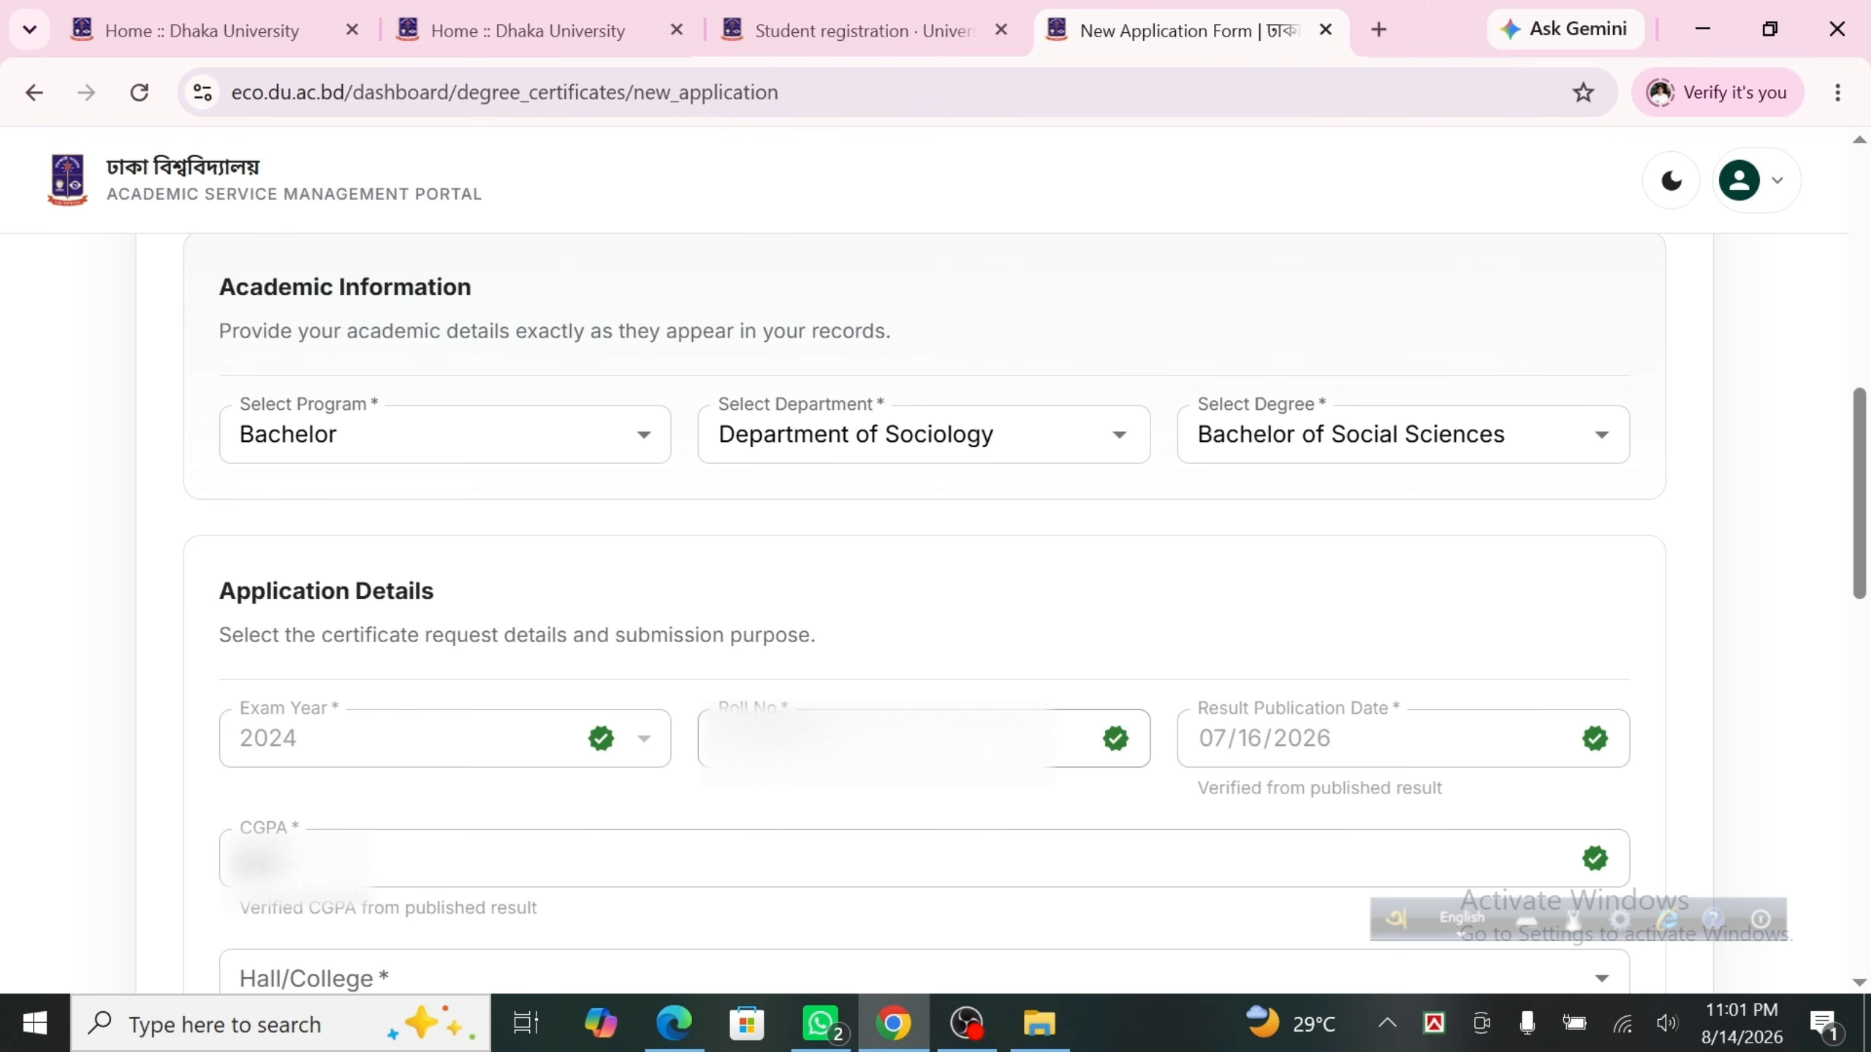
- Set the hall/college to Bijoy Ekattor Hall and check the delivery type options, keeping Regular
scroll(1867, 538, down, 5)
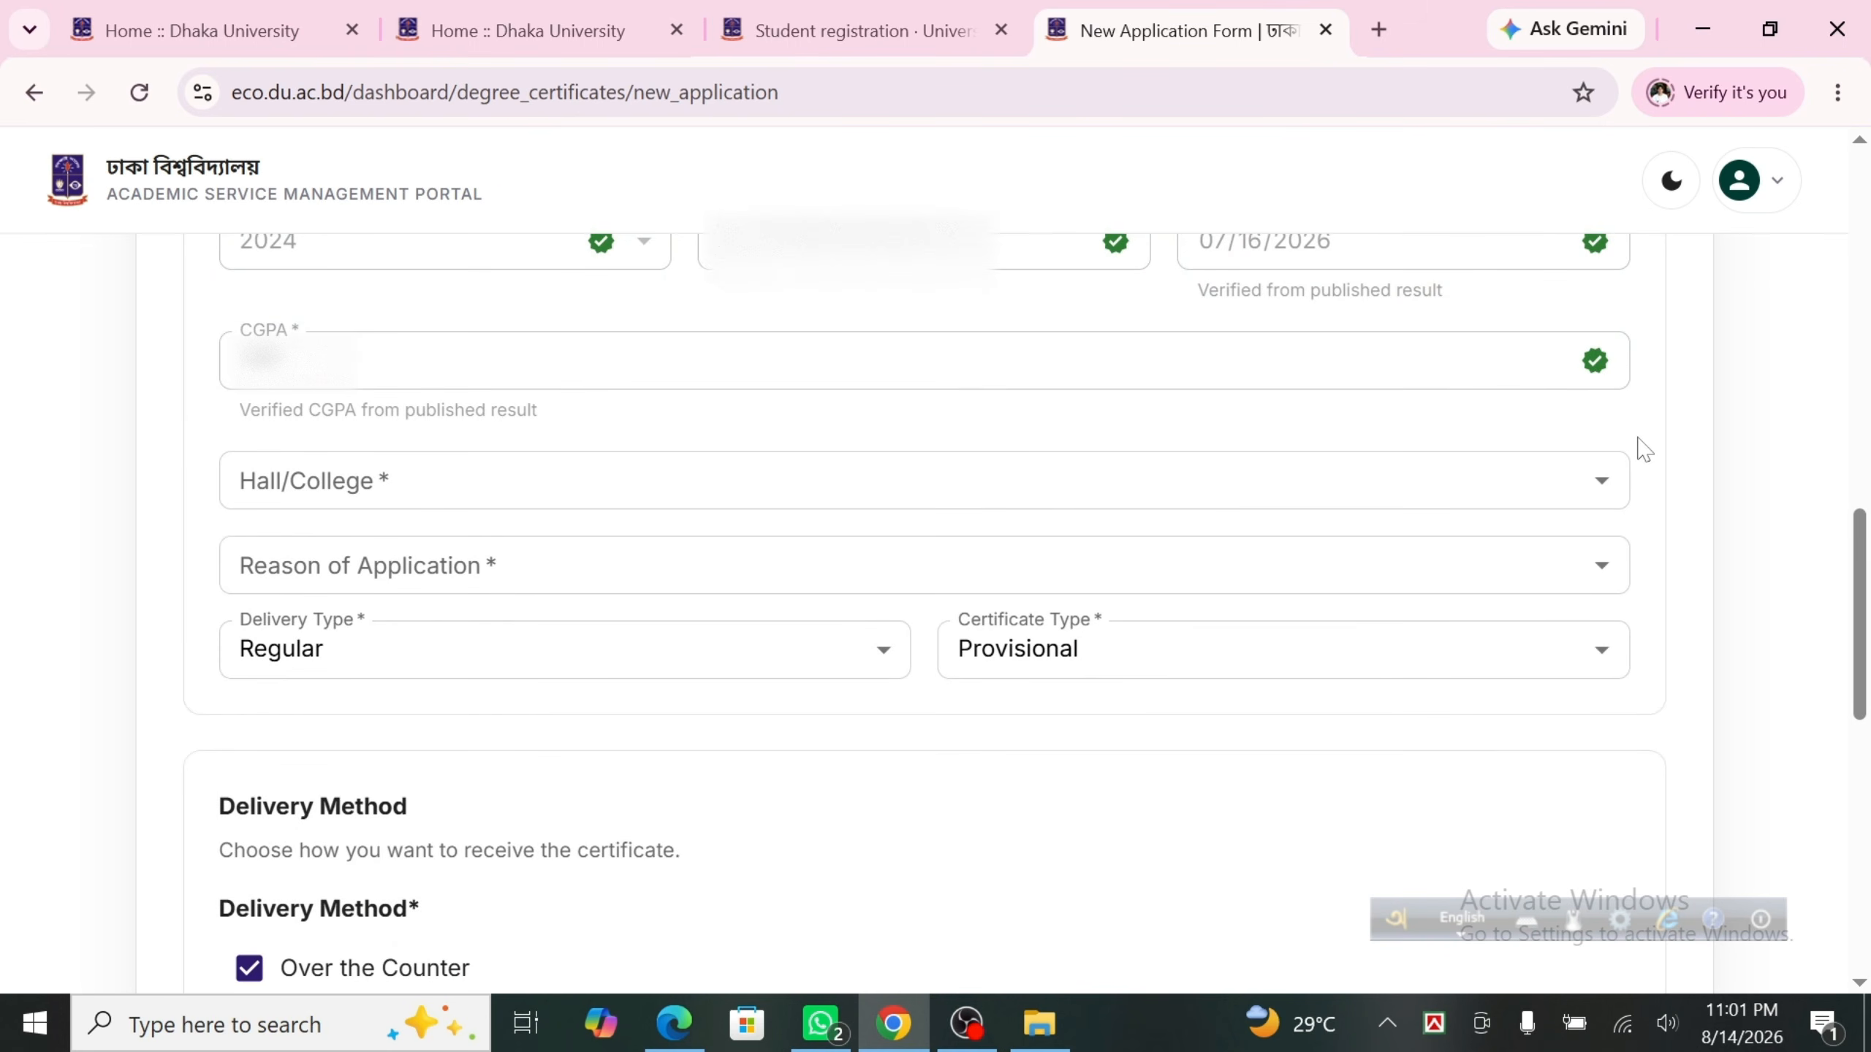
click(835, 652)
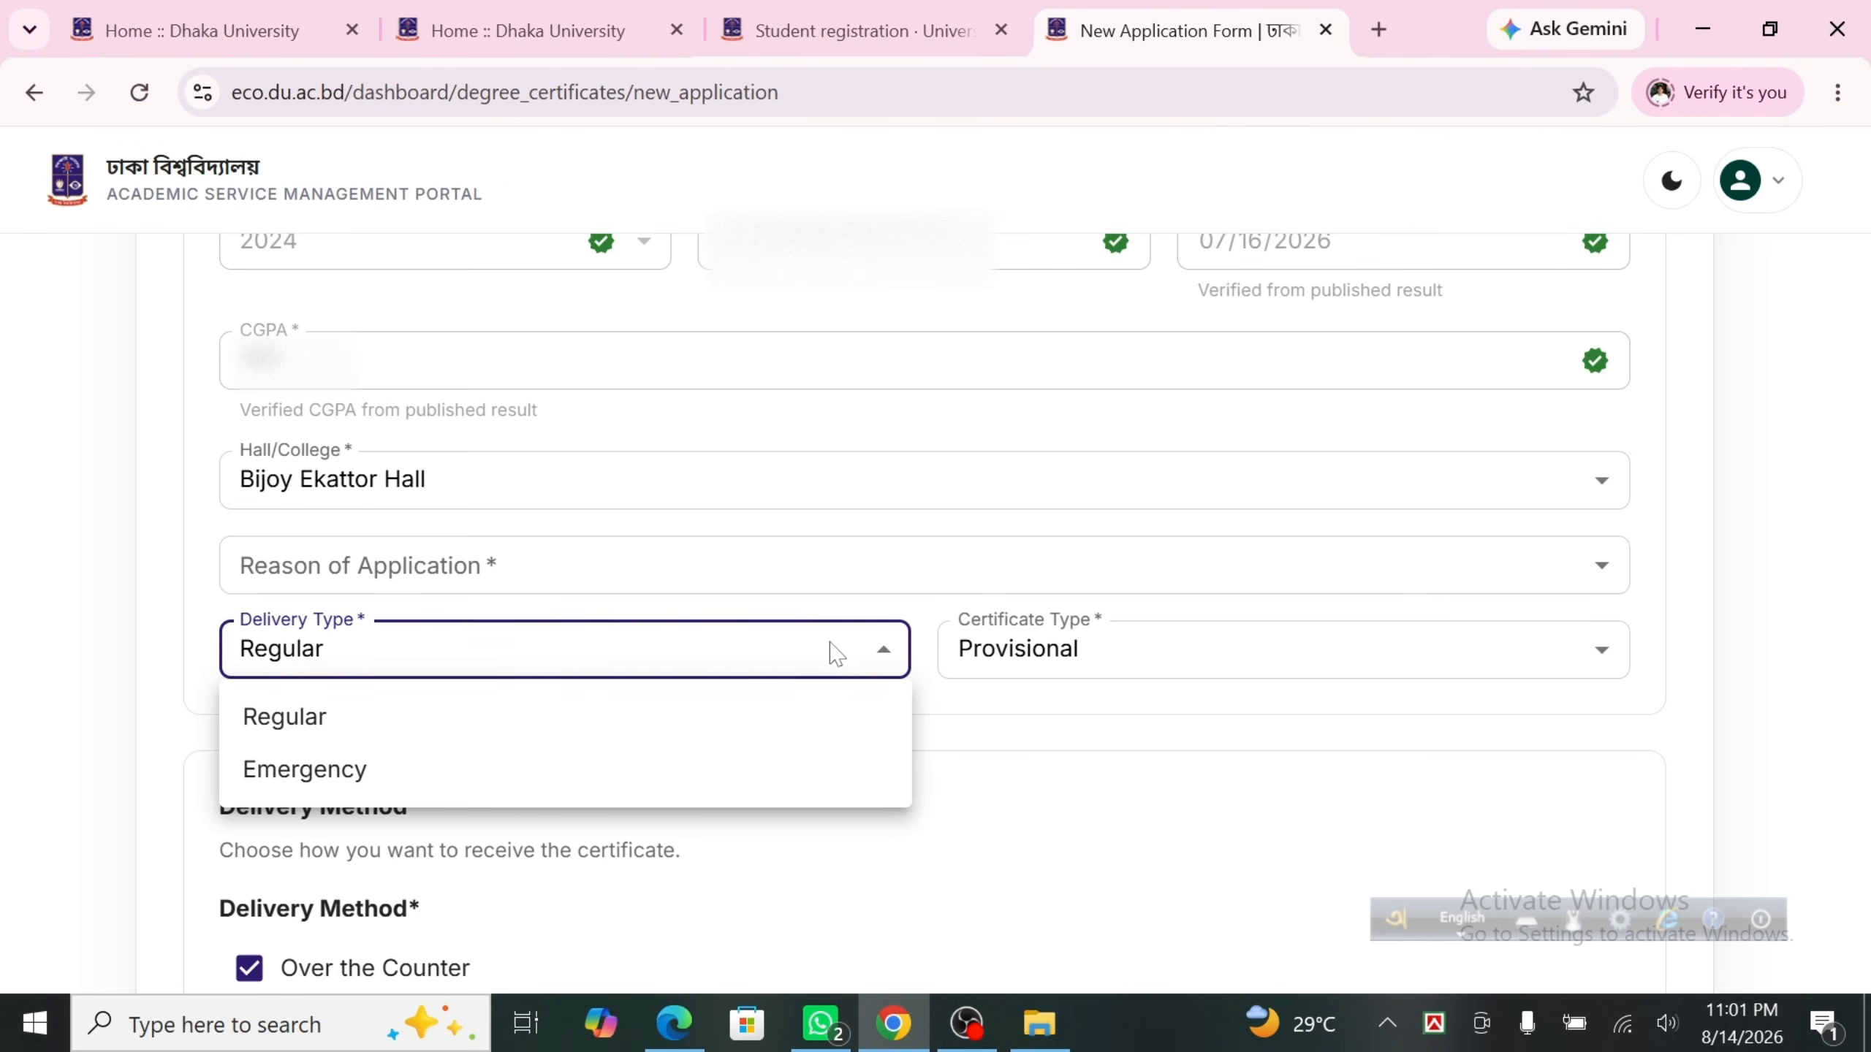
click(1204, 660)
- Try to set the certificate type to Main and acknowledge the resulting notice
click(1392, 676)
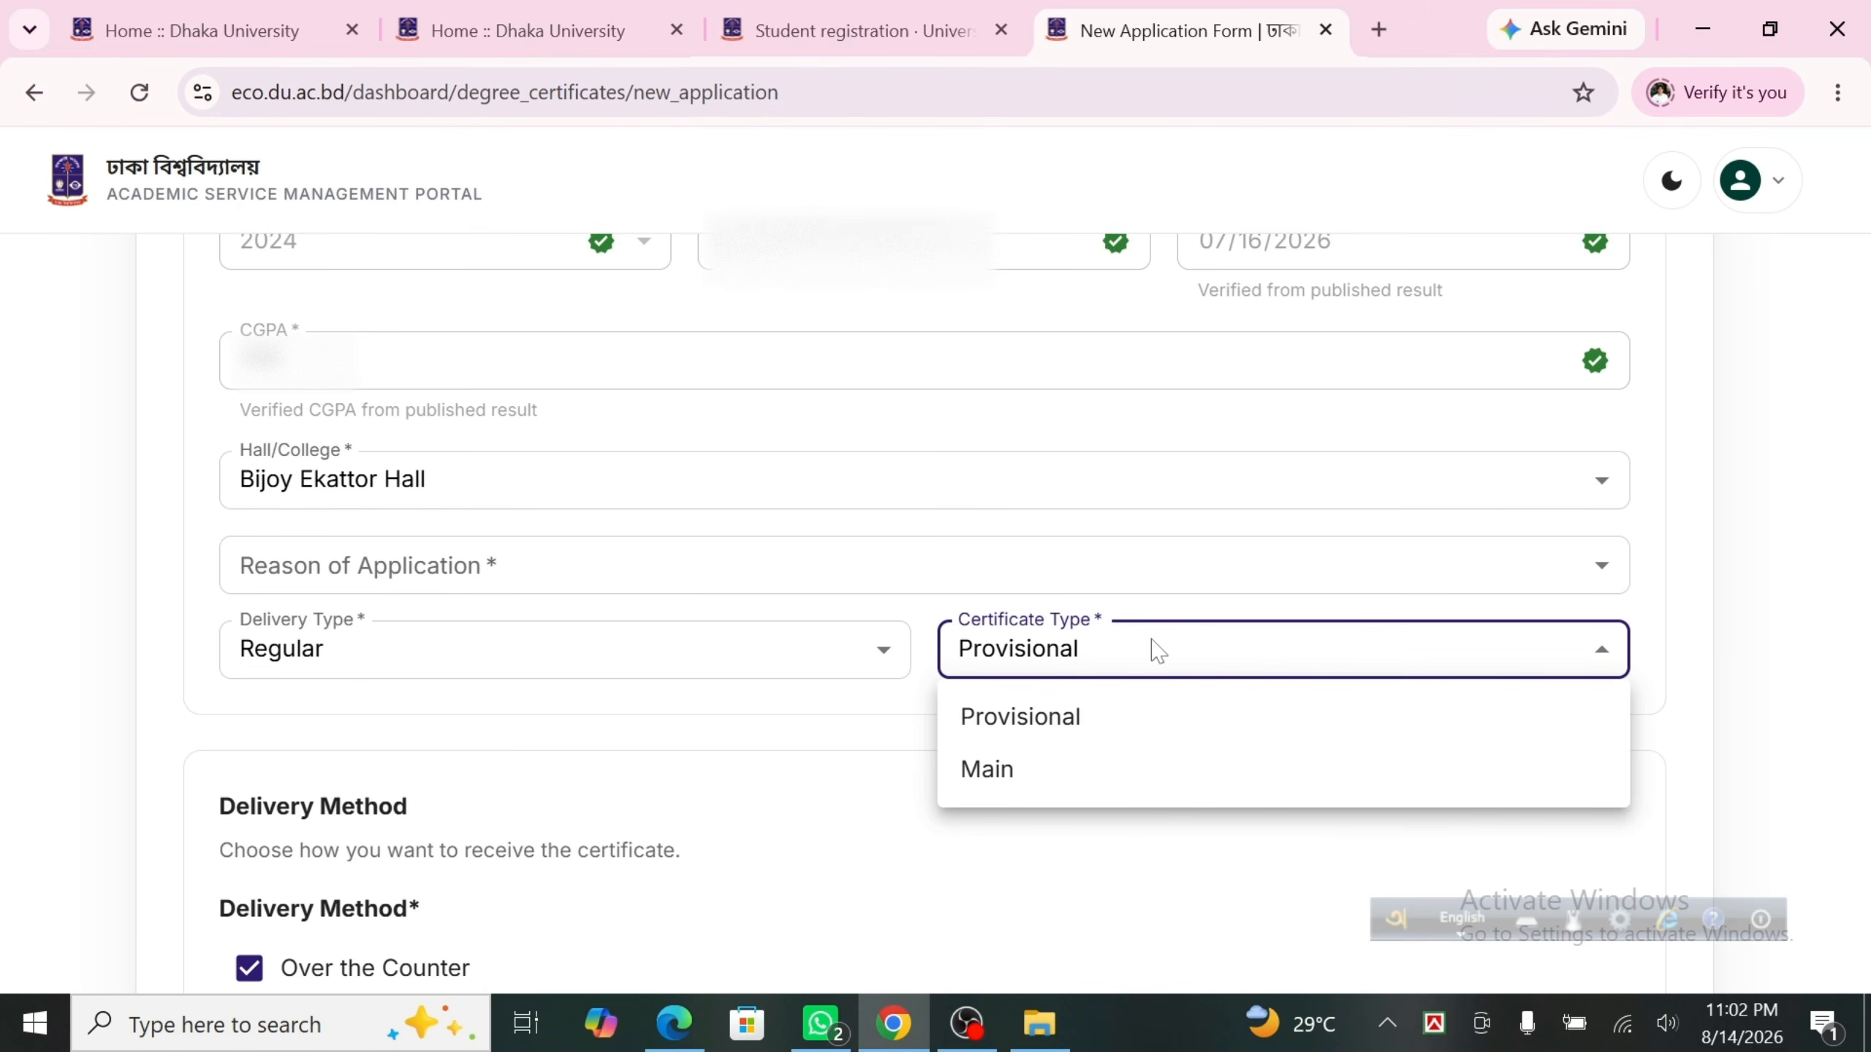
click(1031, 769)
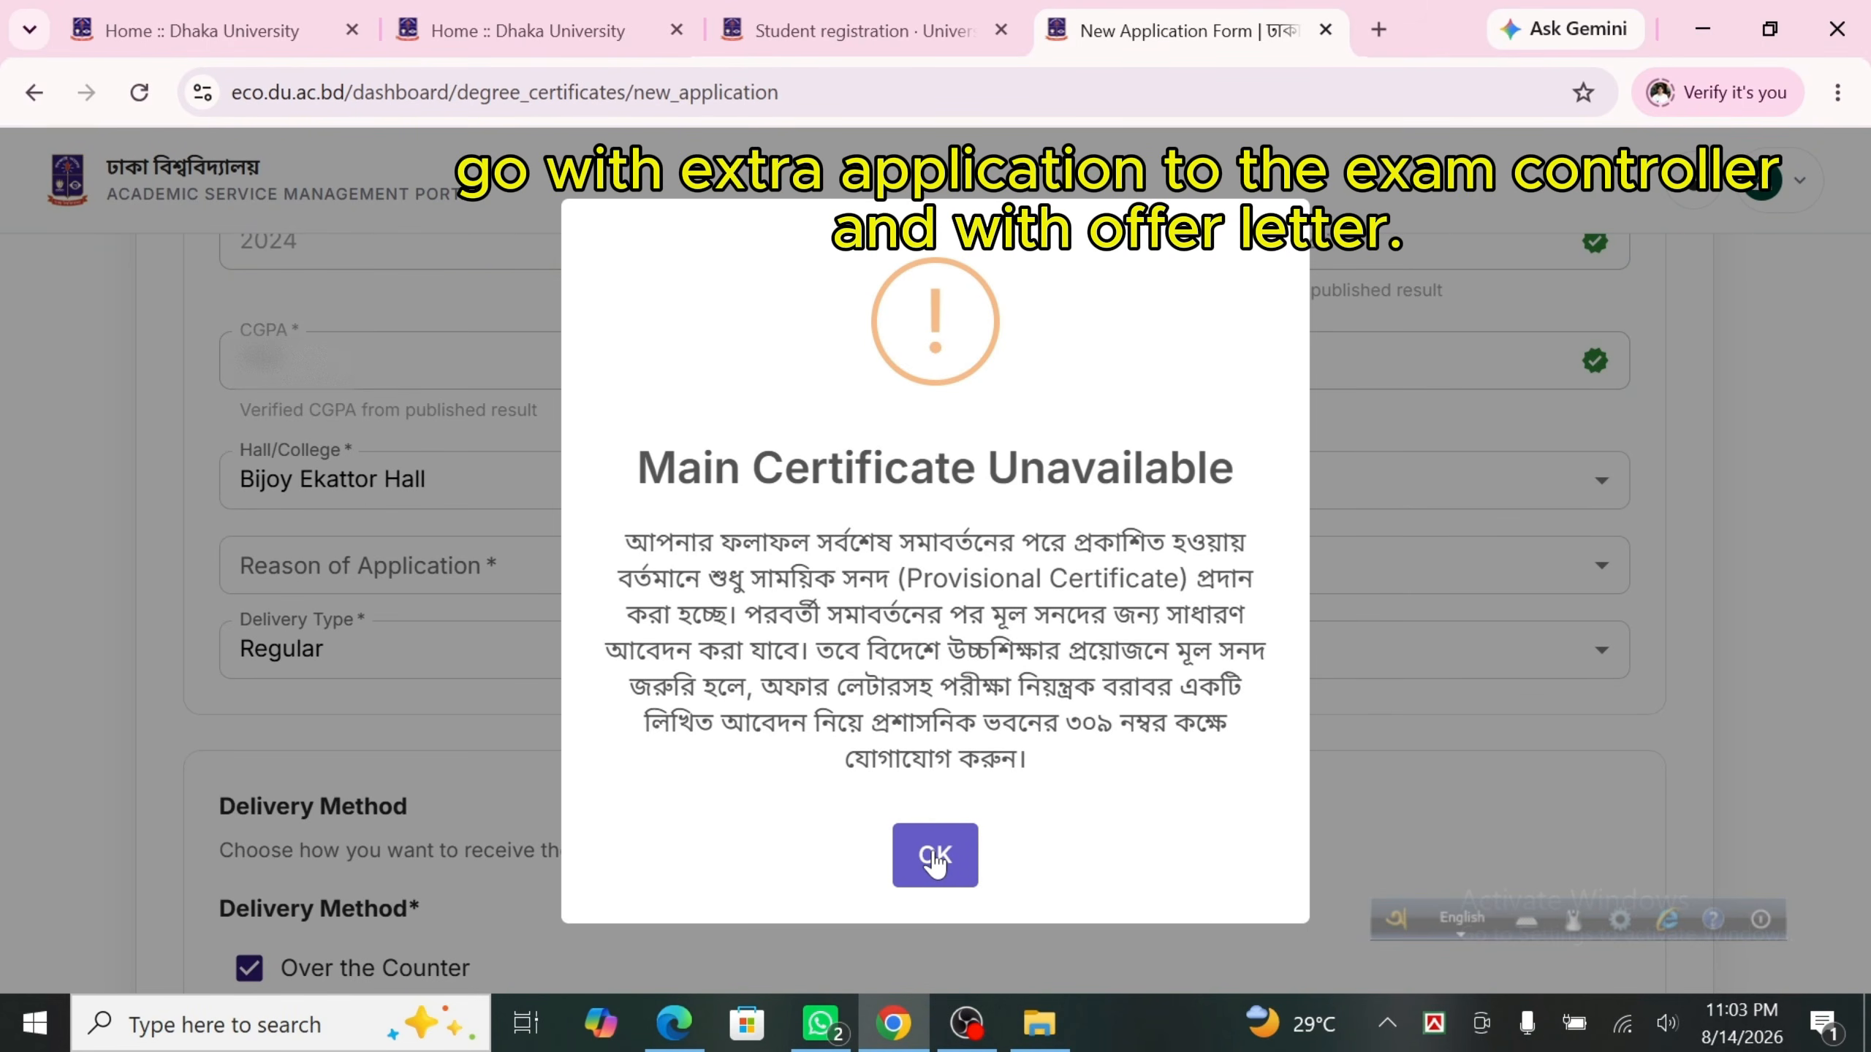
click(934, 859)
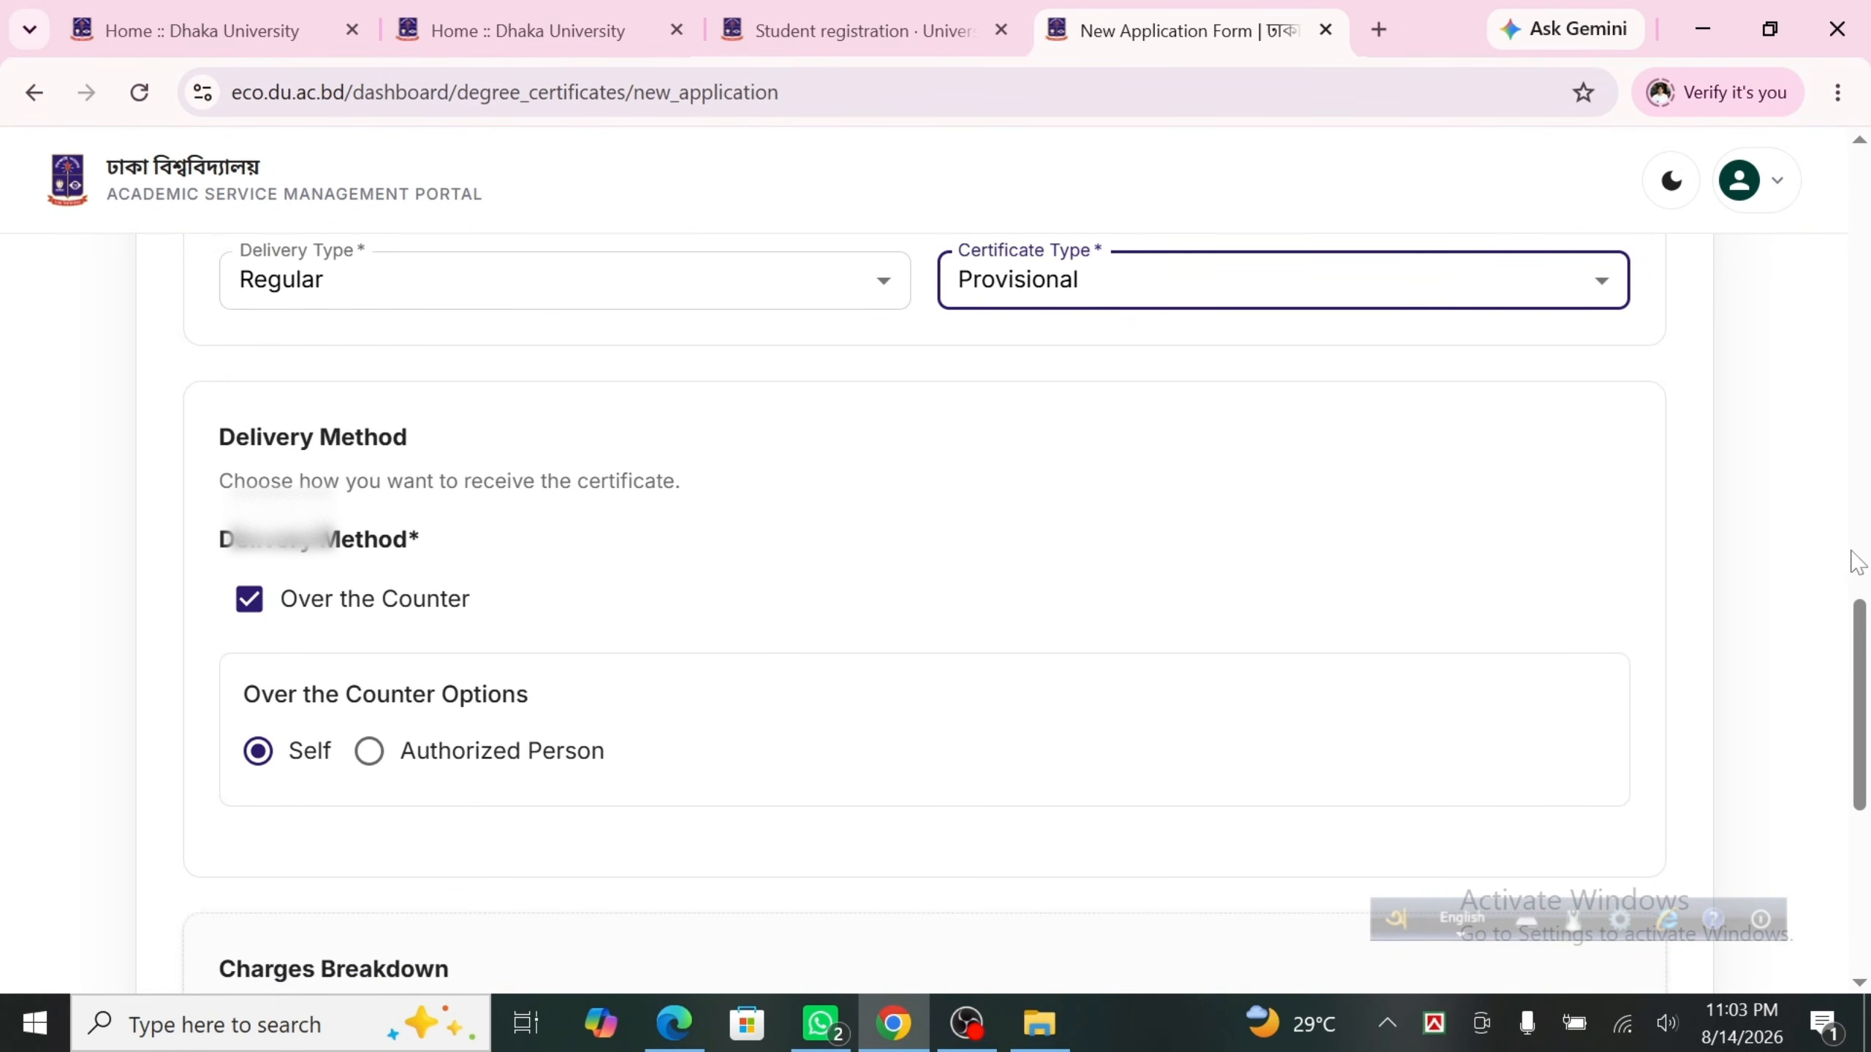
- Set the reason of application to New application and submit the certificate application
drag(1864, 611, 1862, 738)
drag(1862, 738, 1861, 758)
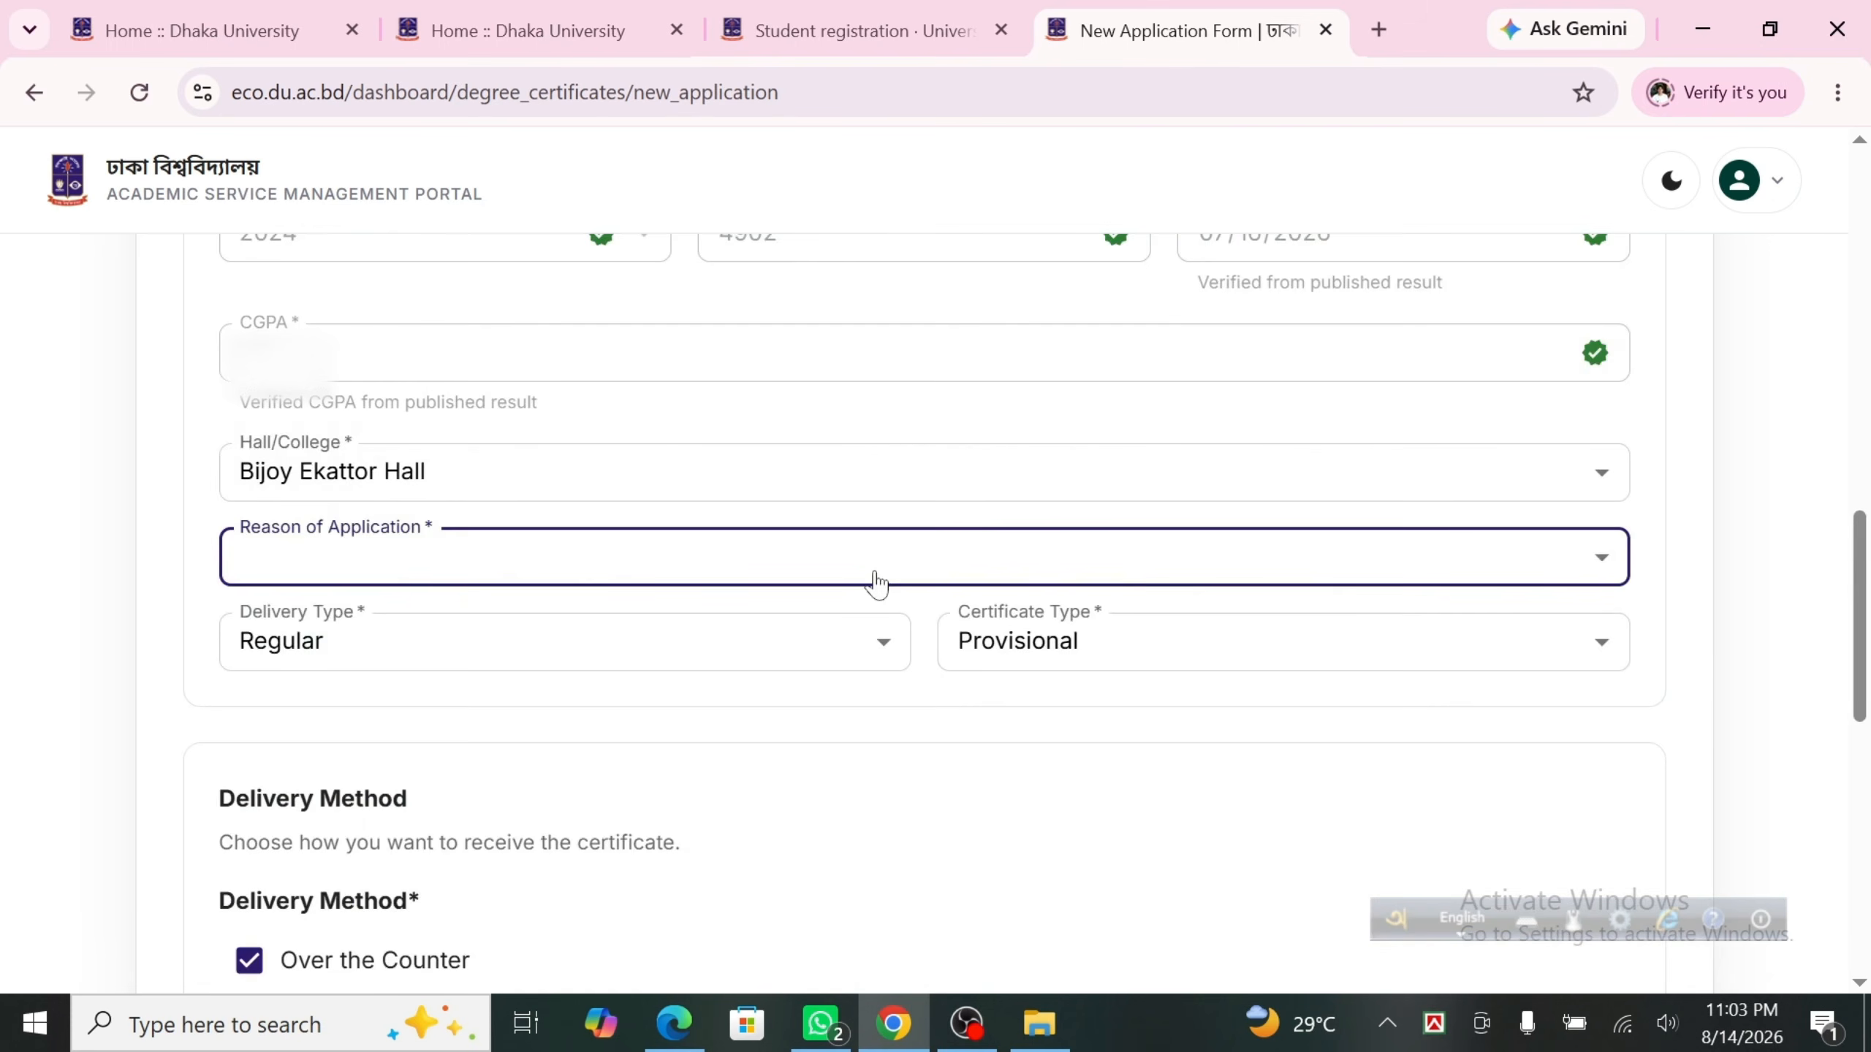
click(1506, 557)
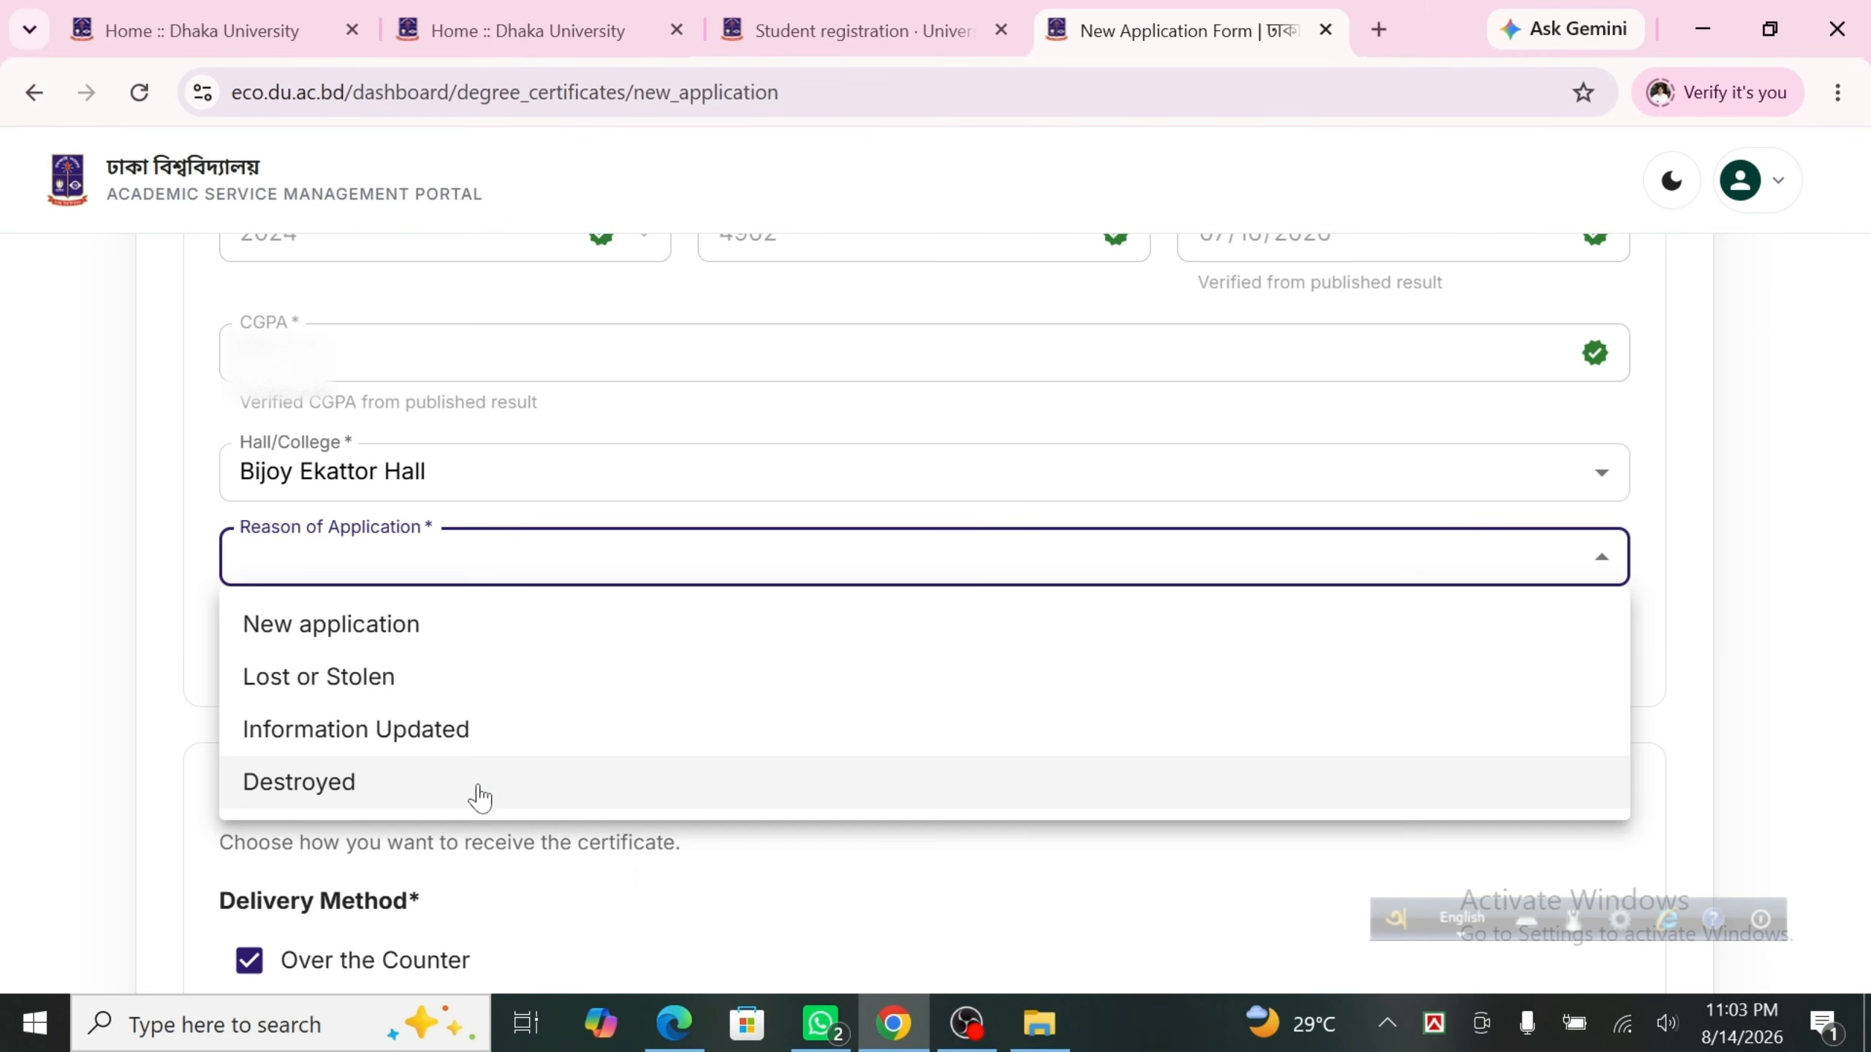
click(482, 619)
drag(1867, 538, 1867, 763)
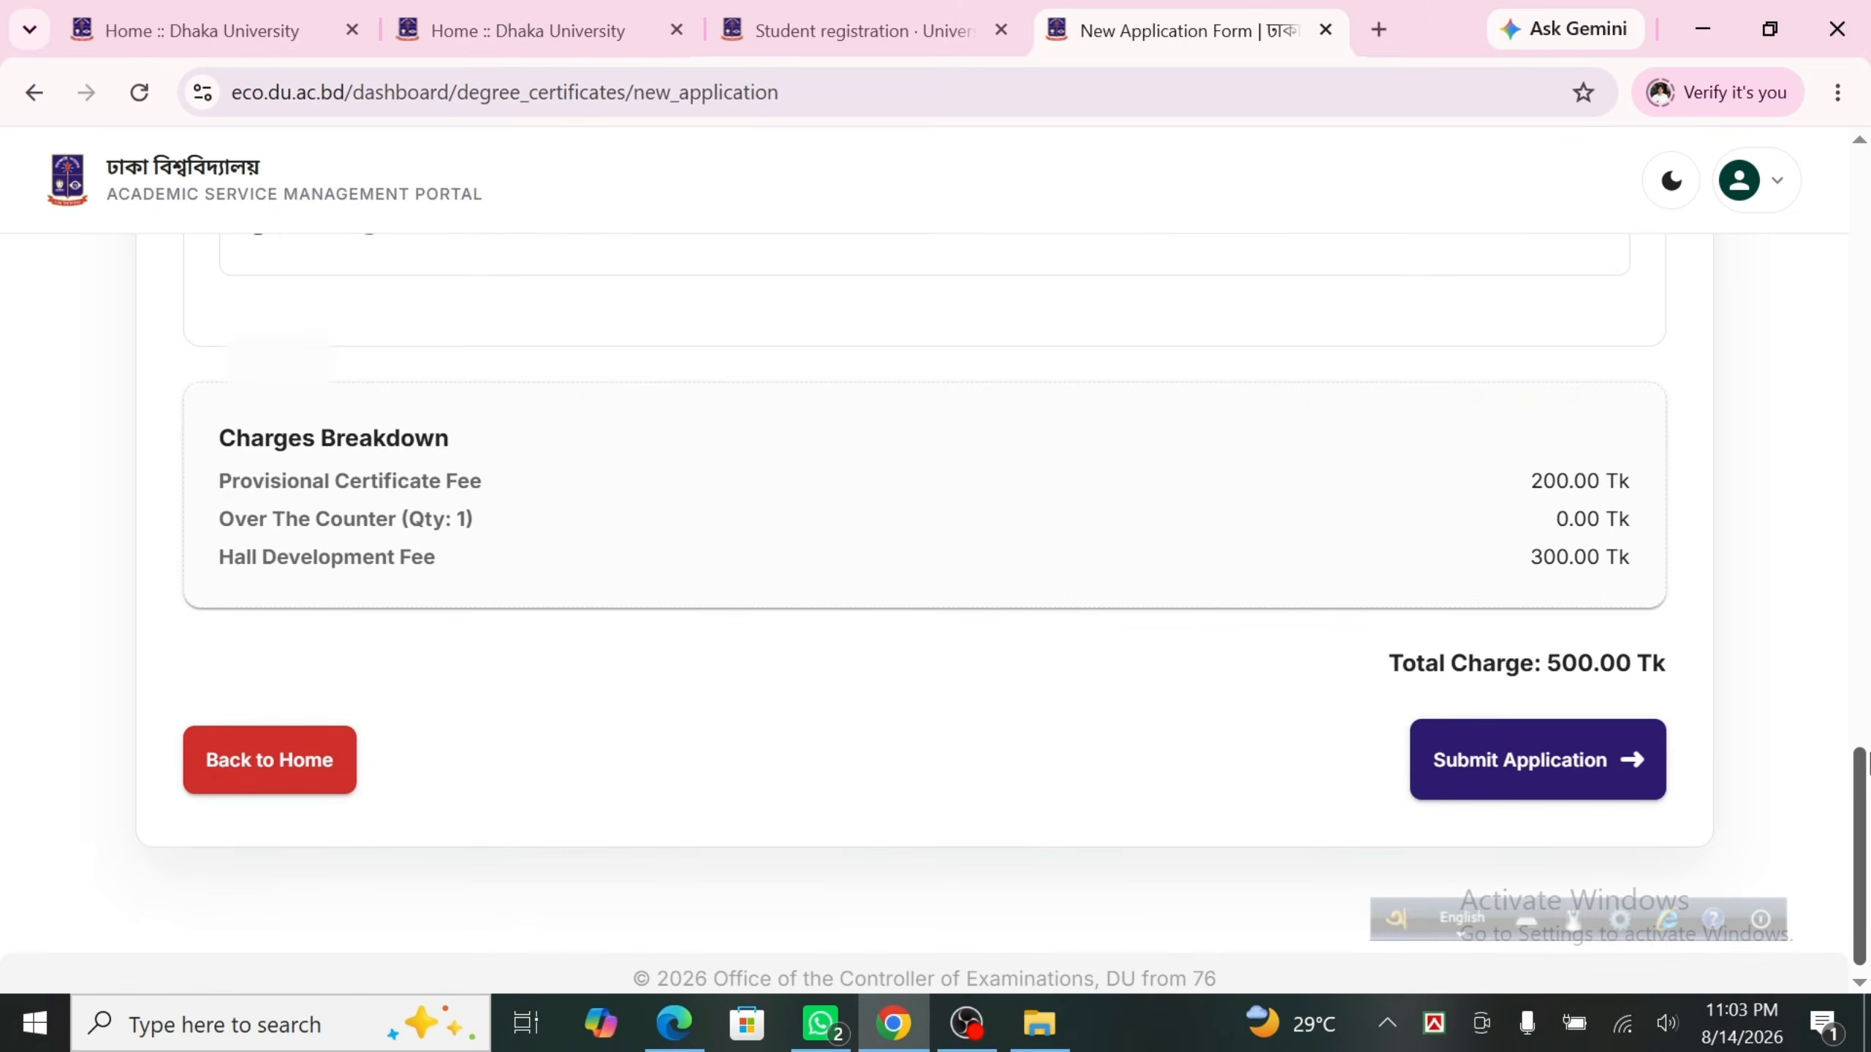
click(1526, 765)
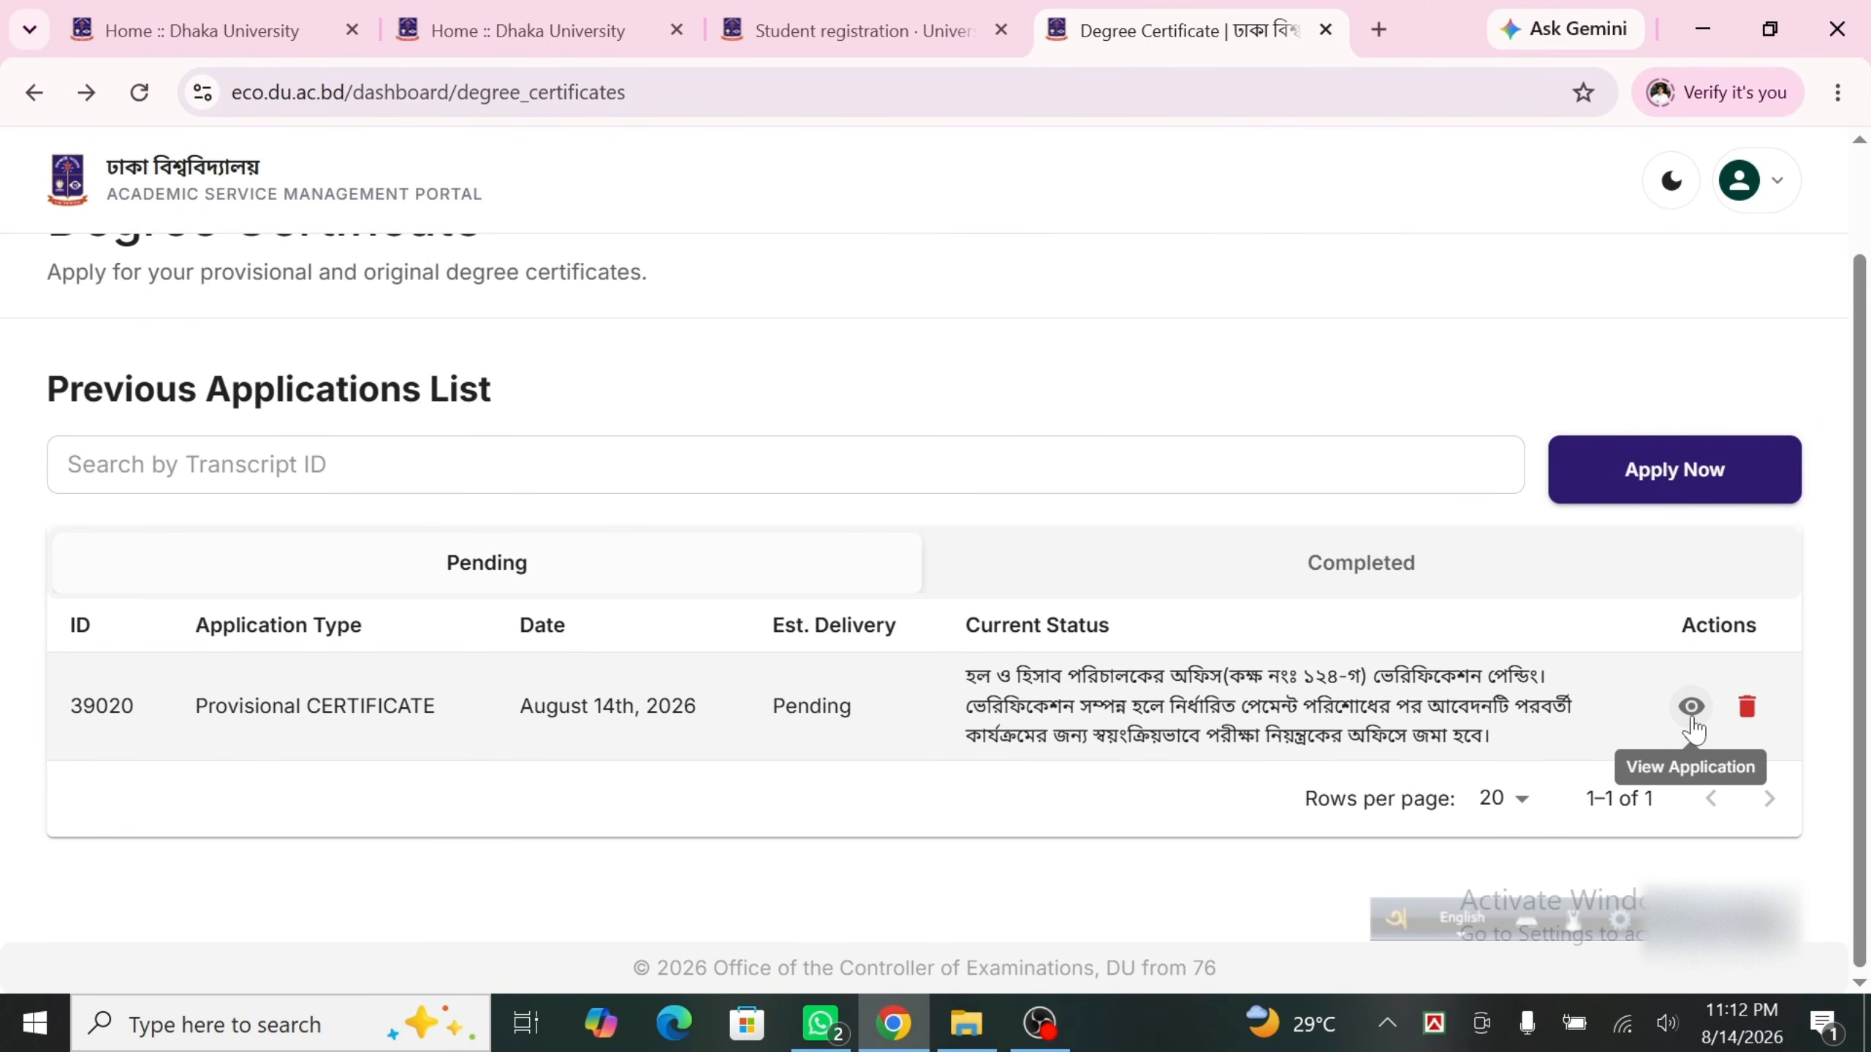
- Open the pending provisional certificate application and review its verification status, academic, delivery and payment details
click(1692, 728)
scroll(1863, 516, down, 1)
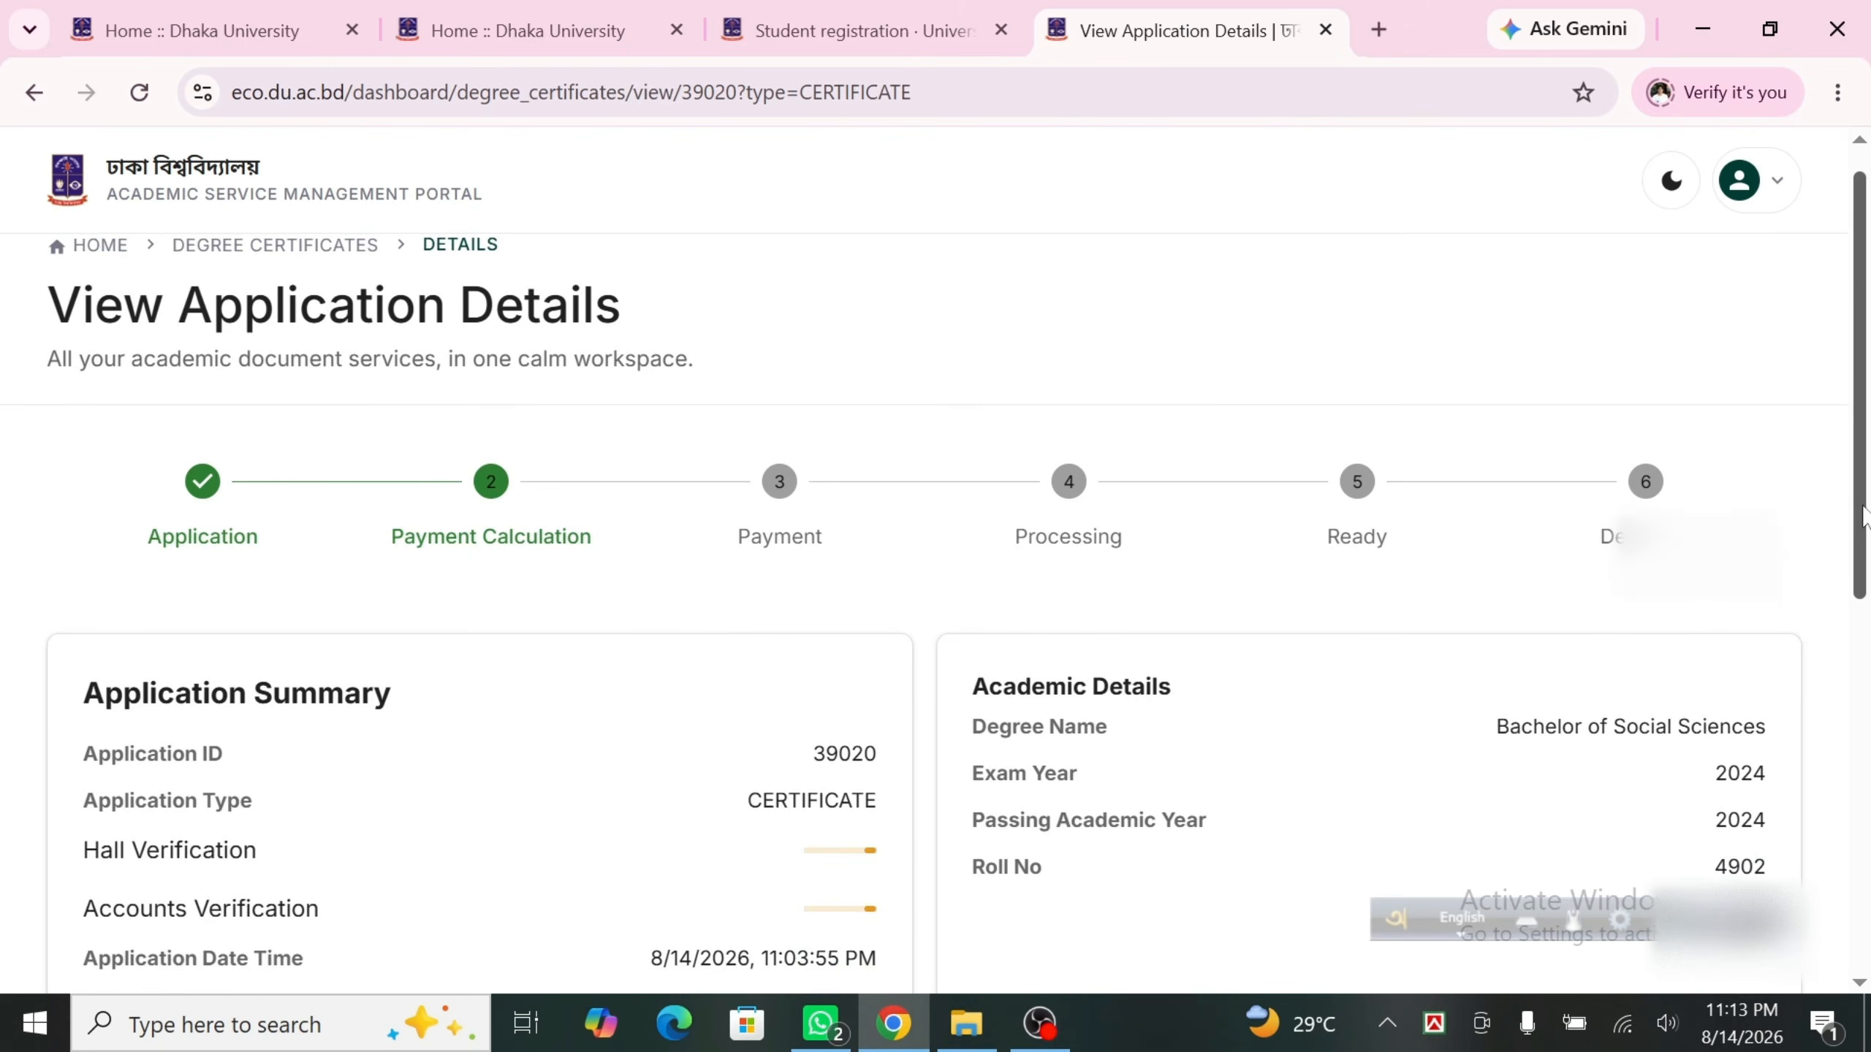
scroll(1863, 516, down, 5)
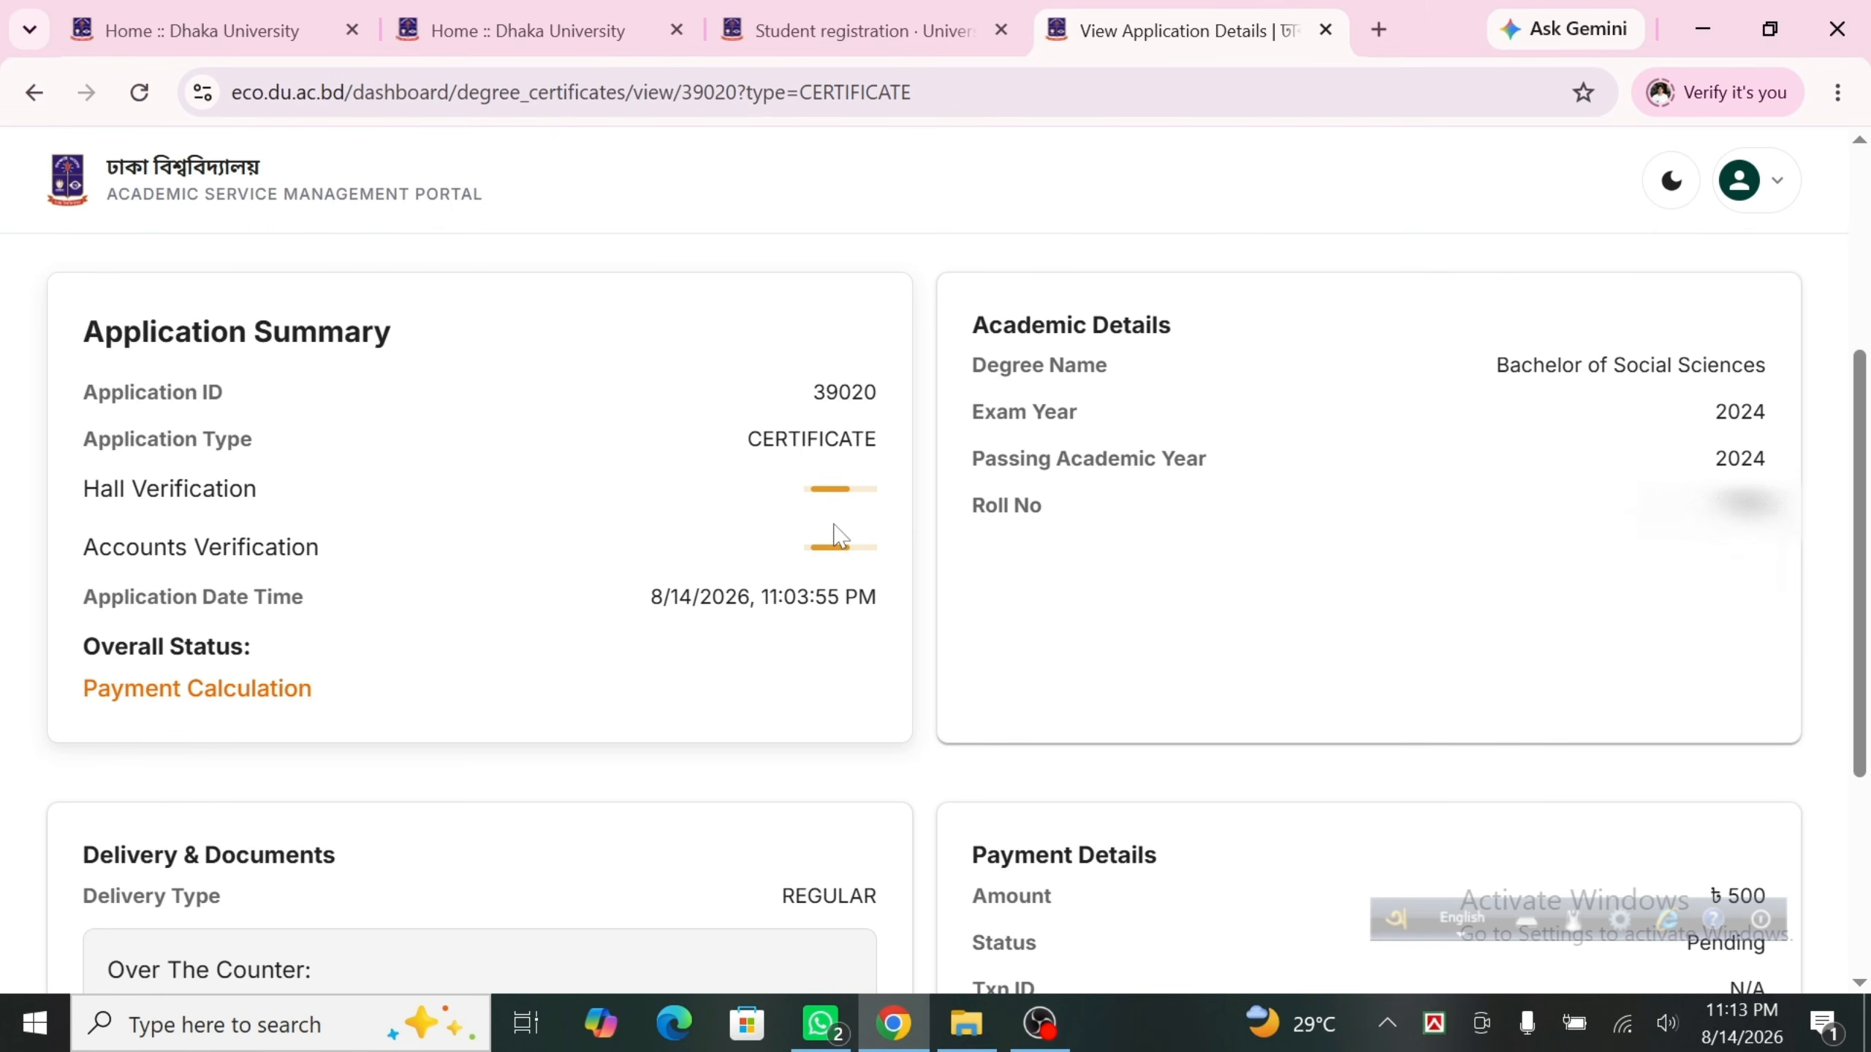
scroll(839, 536, down, 5)
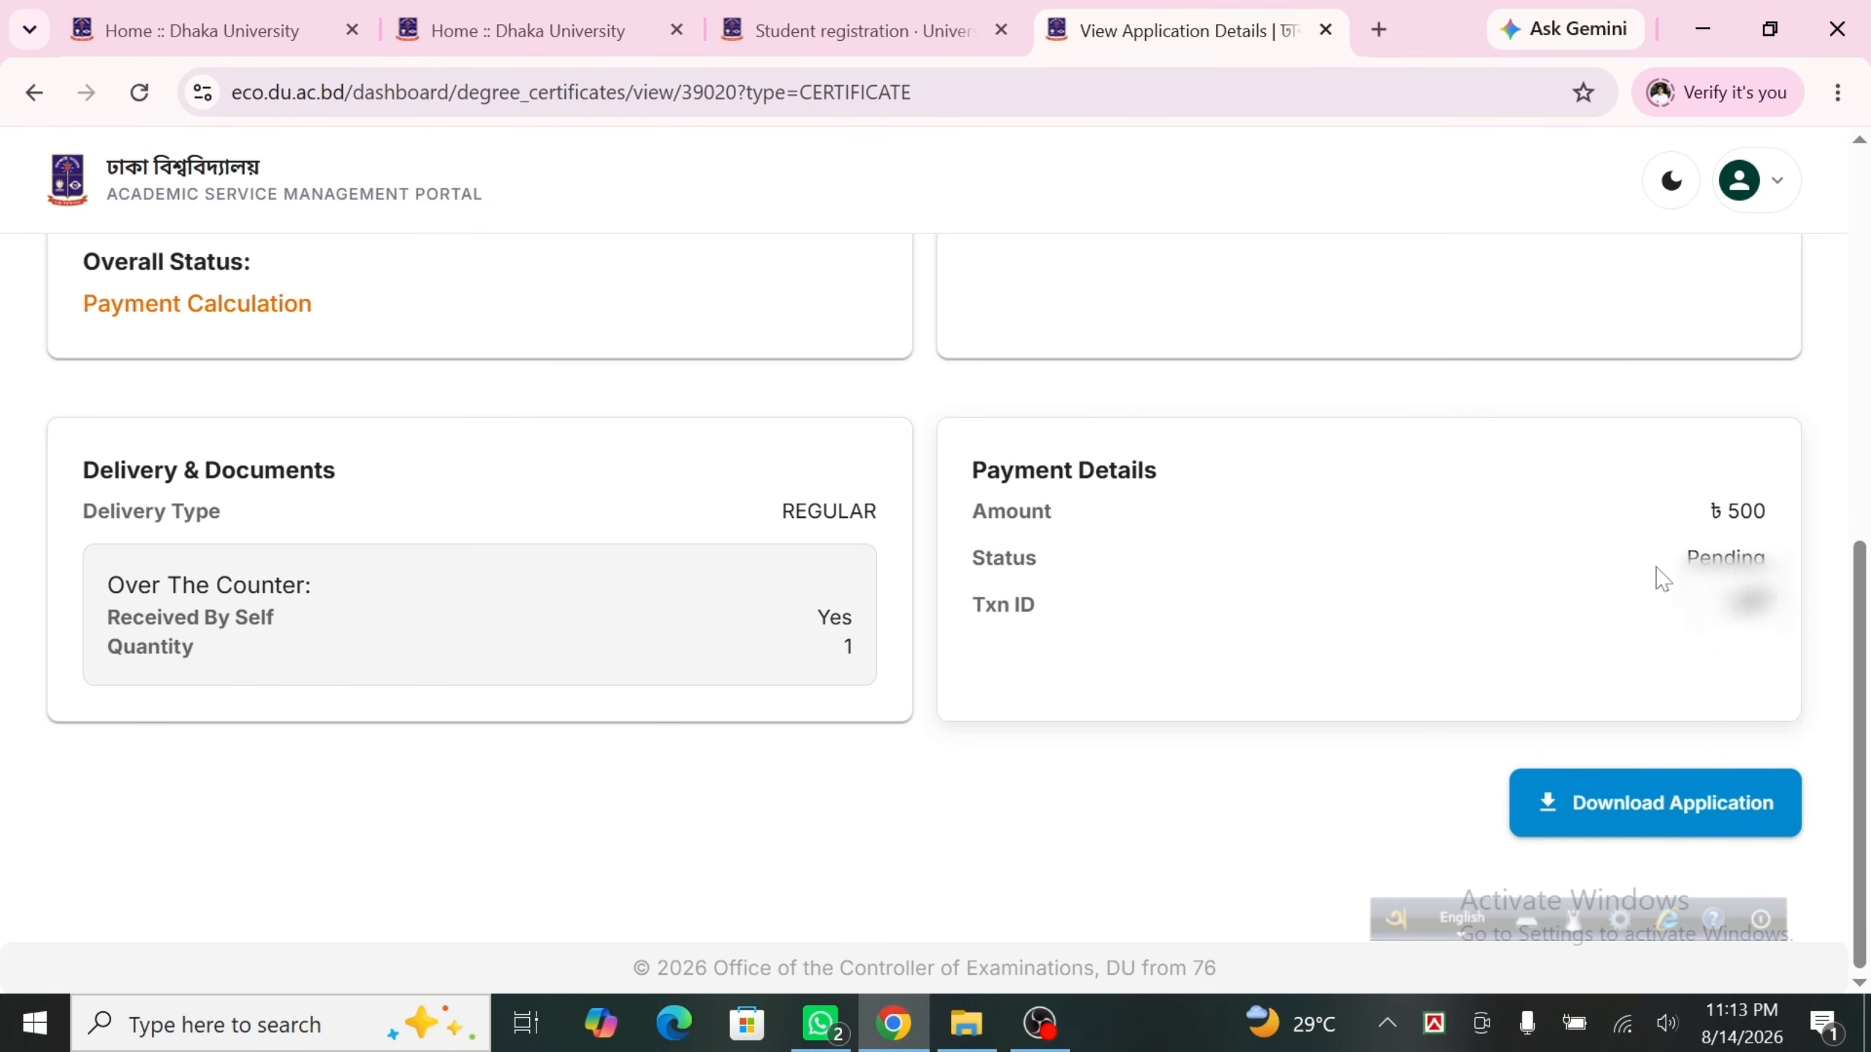
scroll(1661, 579, up, 5)
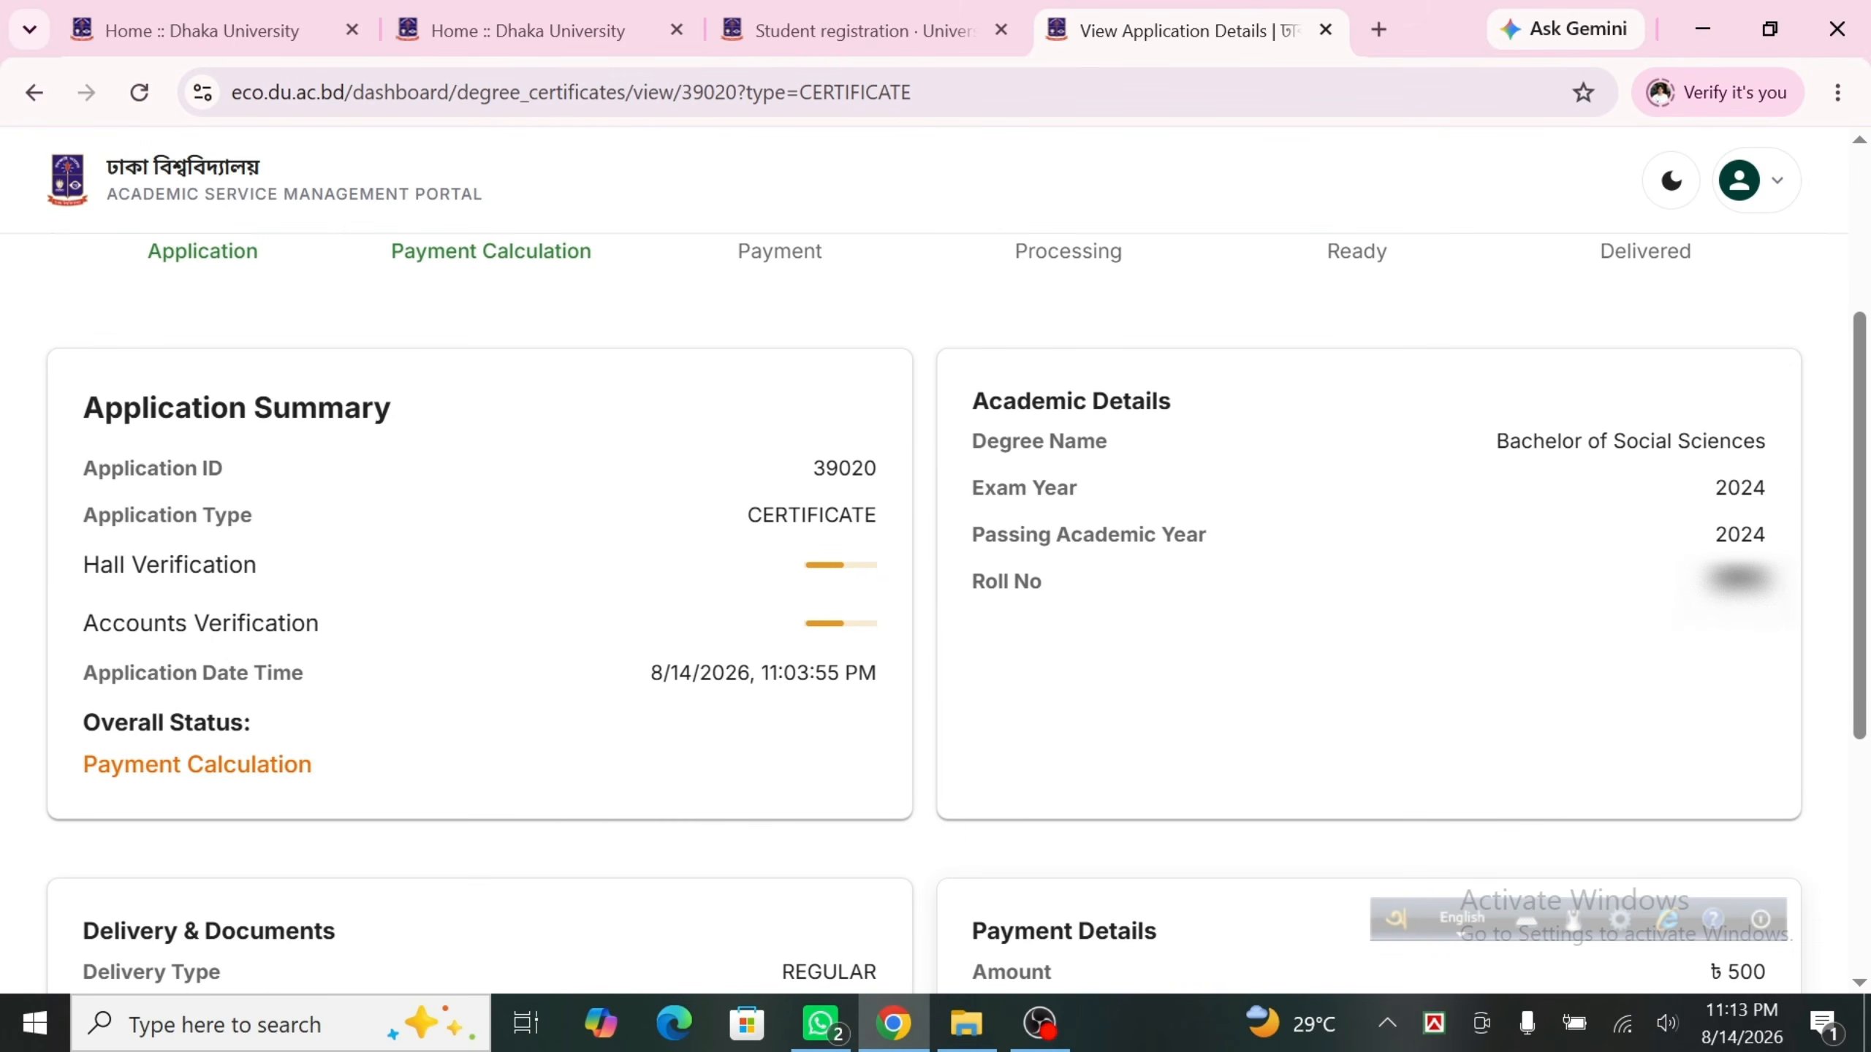